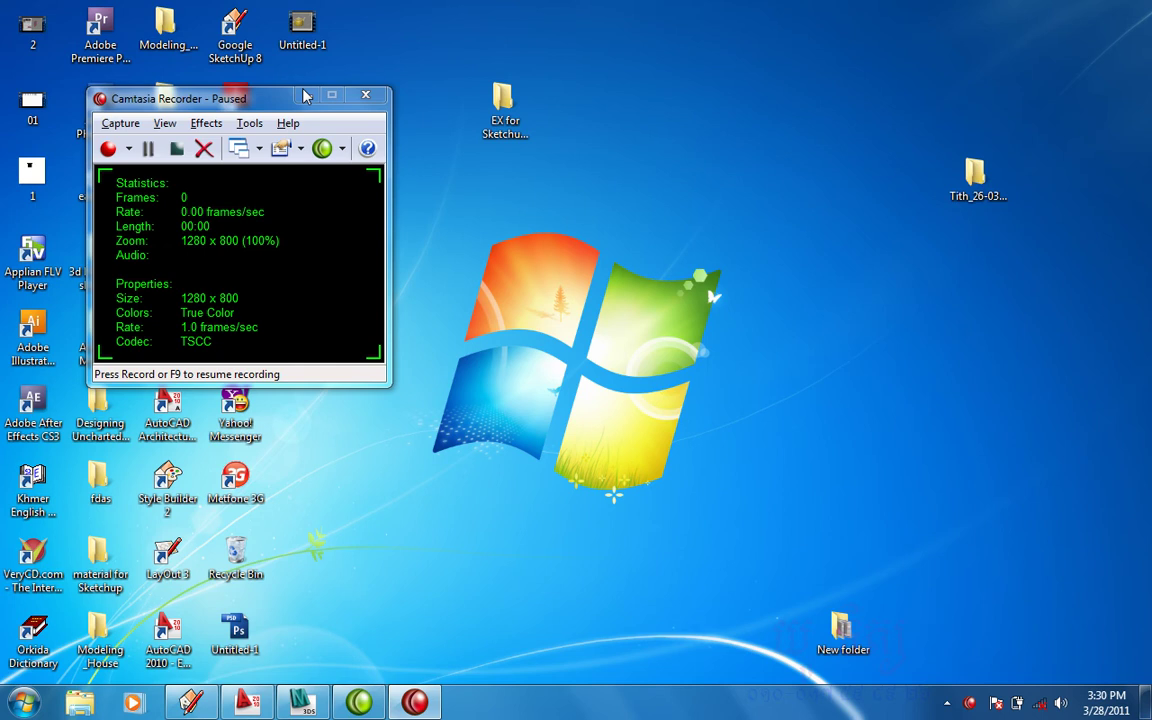
Minimize Camtasia Recorder, turn off its tip, and bring the empty 3ds Max scene forward.
{"action": "left_click", "coordinate": [331, 95]}
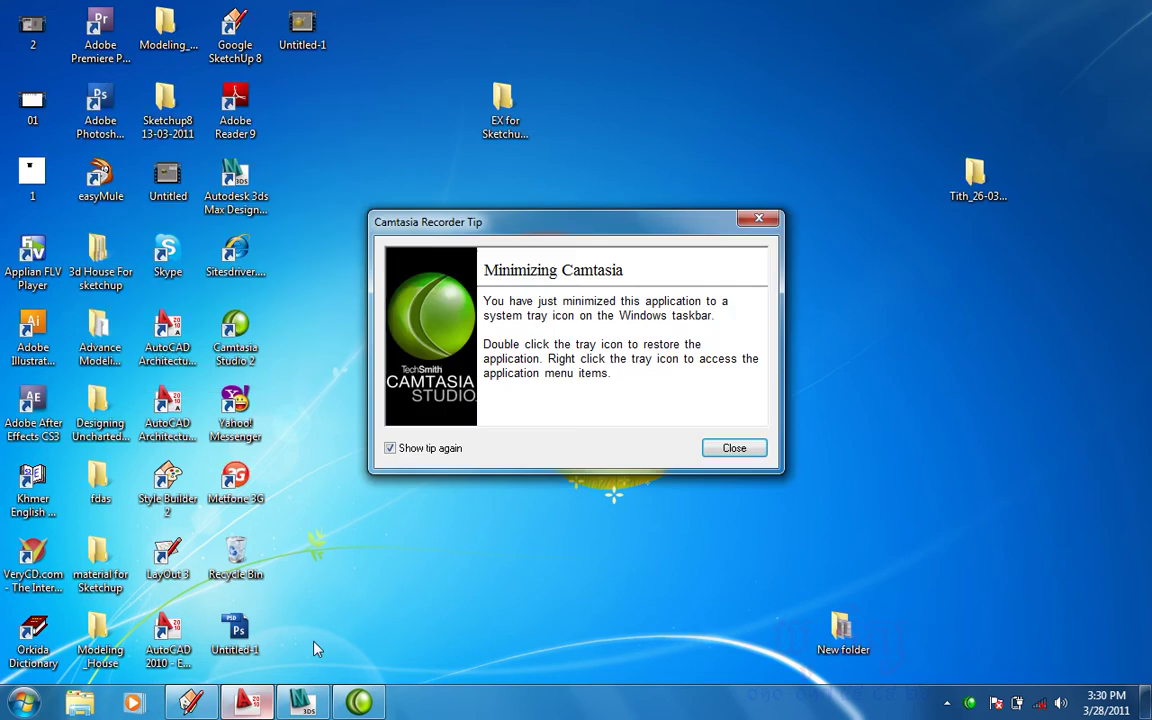
{"action": "left_click", "coordinate": [476, 447]}
{"action": "left_click", "coordinate": [730, 449]}
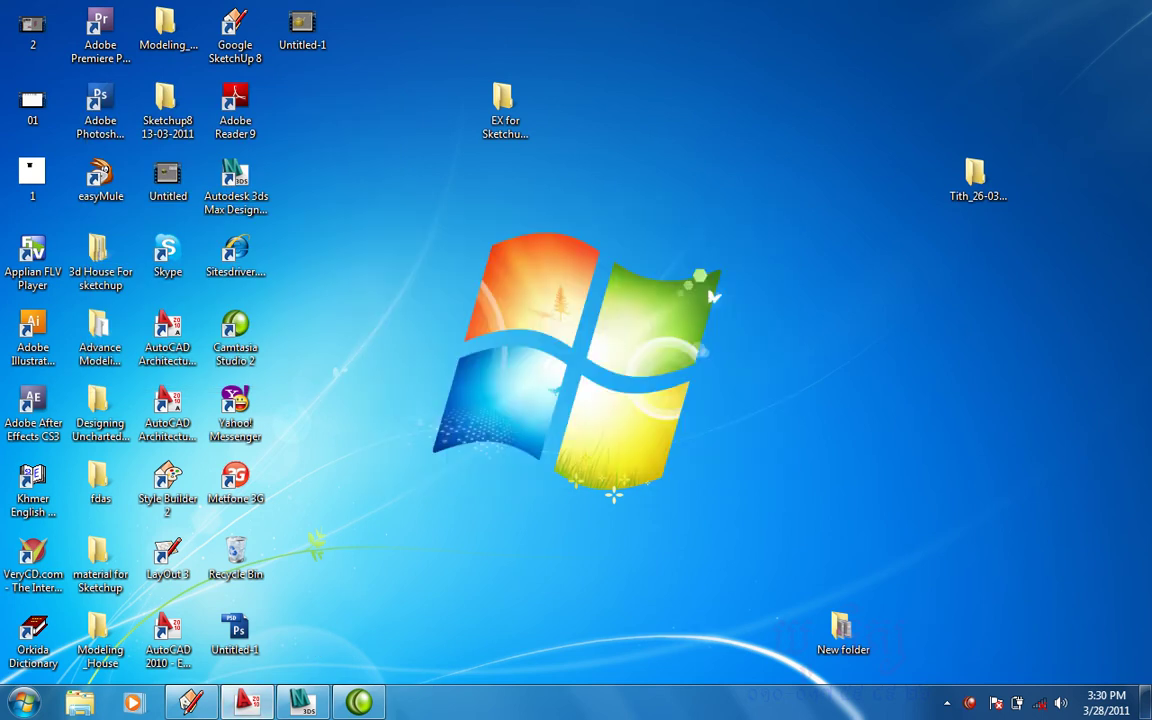
{"action": "mouse_move", "coordinate": [247, 702]}
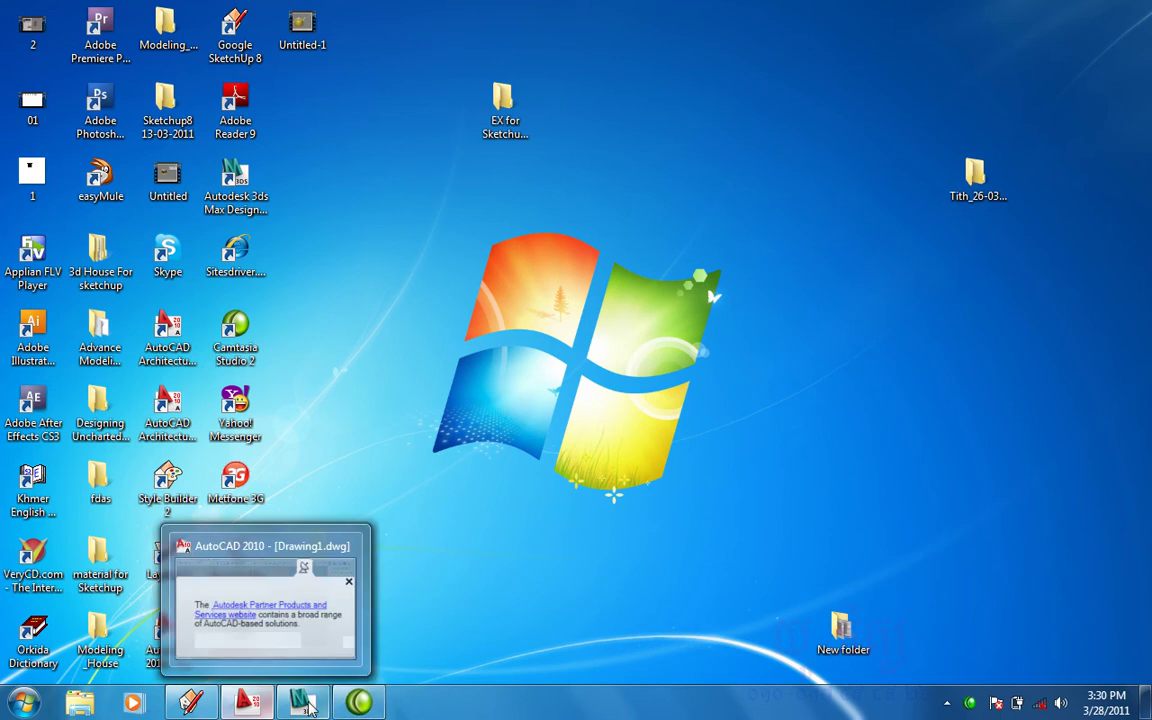
{"action": "left_click", "coordinate": [305, 705]}
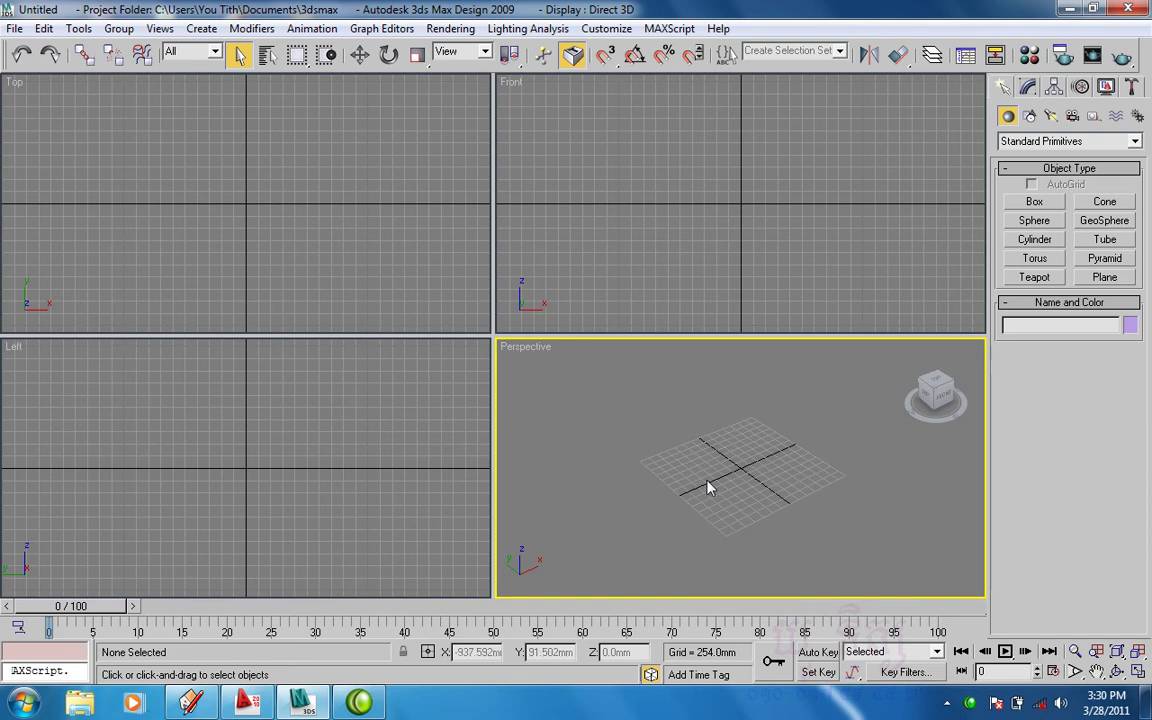
Browse D:\Me\T CGAC\...\Interial Model\8-Modeling_Chari-Khmer to find the Chari scene.
{"action": "left_click", "coordinate": [15, 28]}
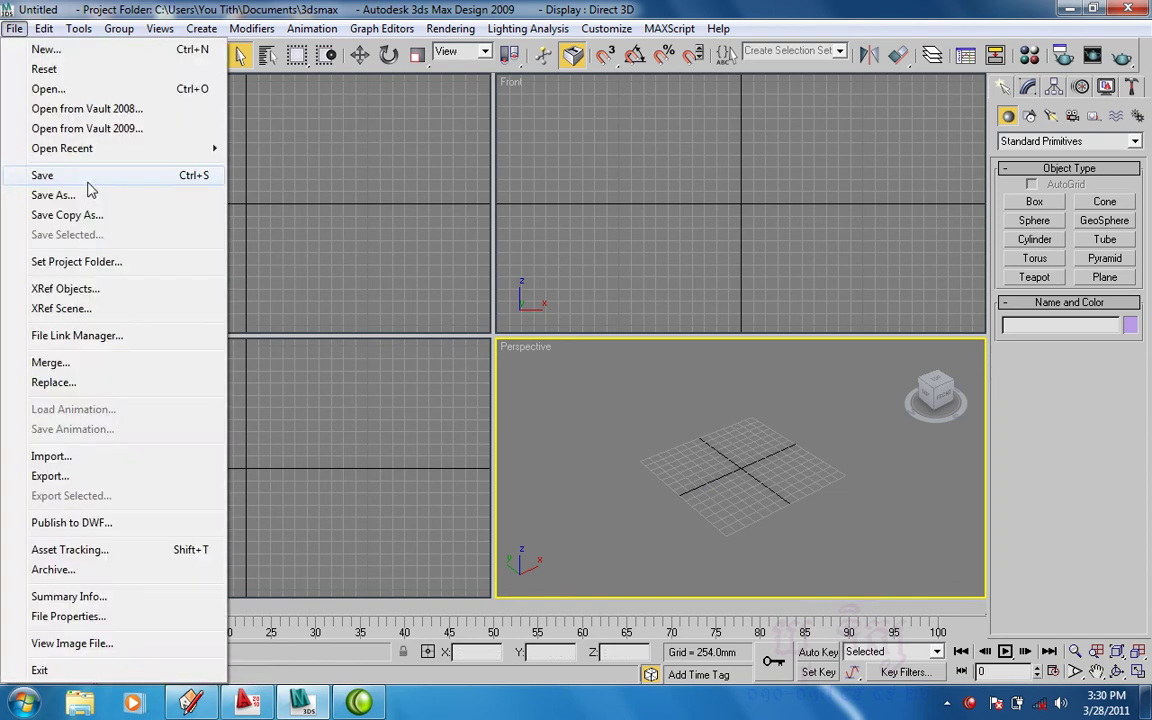
{"action": "left_click", "coordinate": [48, 88]}
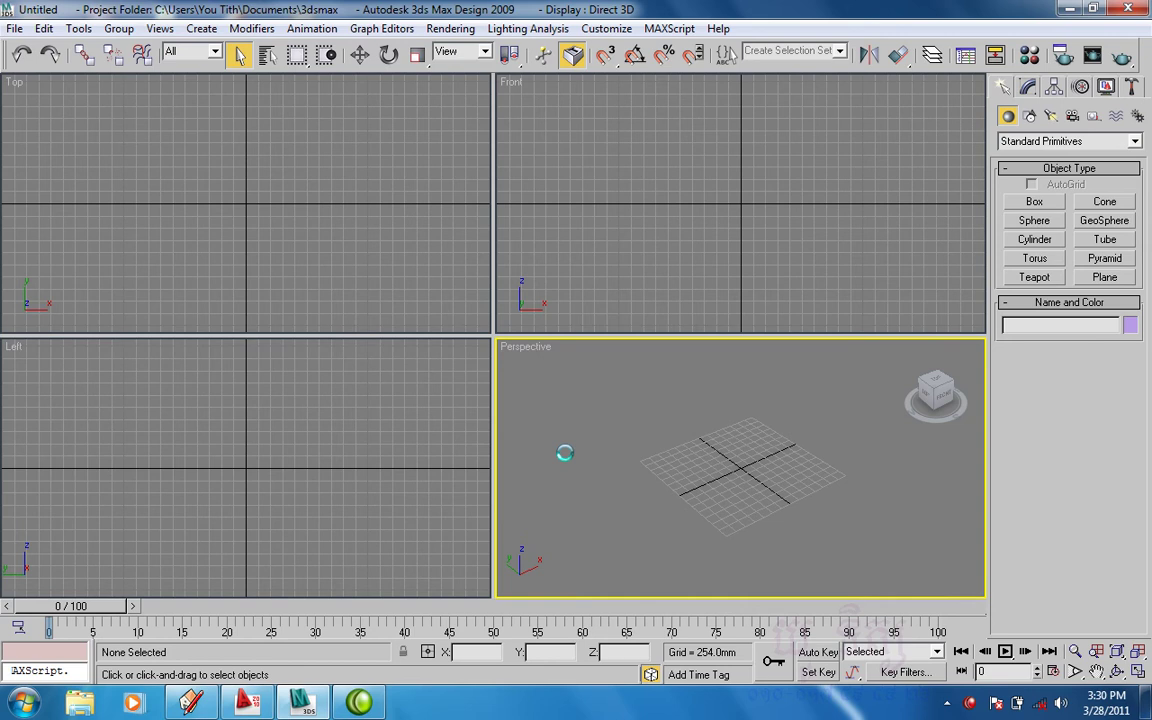
{"action": "left_click", "coordinate": [150, 109]}
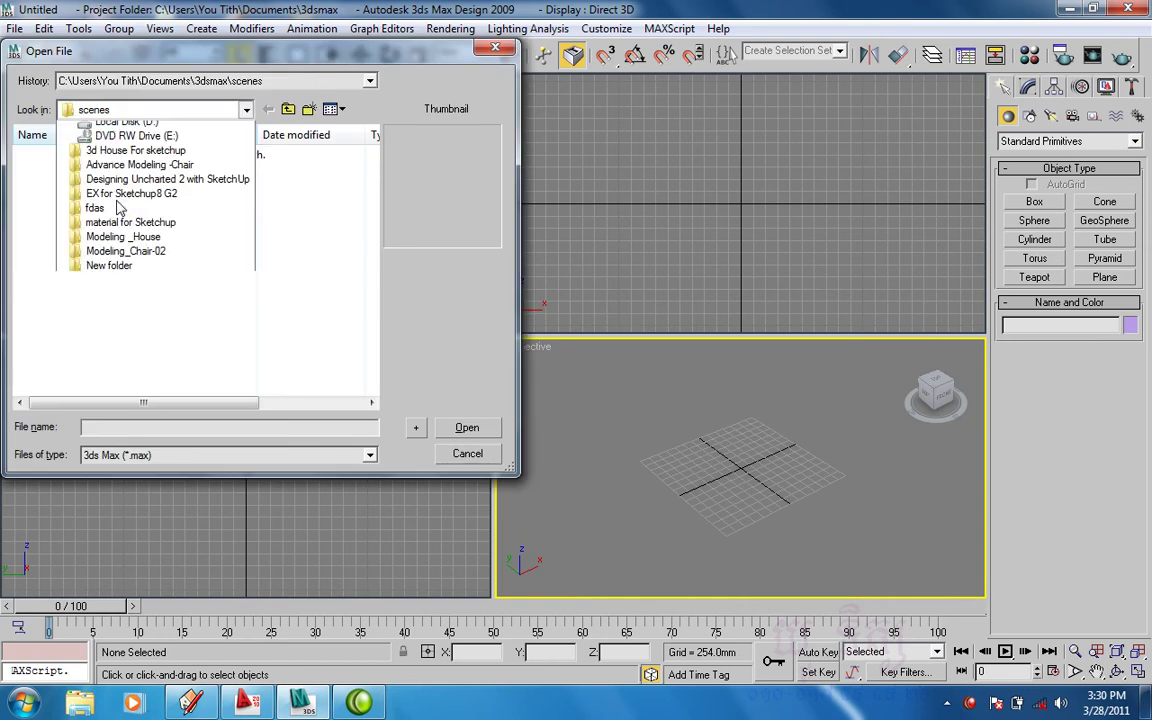
{"action": "left_click", "coordinate": [125, 258]}
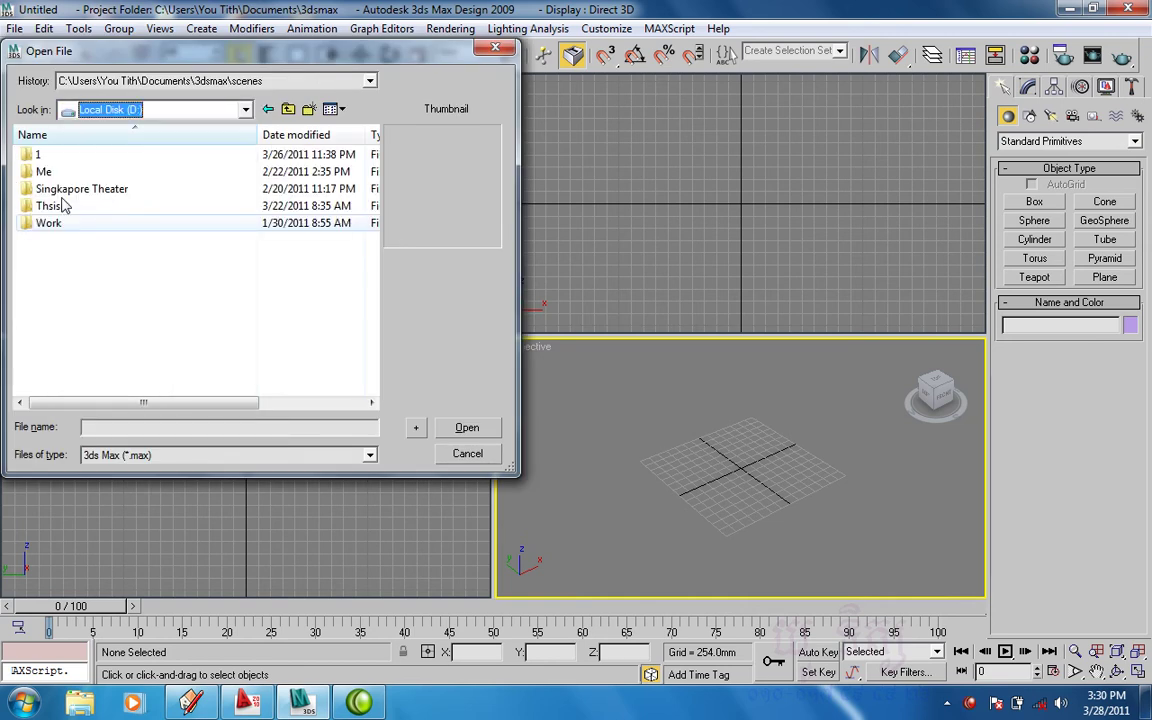
{"action": "double_click", "coordinate": [61, 181]}
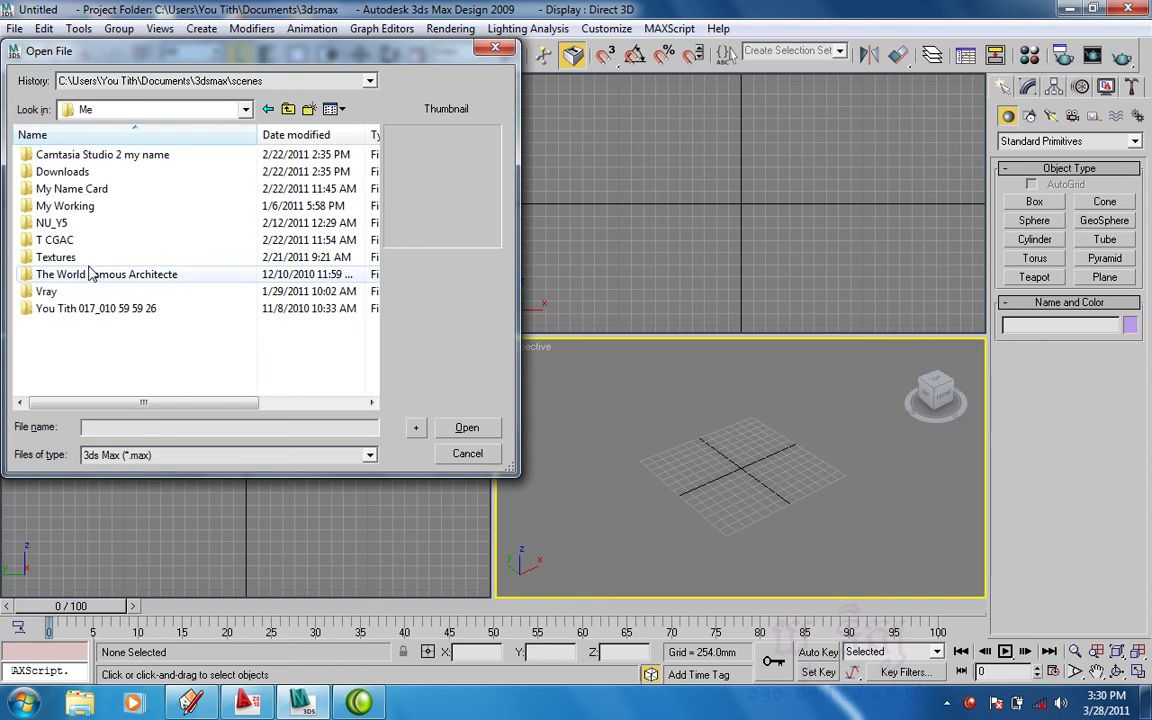
{"action": "double_click", "coordinate": [73, 242]}
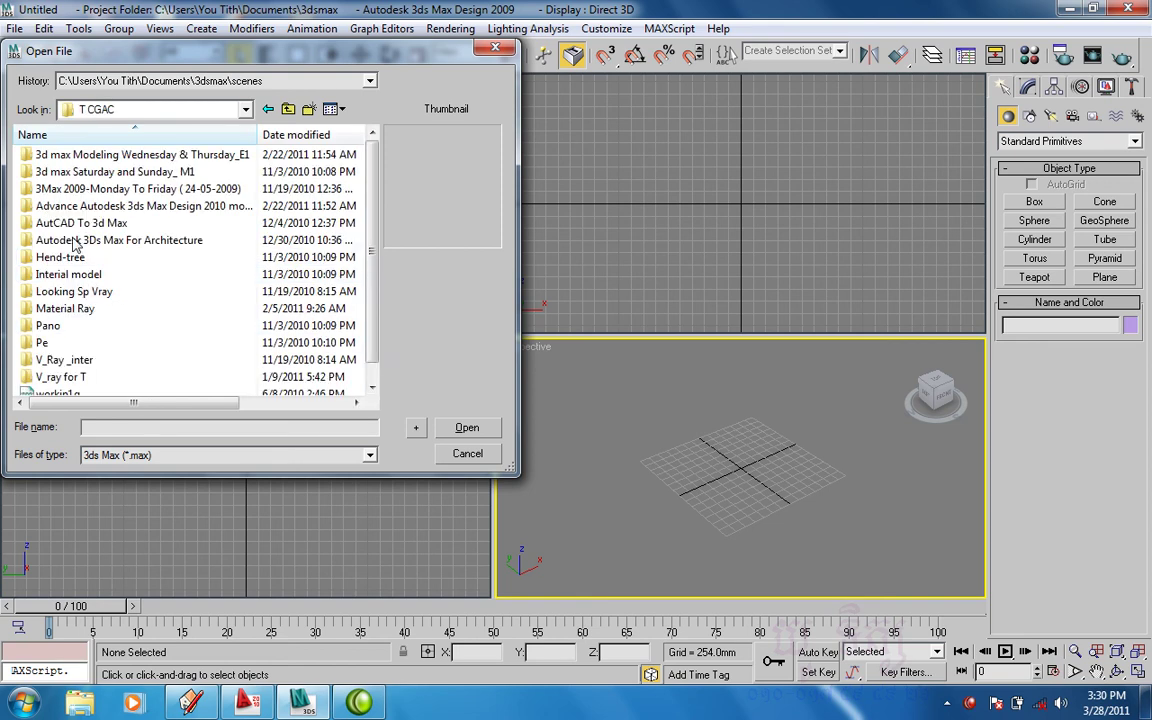
{"action": "left_click", "coordinate": [70, 360]}
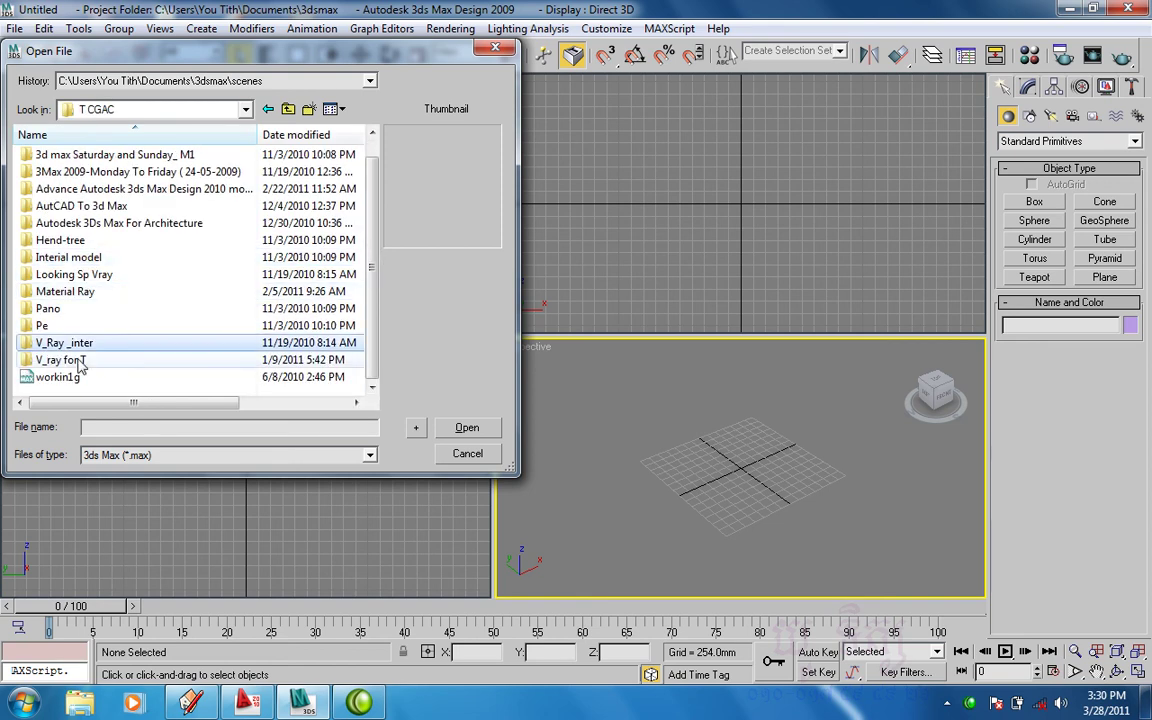
{"action": "key", "text": "i"}
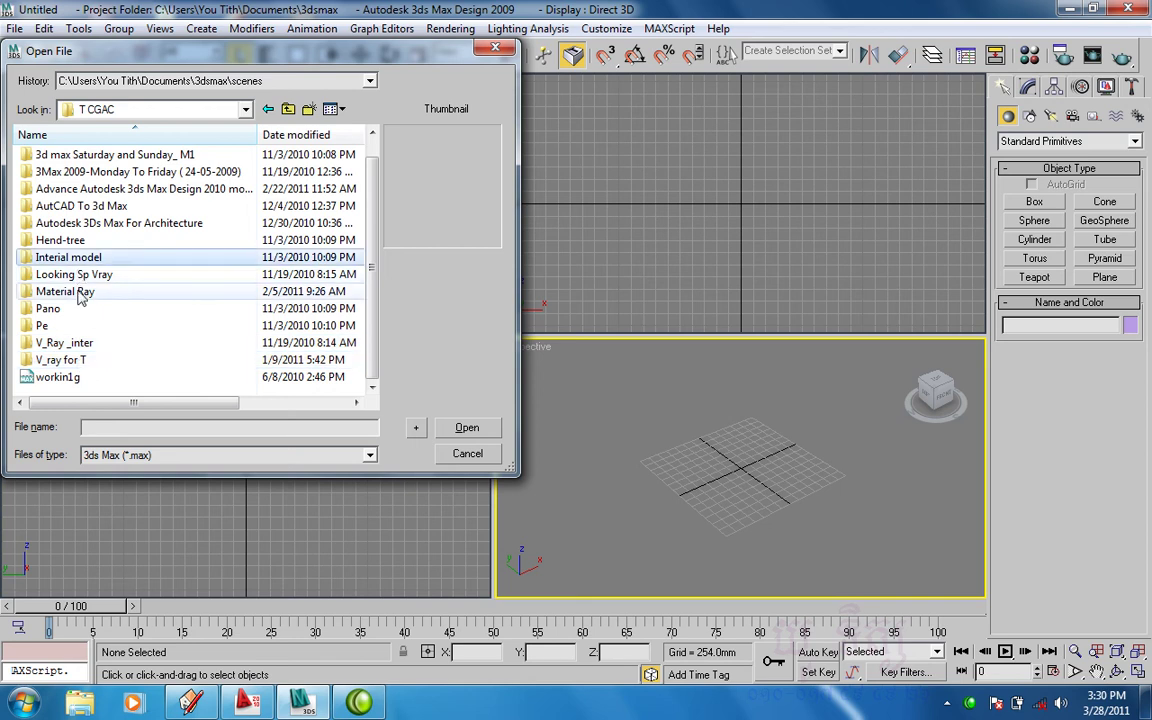
{"action": "double_click", "coordinate": [97, 225]}
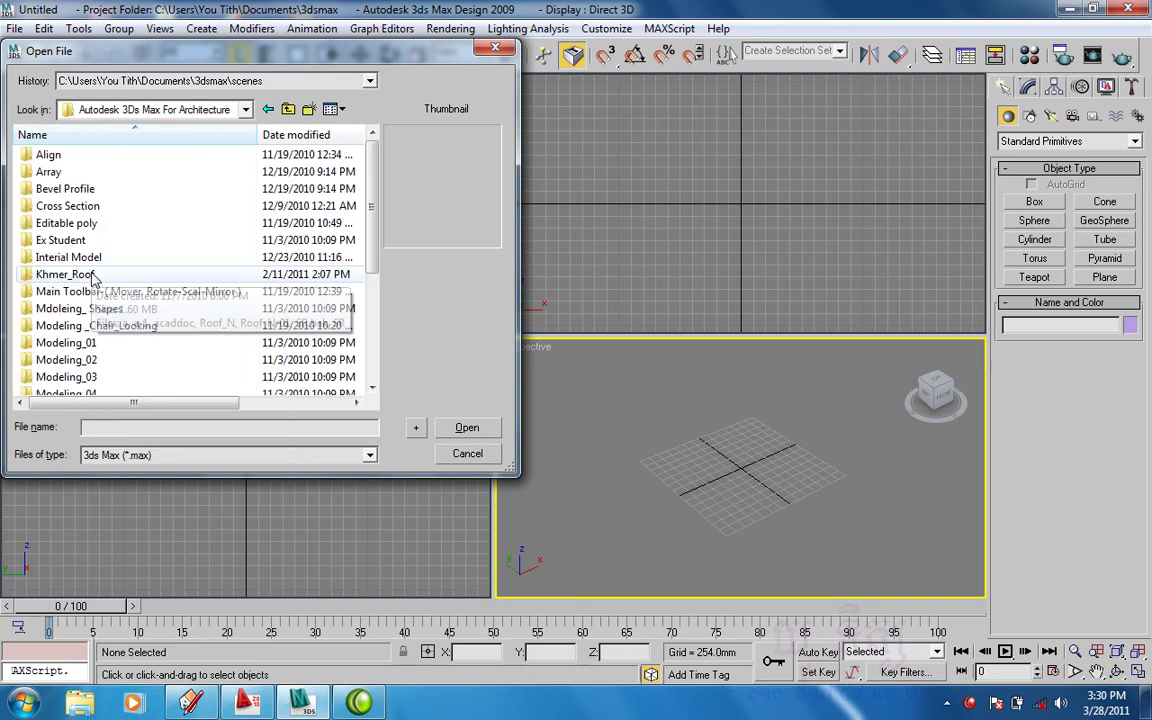
{"action": "key", "text": "i"}
{"action": "key", "text": "Return"}
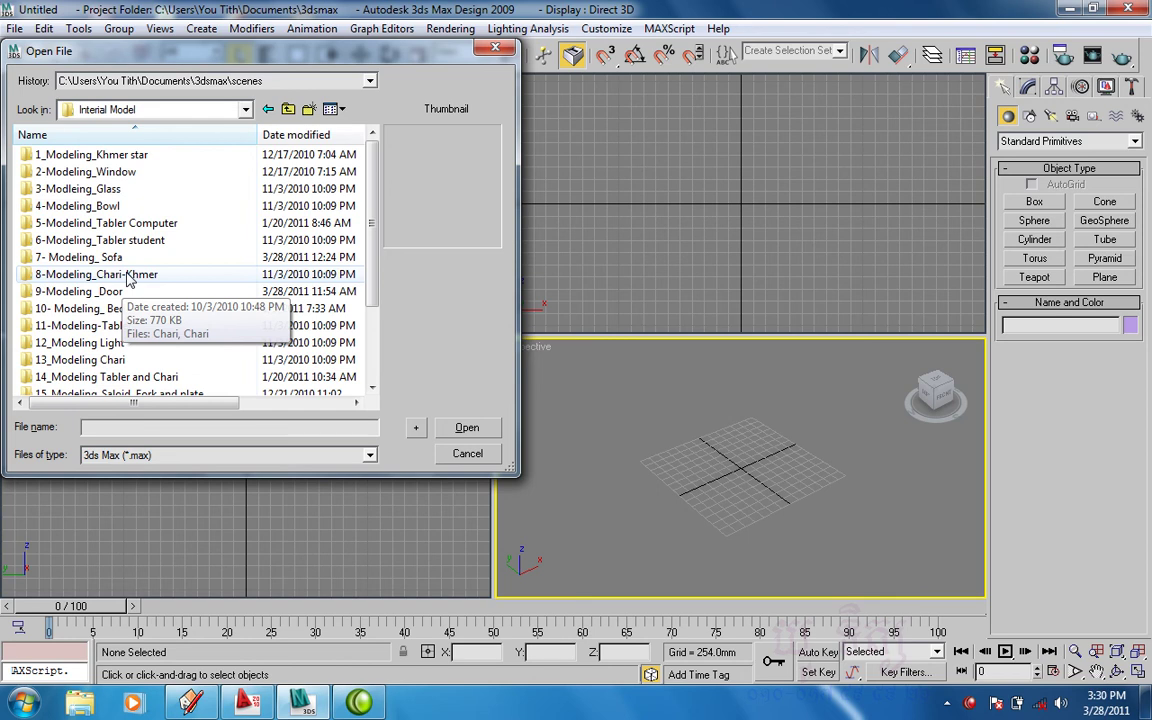
{"action": "double_click", "coordinate": [128, 276]}
{"action": "left_click", "coordinate": [58, 158]}
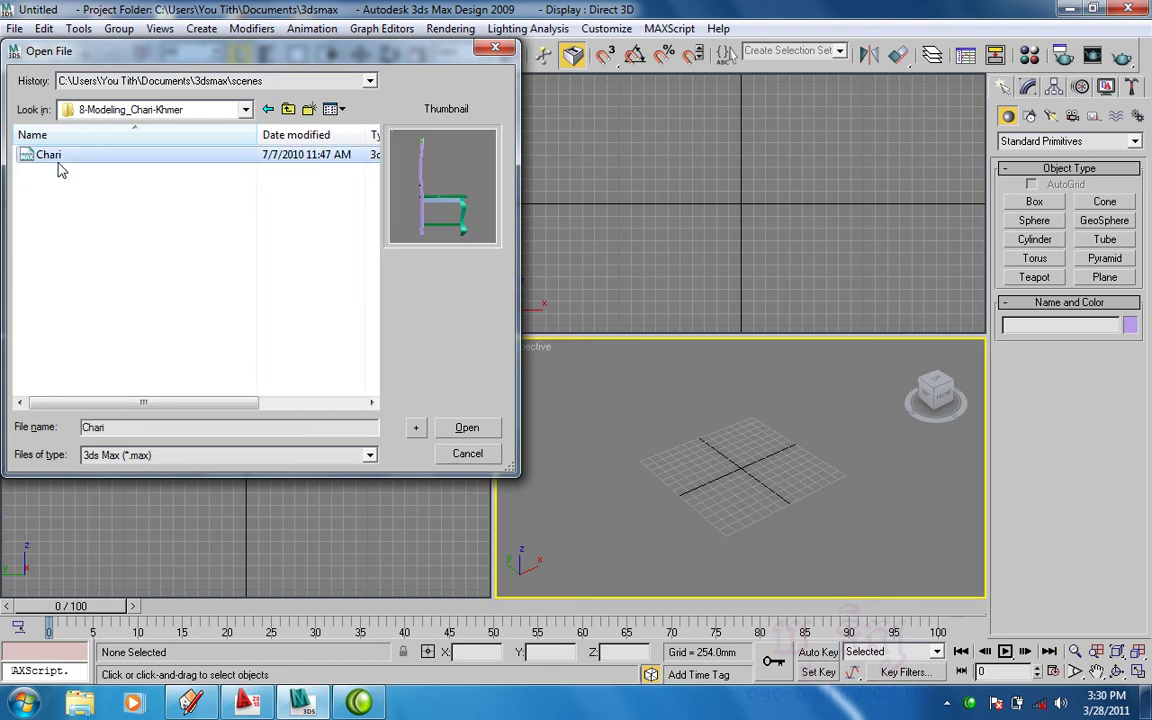
Preview files in 13_Modeling Chari, then return to 8-Modeling_Chari-Khmer and open Chari.
{"action": "left_click", "coordinate": [268, 109]}
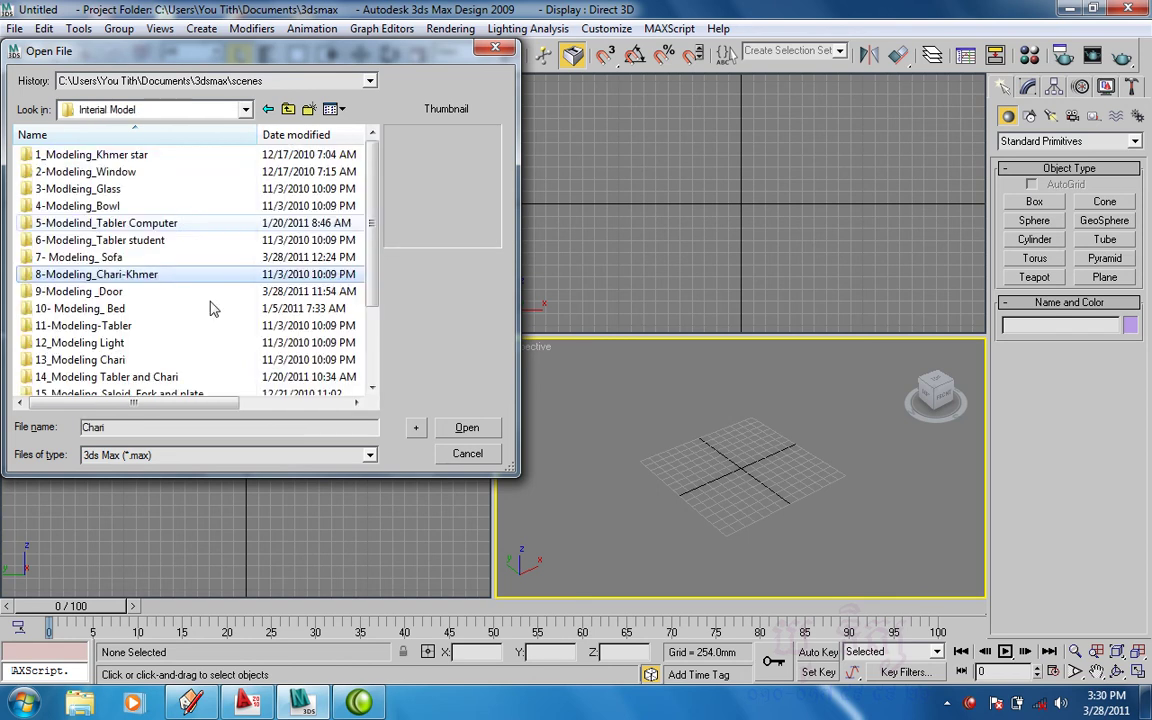
{"action": "scroll", "coordinate": [175, 305], "scroll_direction": "down", "scroll_amount": 2}
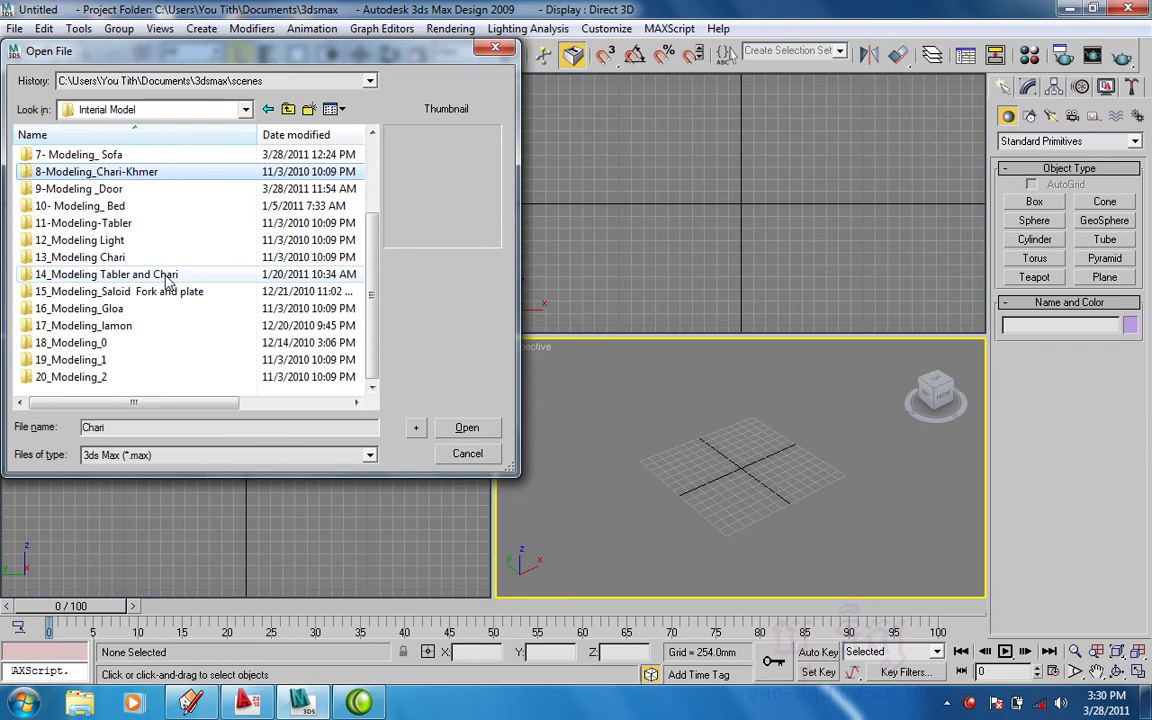
{"action": "double_click", "coordinate": [115, 257]}
{"action": "left_click", "coordinate": [40, 172]}
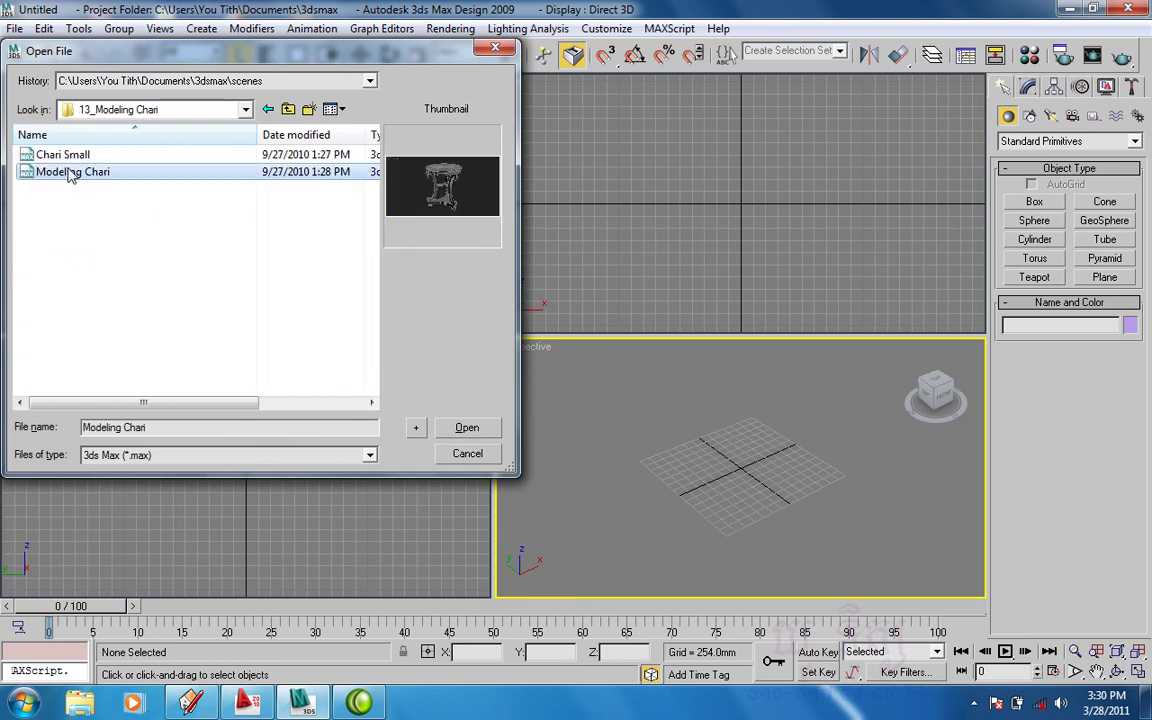
{"action": "left_click", "coordinate": [60, 155]}
{"action": "left_click", "coordinate": [286, 112]}
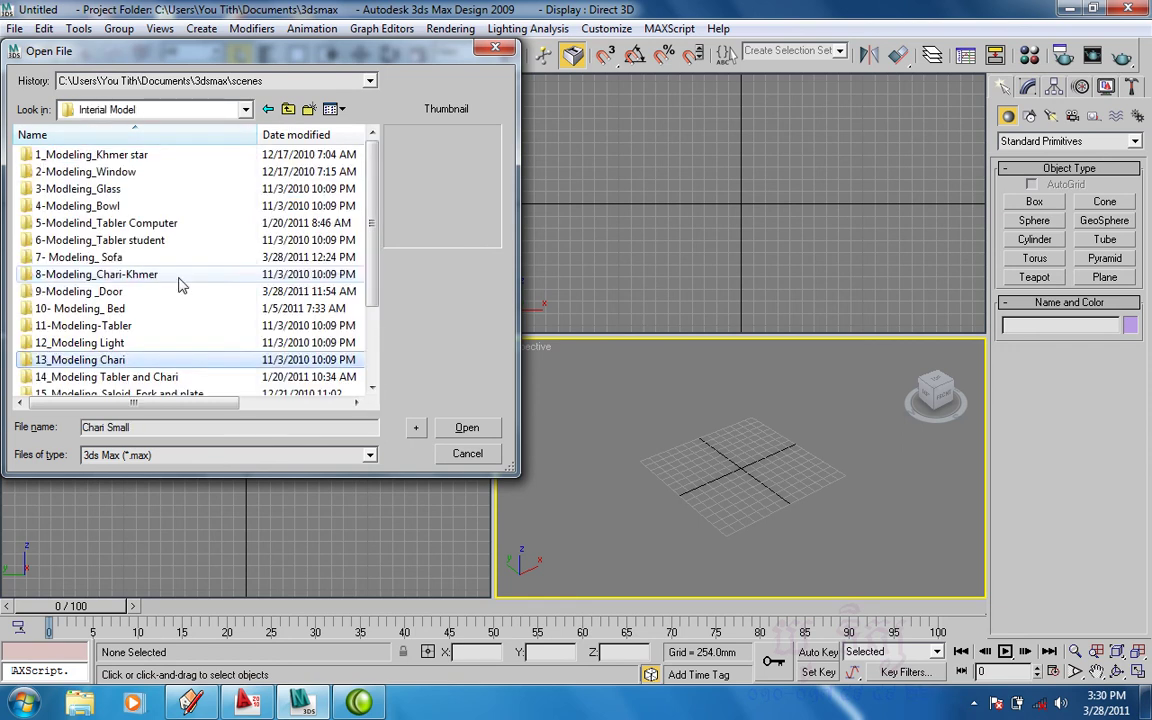
{"action": "left_click", "coordinate": [152, 280]}
{"action": "double_click", "coordinate": [152, 280]}
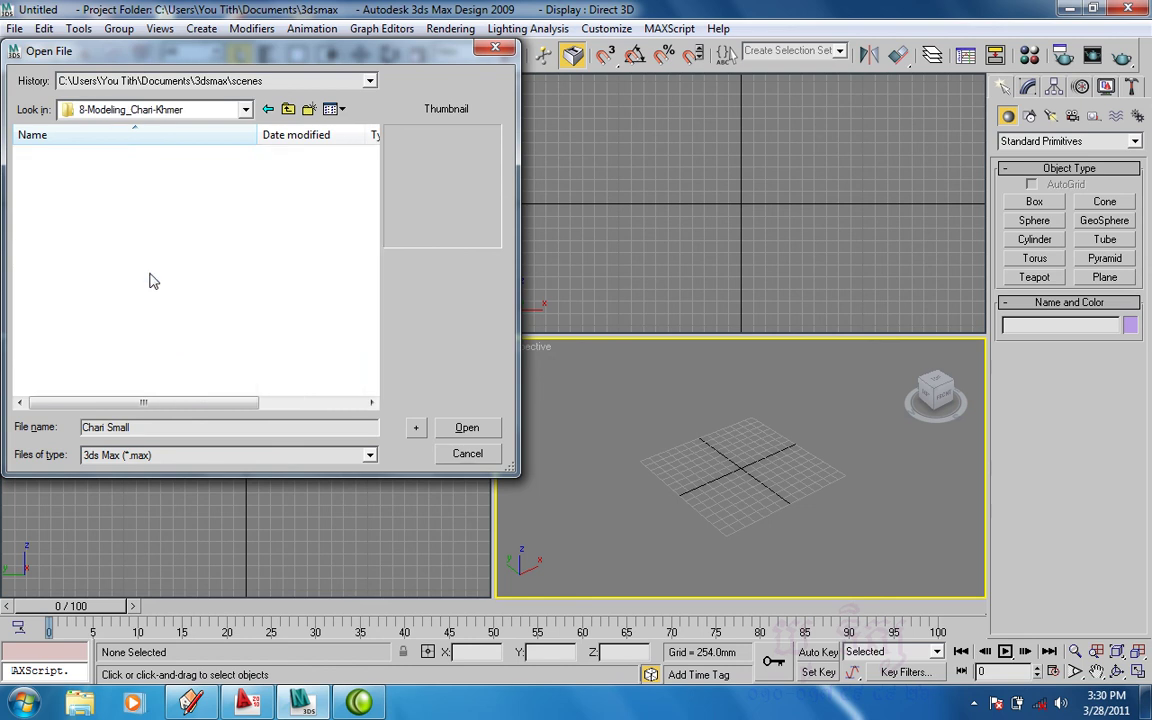
{"action": "left_click", "coordinate": [50, 157]}
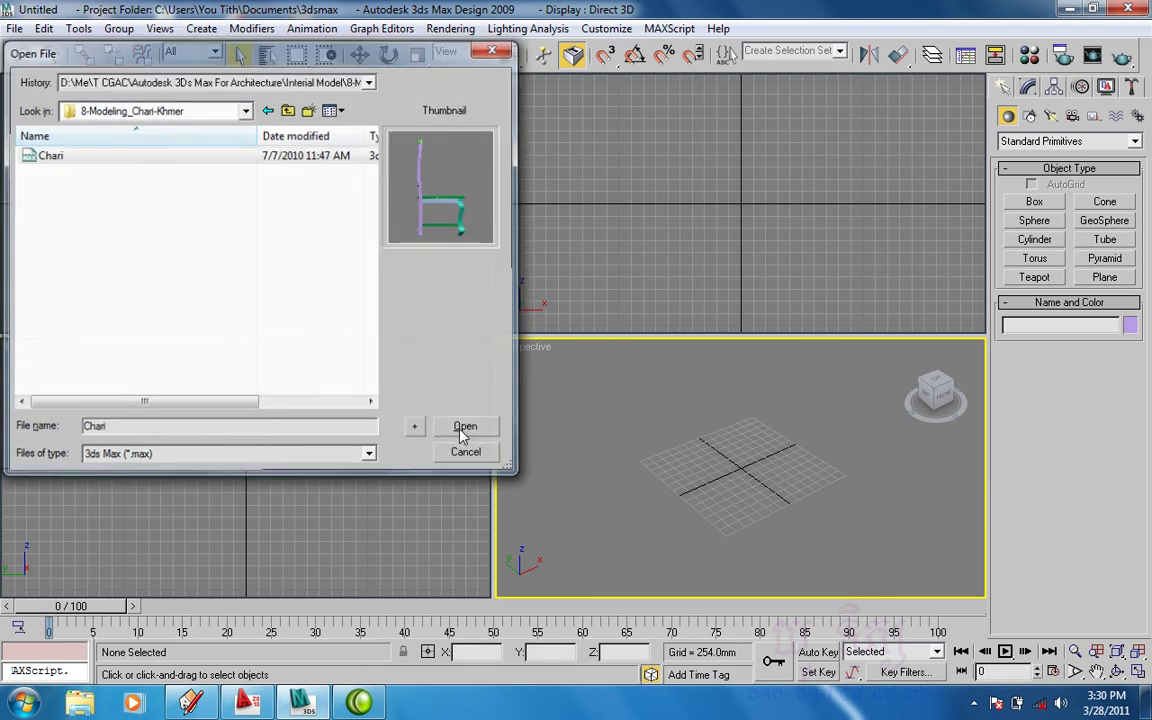
{"action": "left_click", "coordinate": [465, 428]}
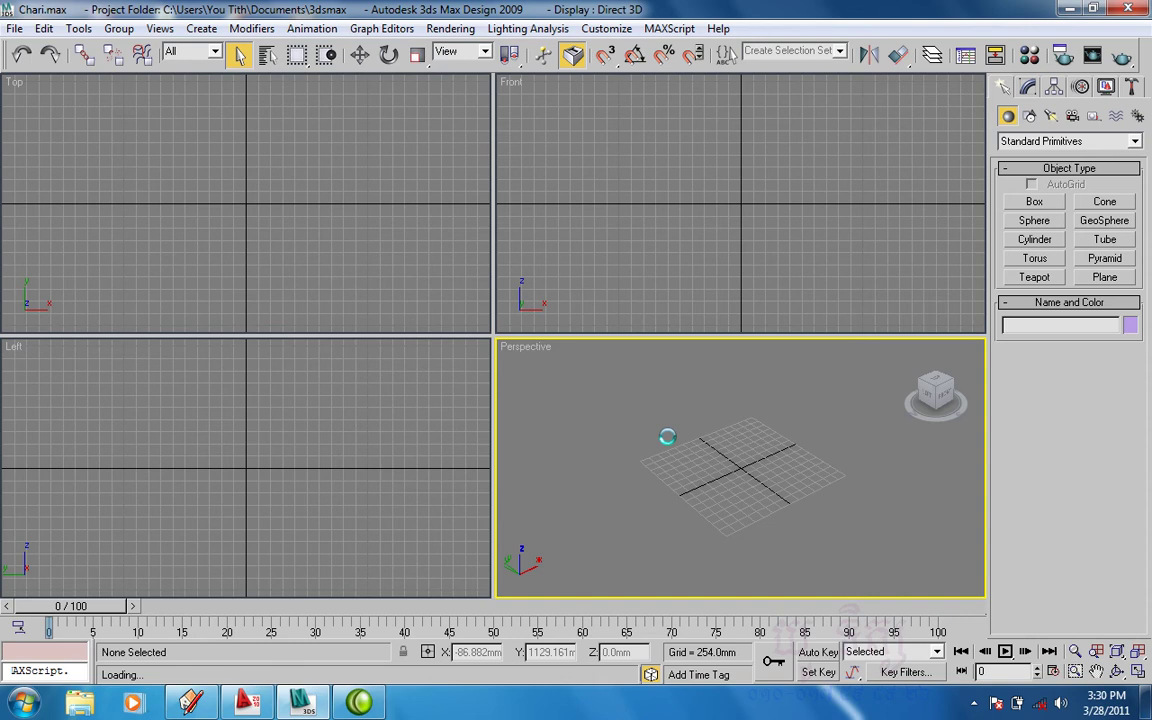
Accept the units mismatch, then orbit and zoom the Perspective view to inspect the chair.
{"action": "left_click", "coordinate": [517, 432]}
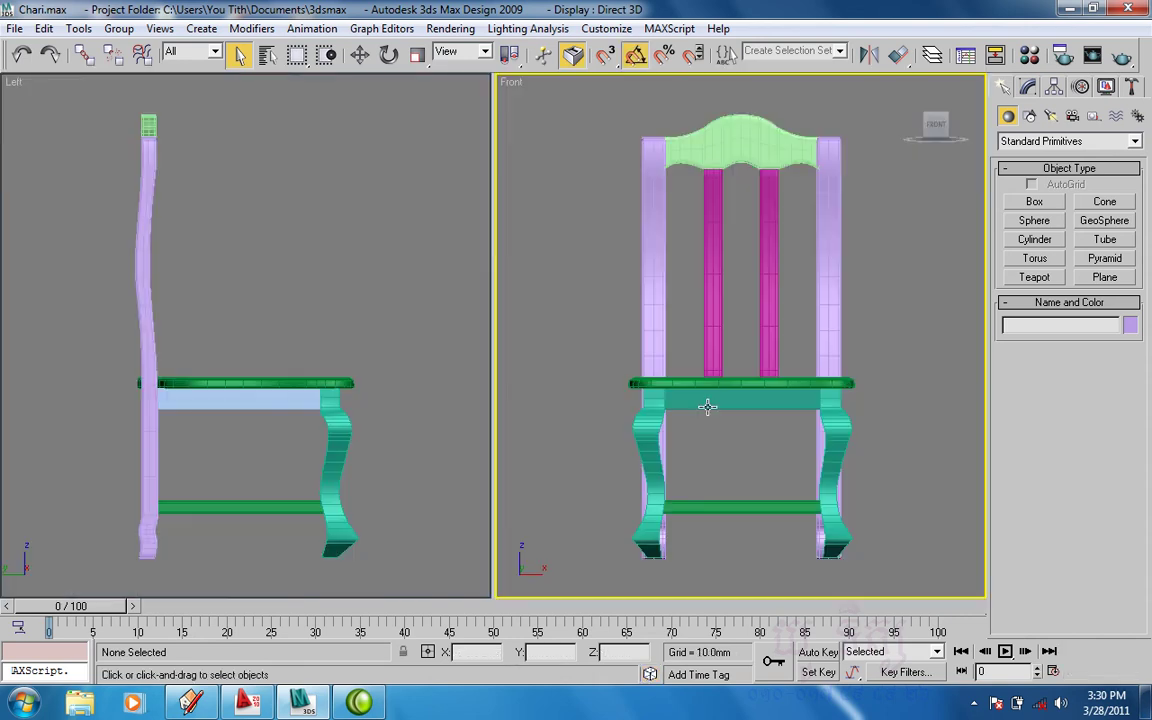
{"action": "left_click", "coordinate": [707, 406]}
{"action": "key", "text": "p"}
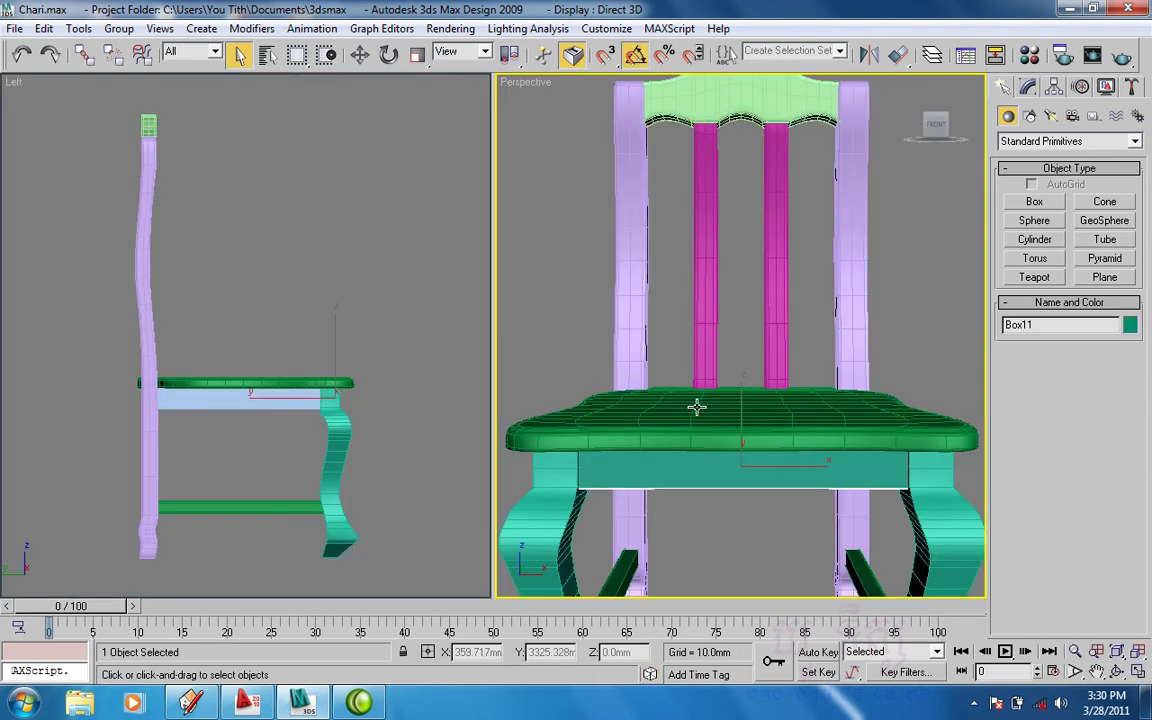
{"action": "mouse_move", "coordinate": [697, 406]}
{"action": "middle_mouse_down", "text": "alt"}
{"action": "mouse_move", "coordinate": [762, 487]}
{"action": "mouse_move", "coordinate": [679, 430]}
{"action": "mouse_move", "coordinate": [659, 458]}
{"action": "middle_mouse_up", "text": "alt"}
{"action": "key", "text": "w"}
{"action": "scroll", "coordinate": [760, 487], "scroll_direction": "down", "scroll_amount": 3}
{"action": "left_click", "coordinate": [658, 458]}
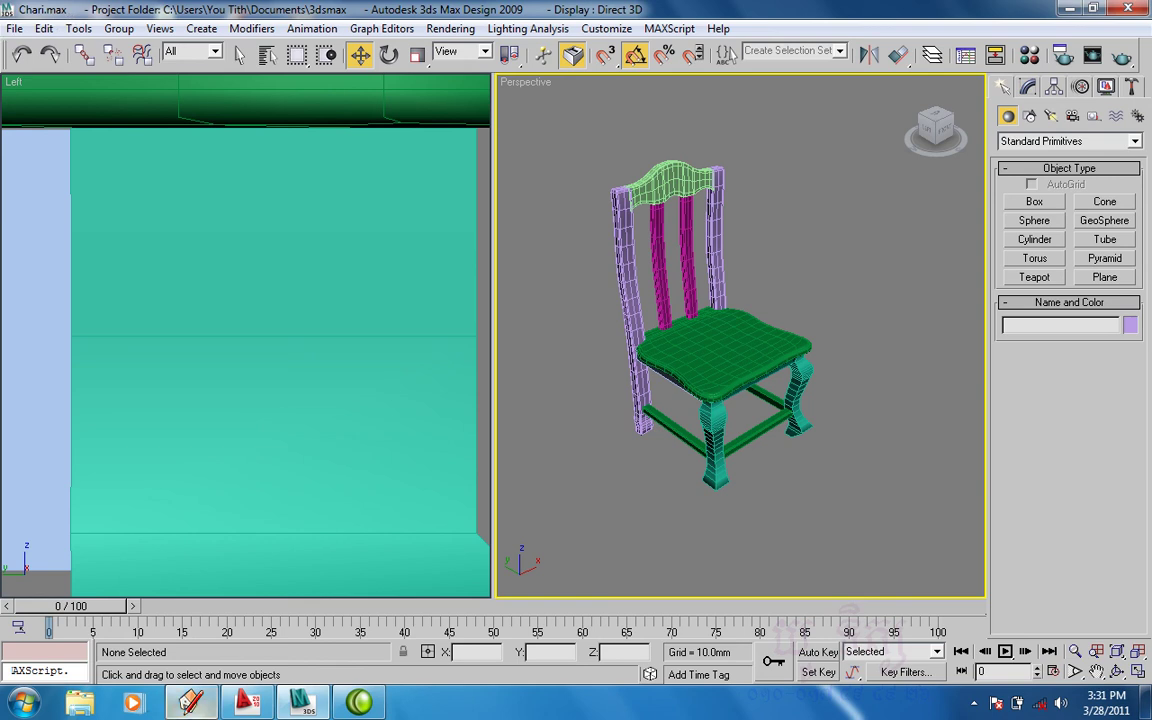
Glance at SketchUp, return to 3ds Max, and open the File menu.
{"action": "left_click", "coordinate": [190, 702]}
{"action": "left_click", "coordinate": [290, 708]}
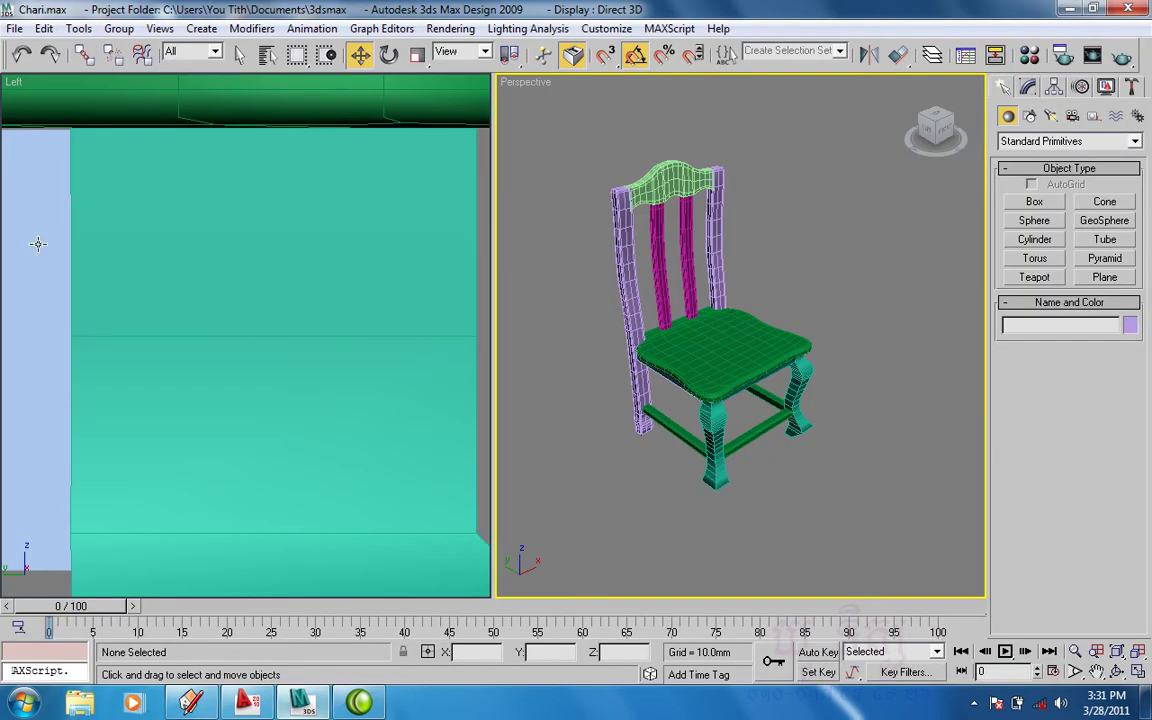
{"action": "left_click", "coordinate": [15, 29]}
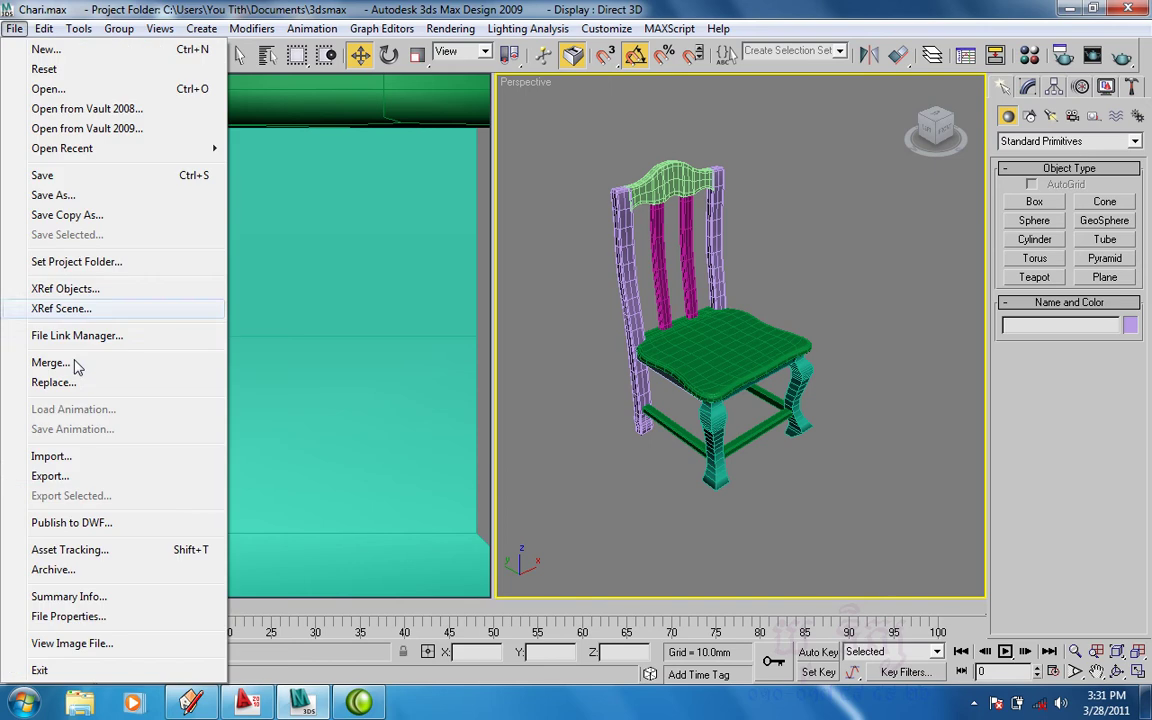
Start the export and create a new s-3-a folder on the Desktop as the destination.
{"action": "left_click", "coordinate": [82, 478]}
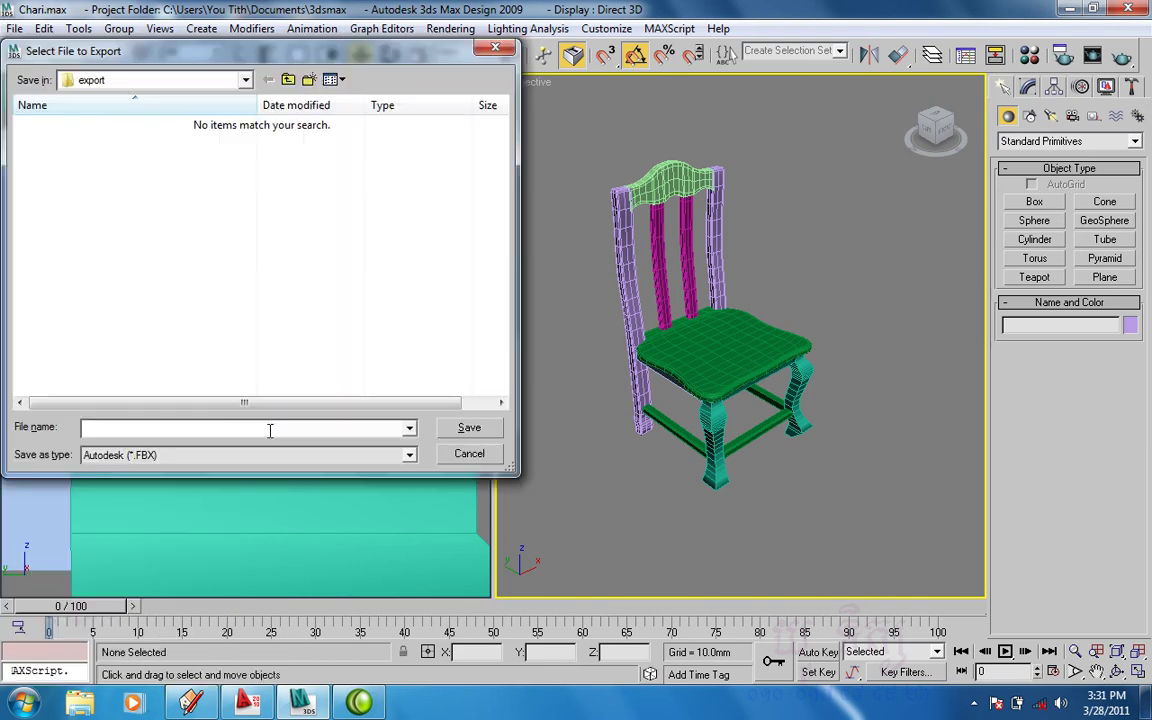
{"action": "left_click", "coordinate": [146, 78]}
{"action": "left_click", "coordinate": [146, 78]}
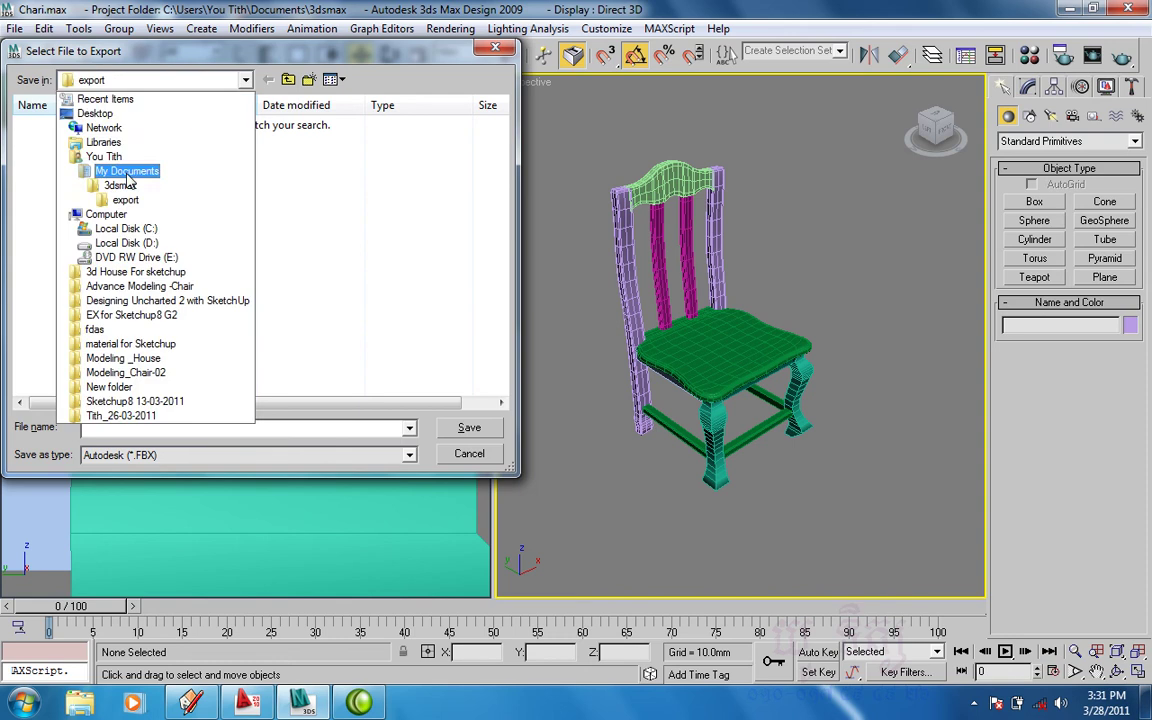
{"action": "left_click", "coordinate": [110, 115]}
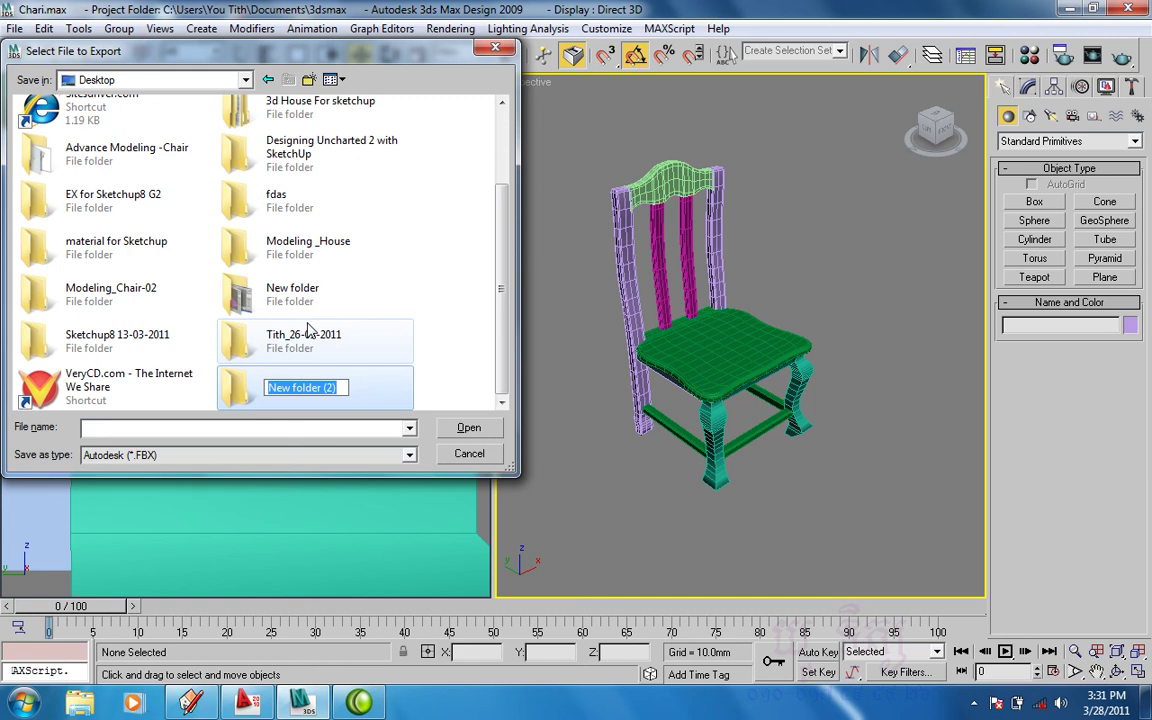
{"action": "type", "text": "s-"}
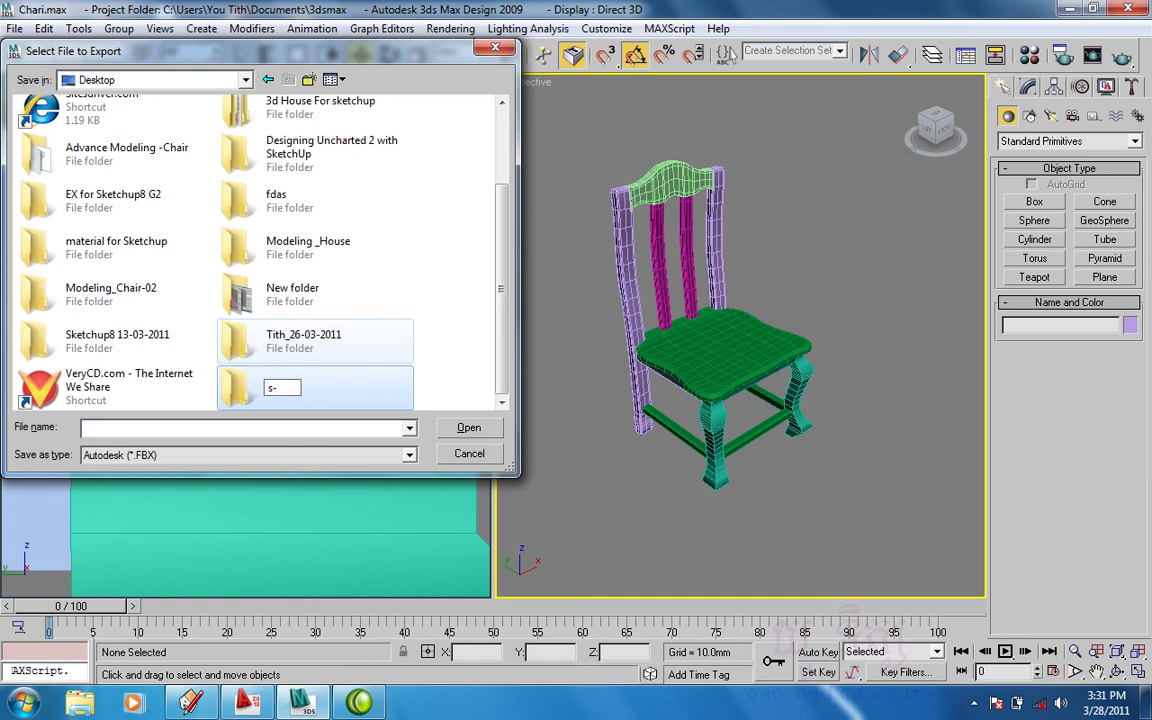
{"action": "type", "text": "3-"}
{"action": "type", "text": "a"}
{"action": "key", "text": "Return"}
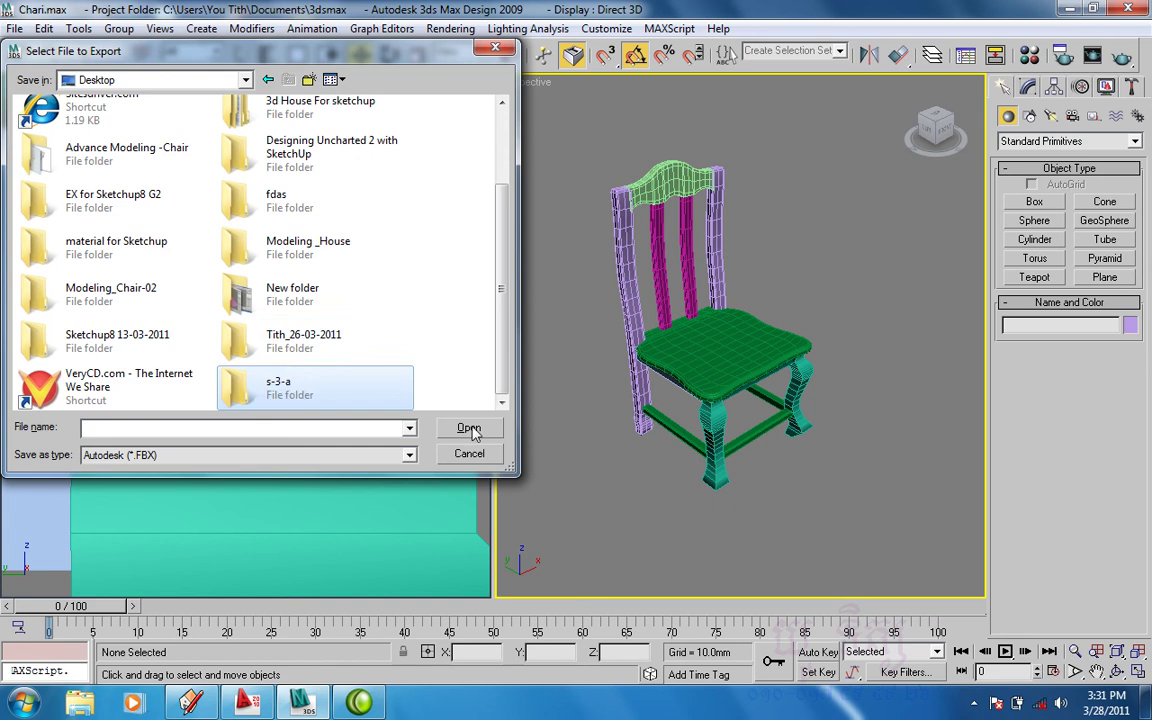
{"action": "left_click", "coordinate": [470, 428]}
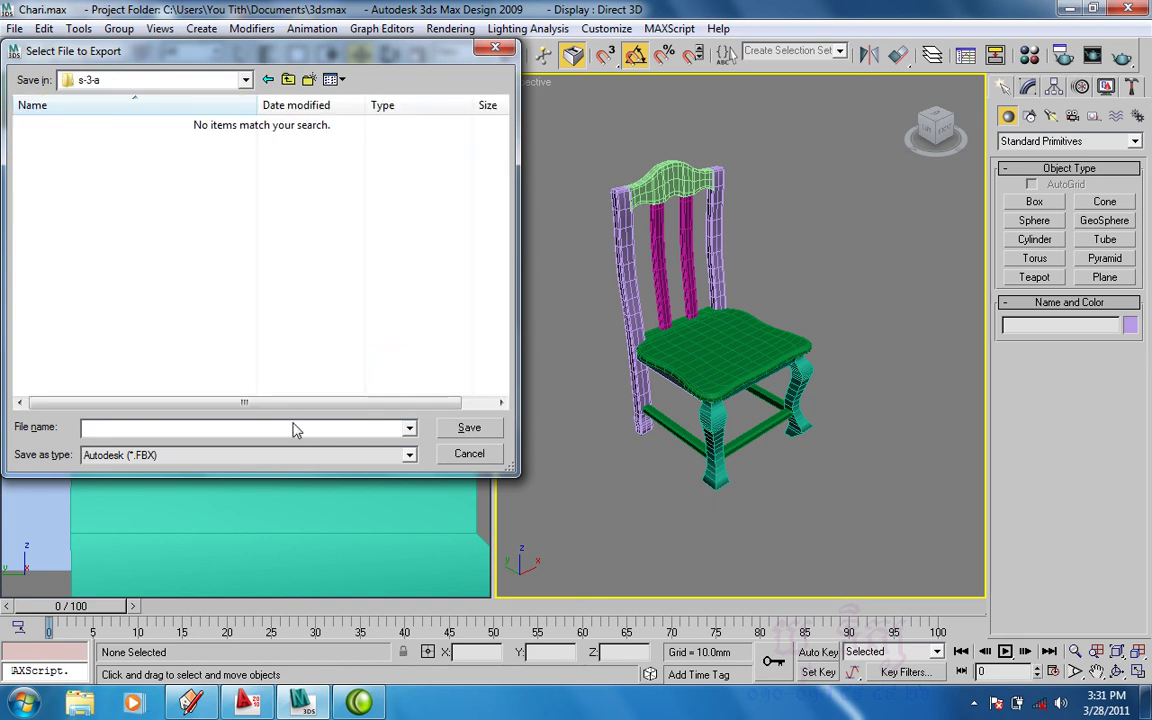
Name the export 3dmax in 3D Studio (*.3DS) format and save it.
{"action": "type", "text": "3d"}
{"action": "type", "text": "max"}
{"action": "left_click", "coordinate": [390, 455]}
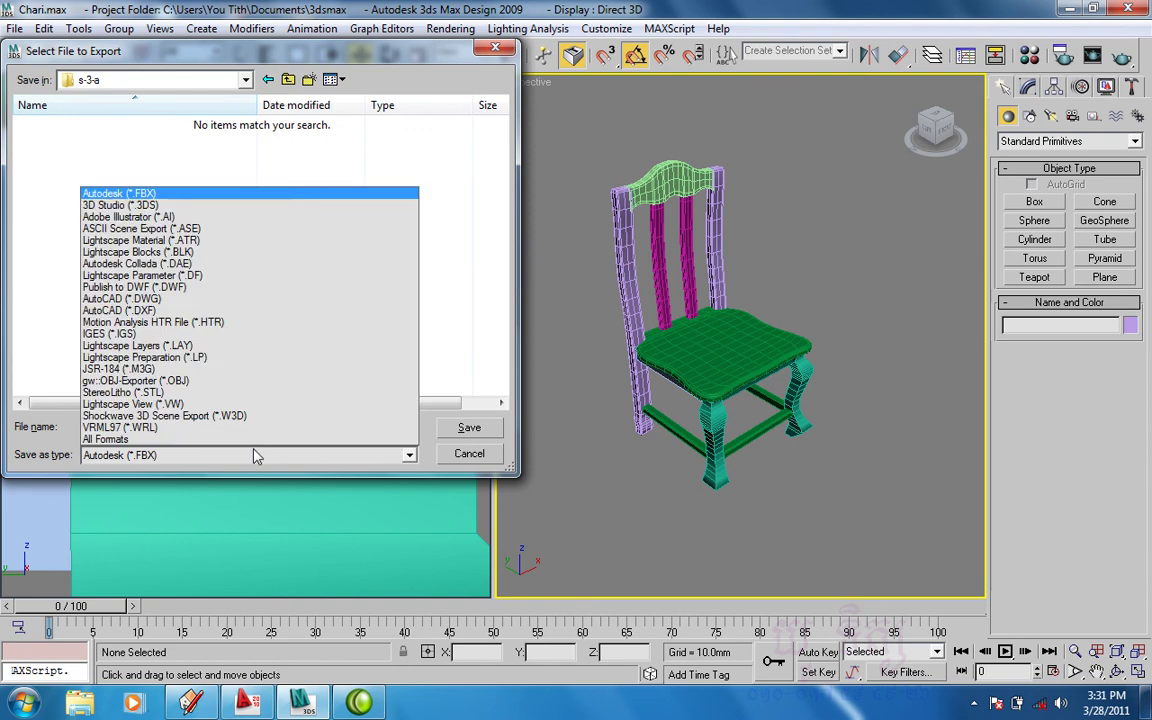
{"action": "left_click", "coordinate": [183, 207]}
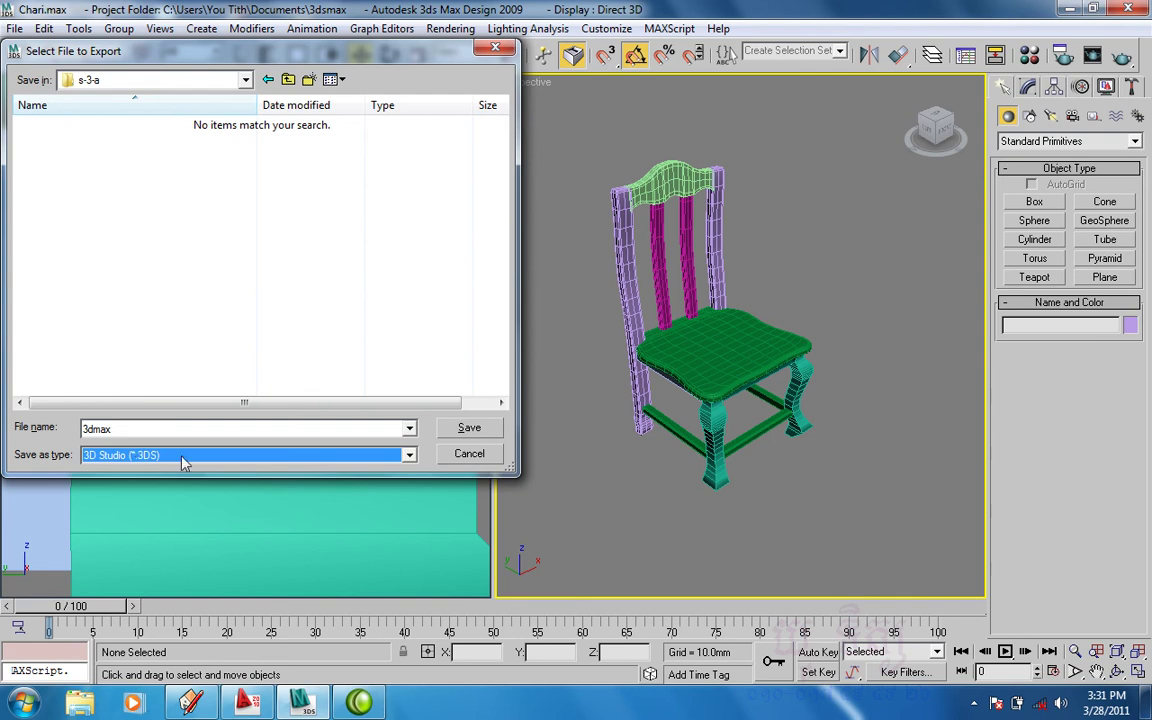
{"action": "left_click", "coordinate": [469, 428]}
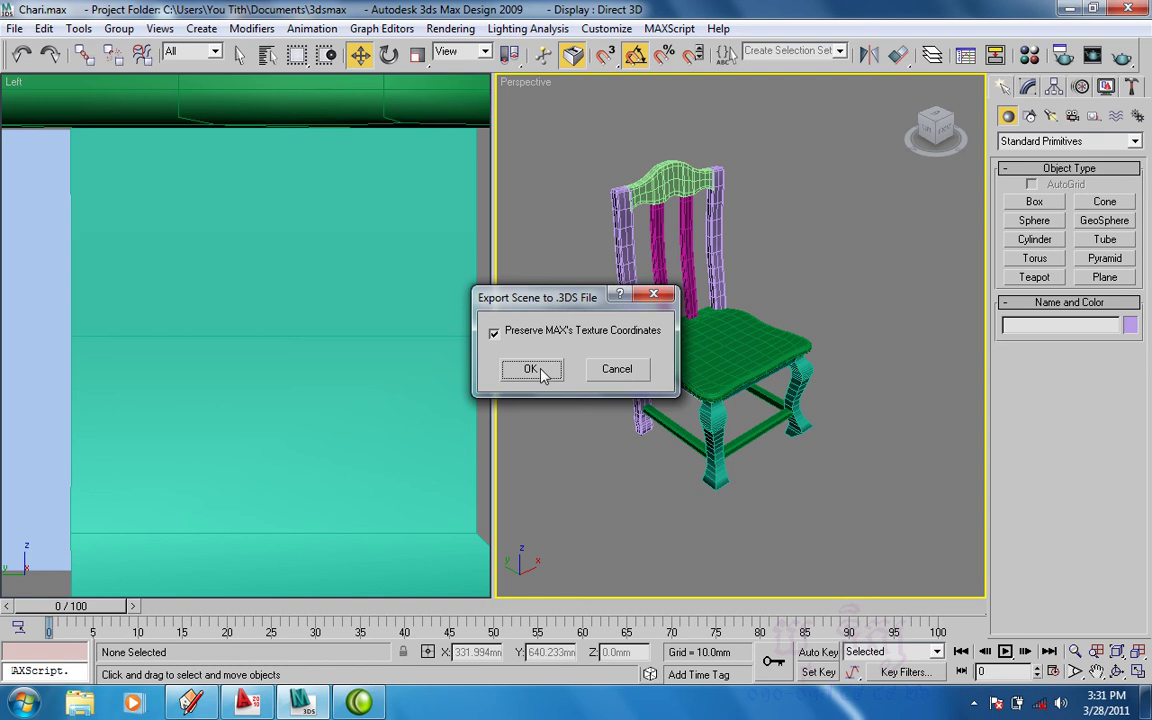
Confirm the 3DS export with Preserve MAX's Texture Coordinates kept on.
{"action": "mouse_move", "coordinate": [560, 297]}
{"action": "left_mouse_down"}
{"action": "mouse_move", "coordinate": [628, 303]}
{"action": "mouse_move", "coordinate": [622, 280]}
{"action": "left_mouse_up"}
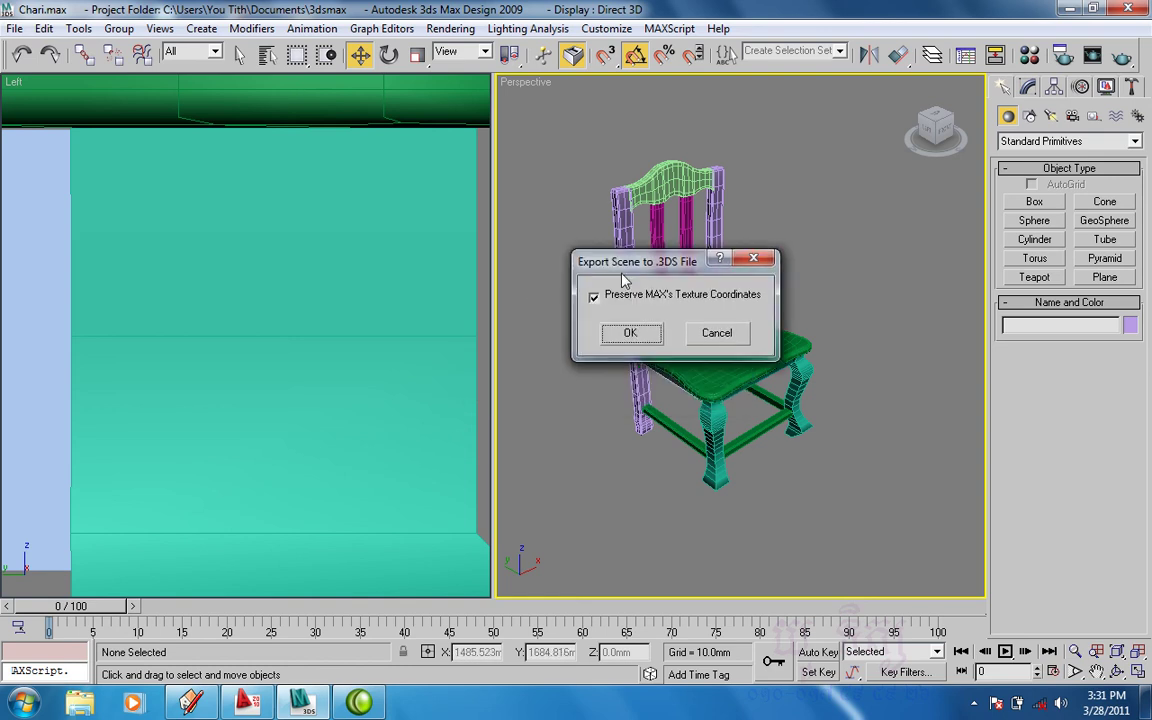
{"action": "left_click", "coordinate": [630, 336]}
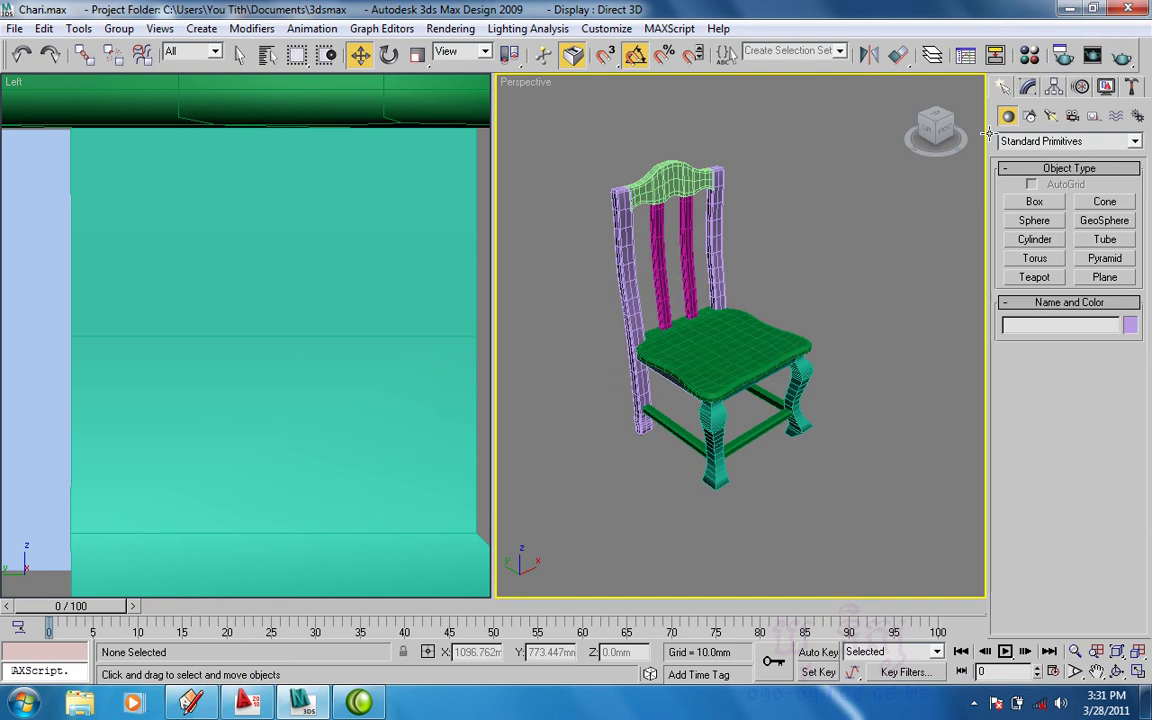
Check that s-3-a holds the 297 KB 3dmax 3D Studio file, then return to SketchUp.
{"action": "left_click", "coordinate": [1069, 10]}
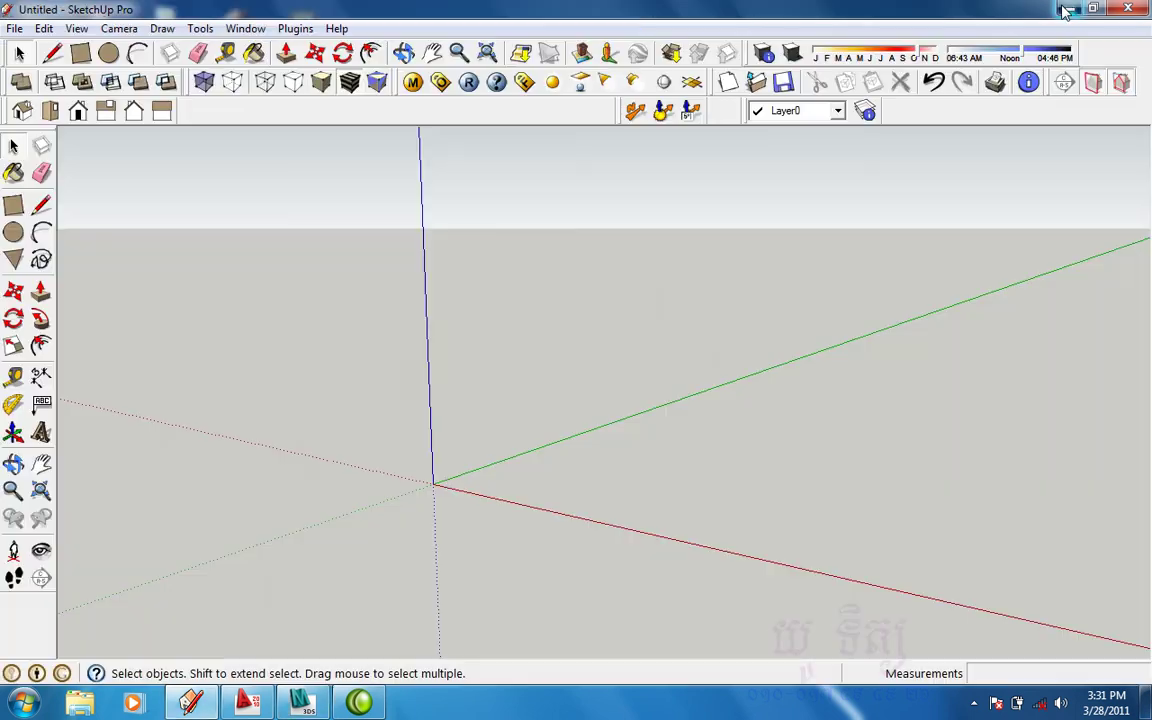
{"action": "left_click", "coordinate": [1066, 10]}
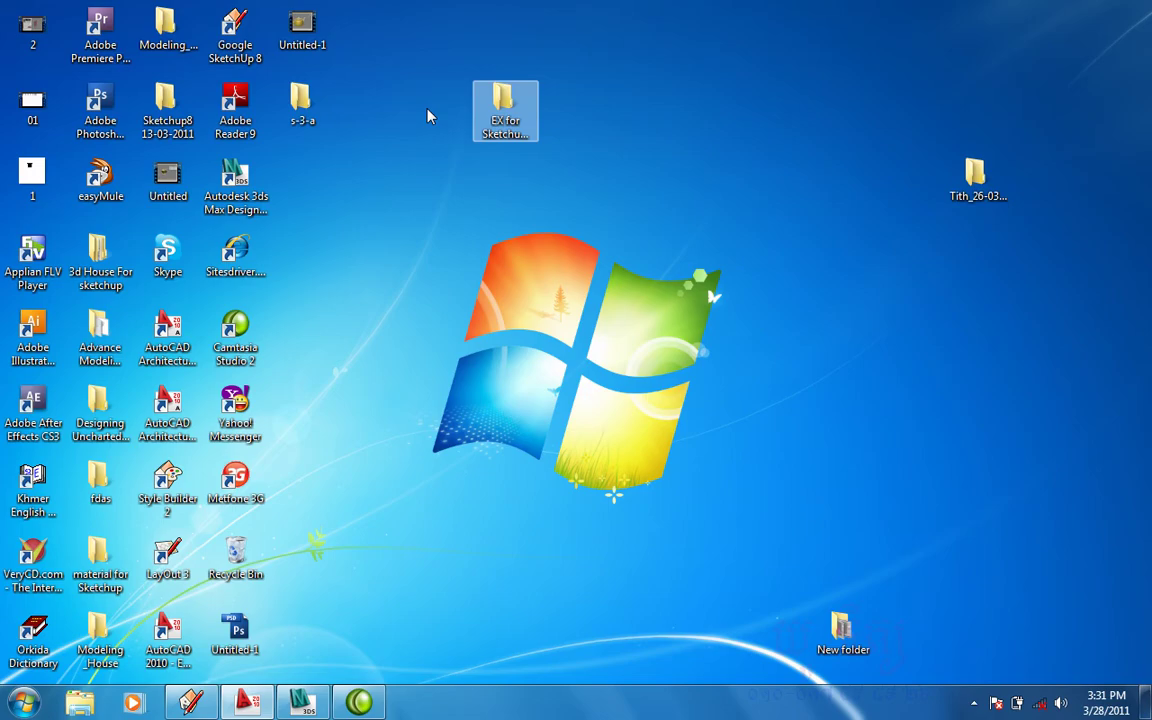
{"action": "double_click", "coordinate": [322, 114]}
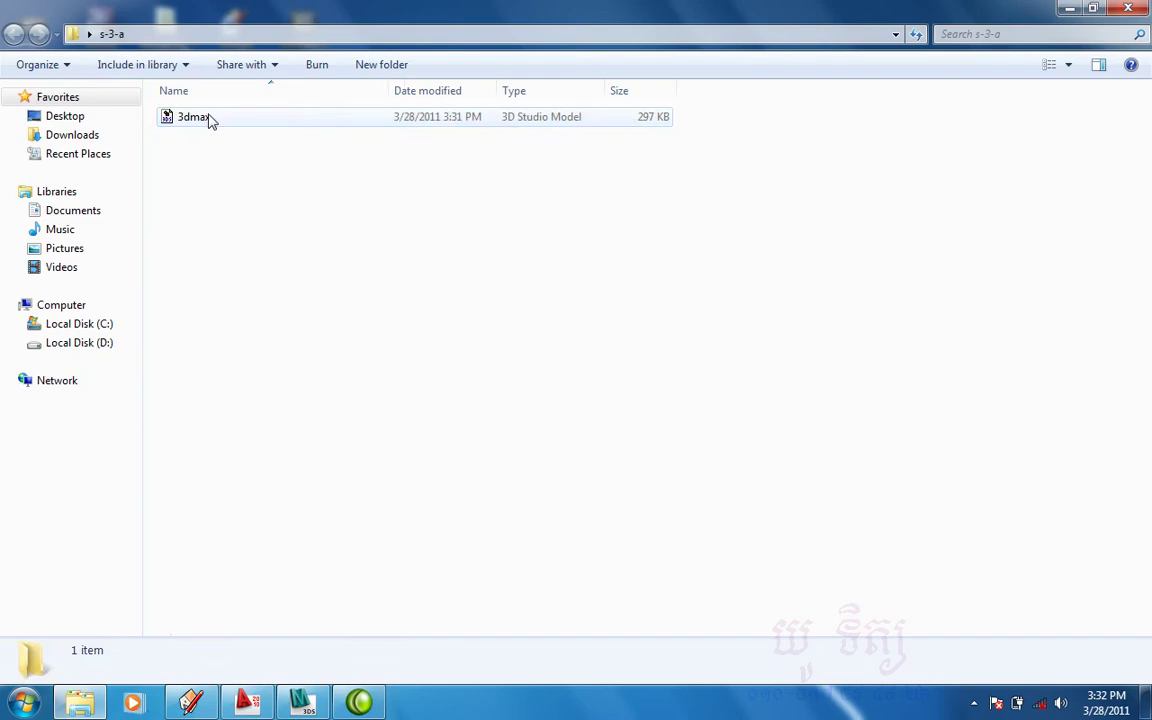
{"action": "left_click", "coordinate": [190, 119]}
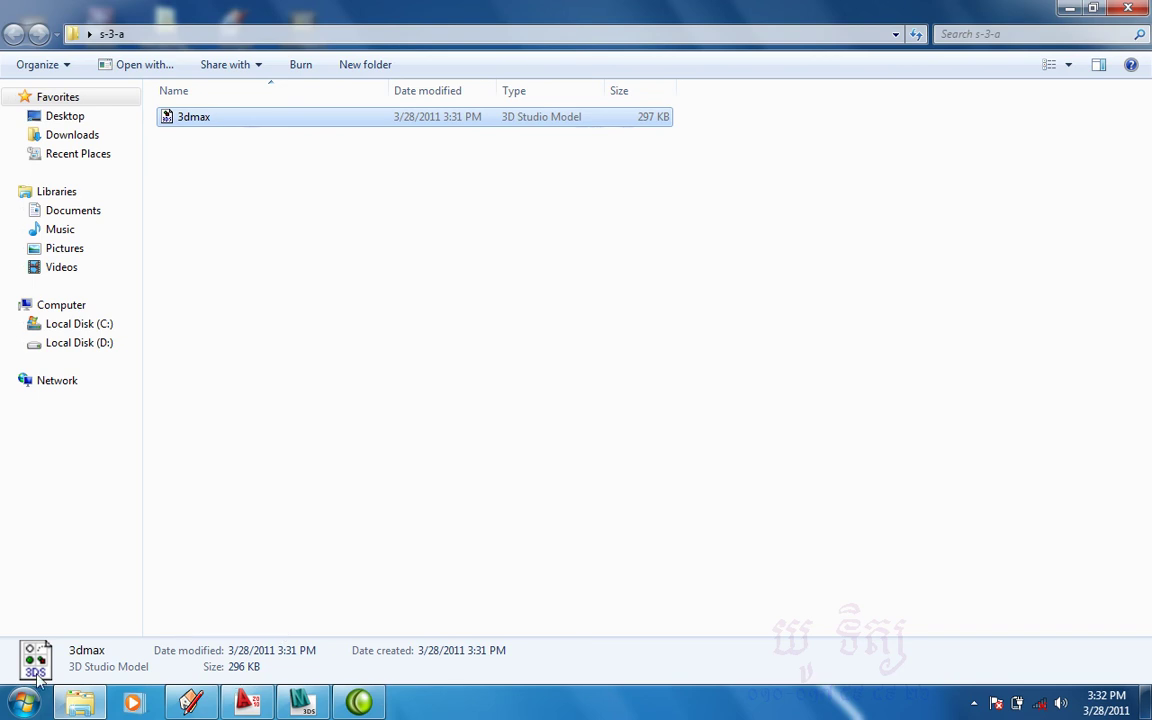
{"action": "left_click", "coordinate": [195, 704]}
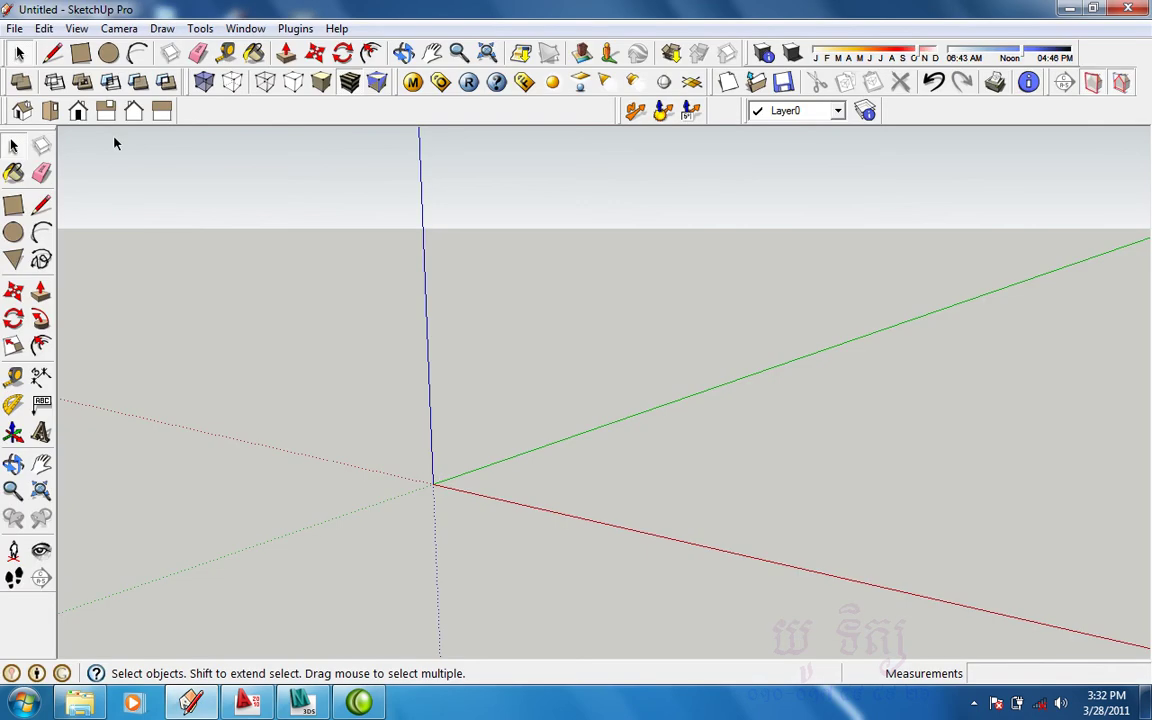
Start a SketchUp import and pick the 3dmax file from the s-3-a folder.
{"action": "left_click", "coordinate": [15, 28]}
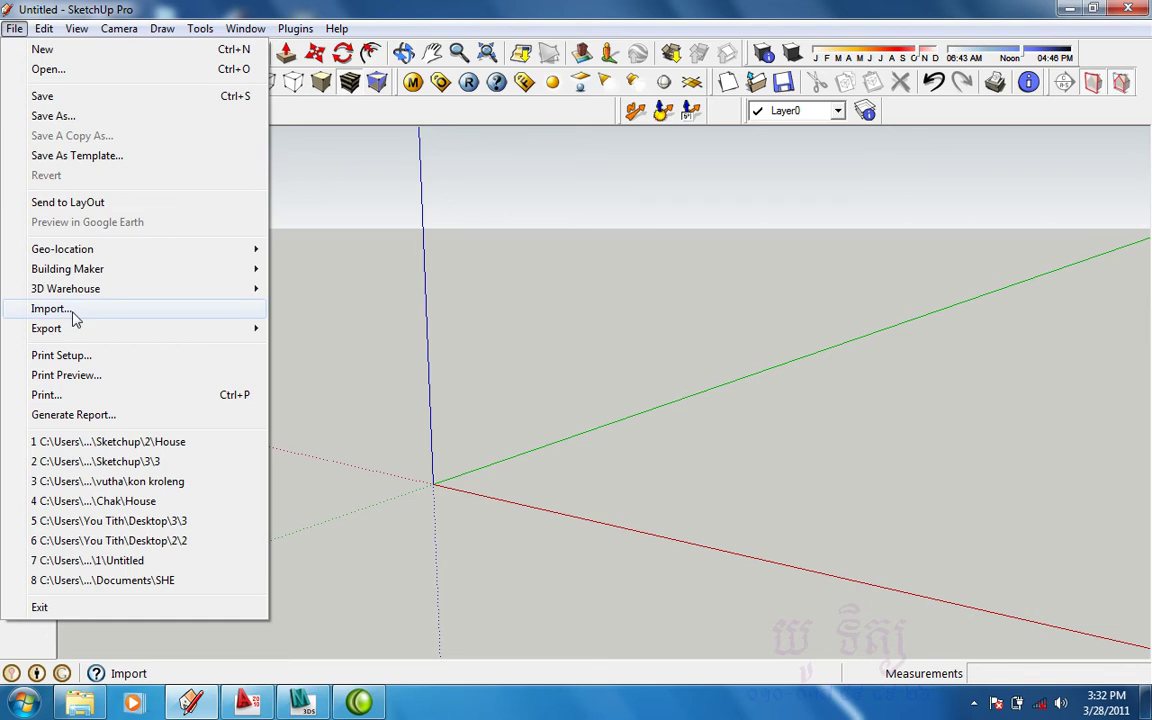
{"action": "left_click", "coordinate": [67, 309]}
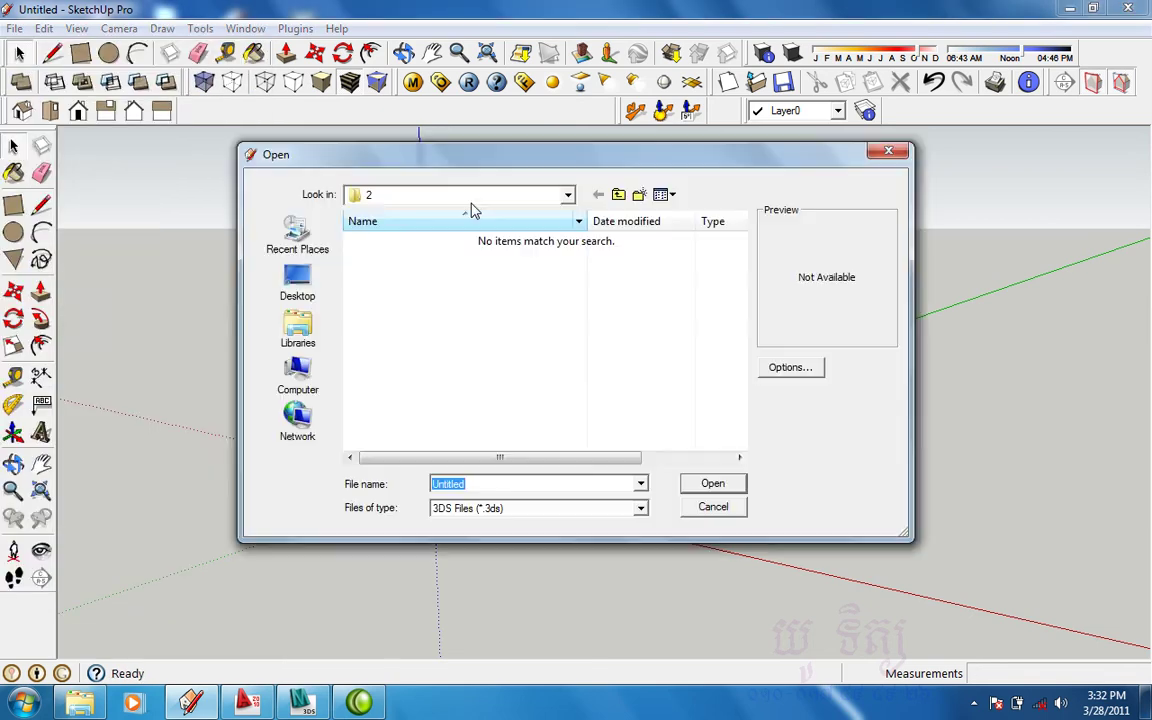
{"action": "left_click", "coordinate": [471, 200]}
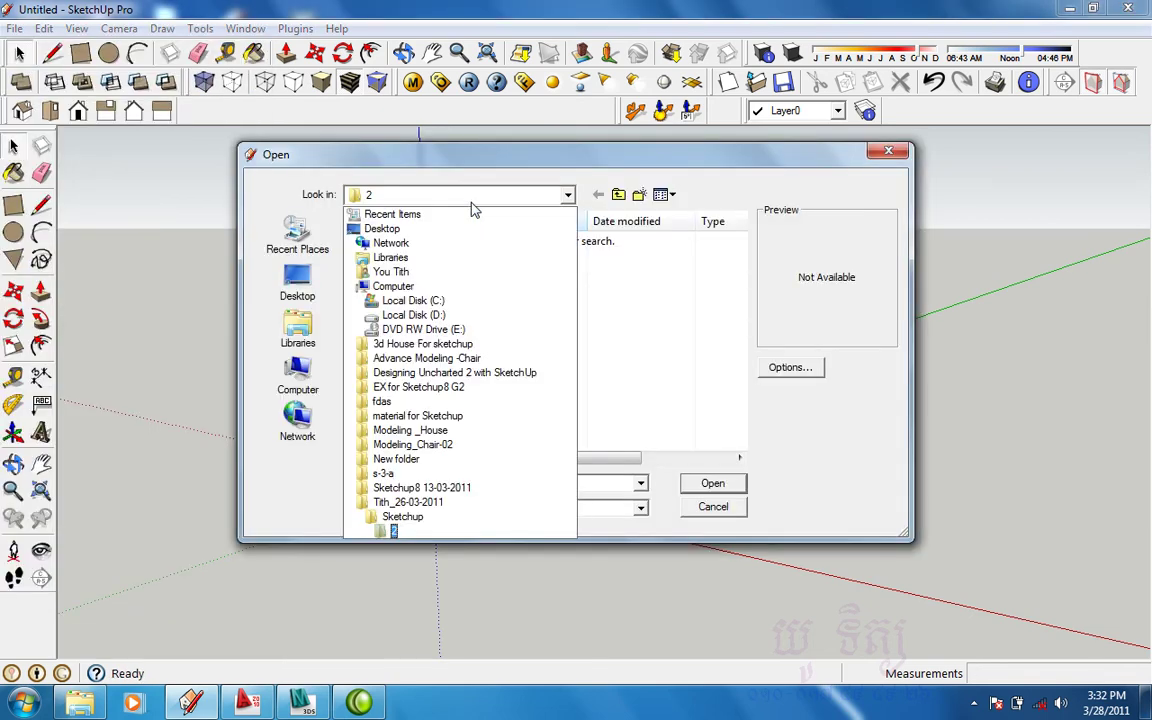
{"action": "left_click", "coordinate": [385, 473]}
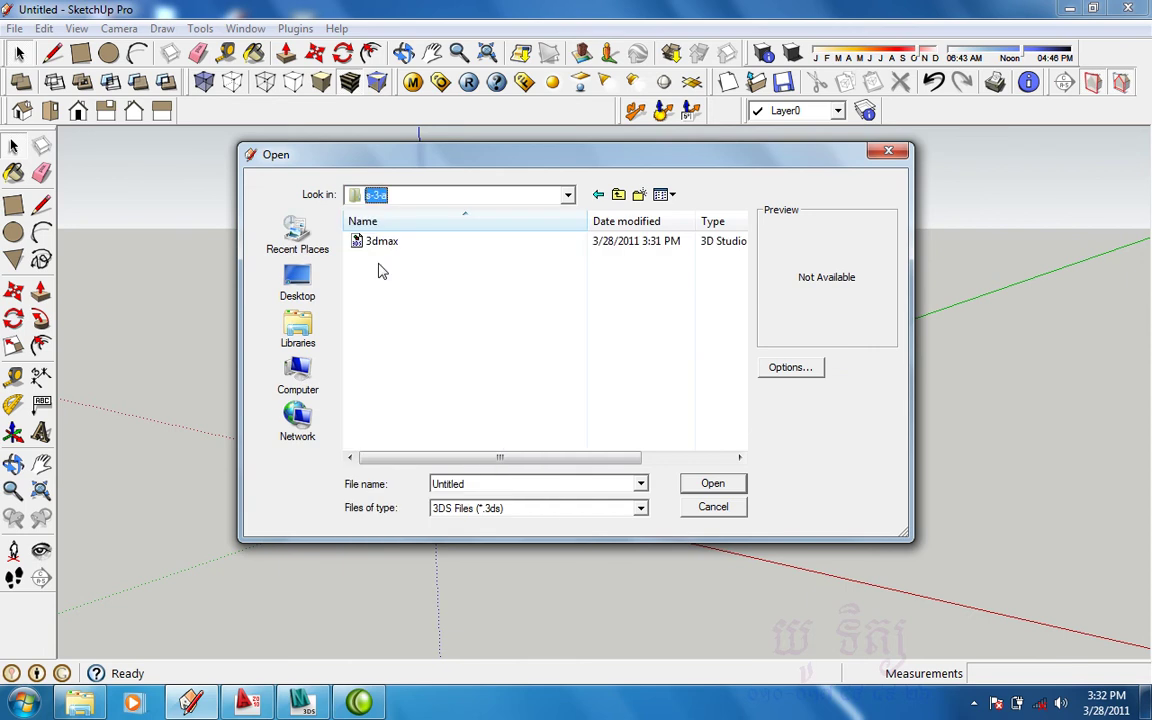
{"action": "left_click", "coordinate": [382, 241]}
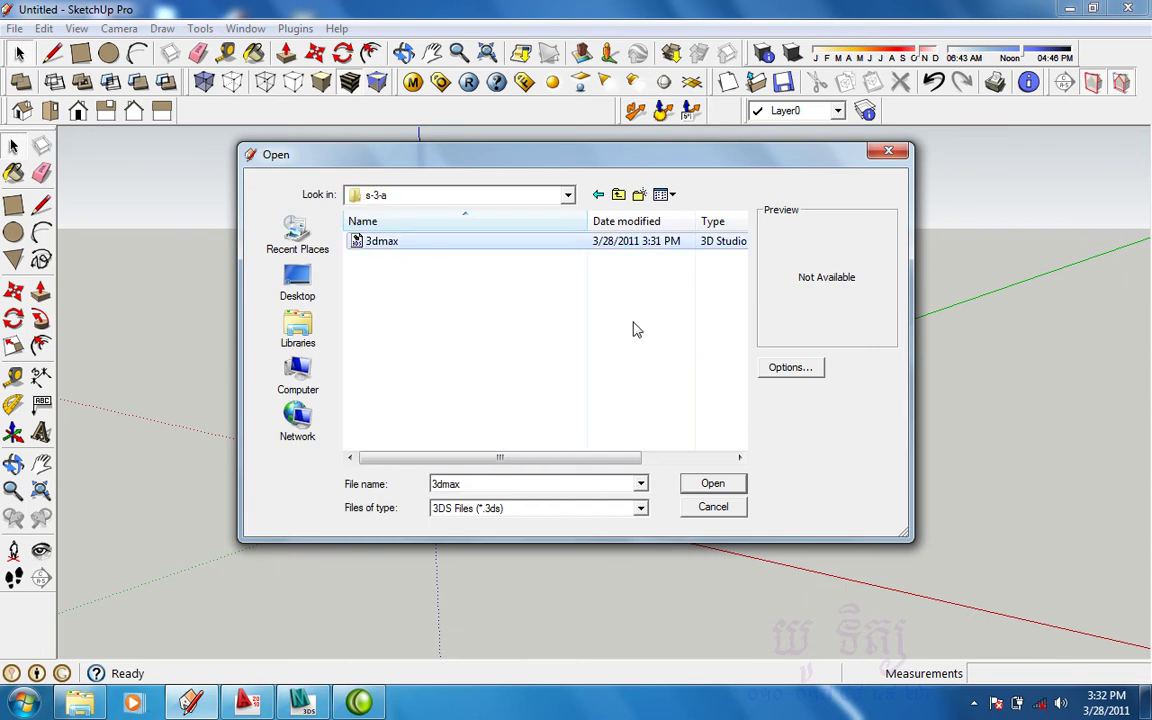
Set import options to Millimeters with Merge coplanar faces off, then import 3dmax.
{"action": "left_click", "coordinate": [776, 368]}
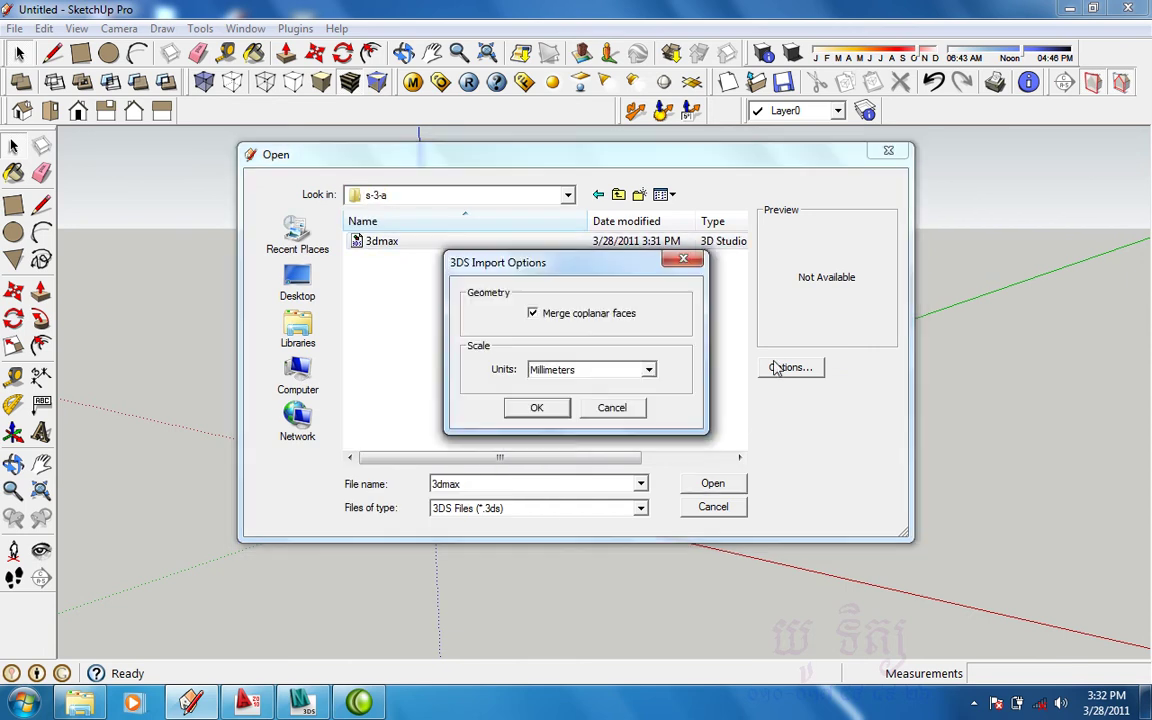
{"action": "left_click", "coordinate": [650, 372]}
{"action": "left_click", "coordinate": [574, 385]}
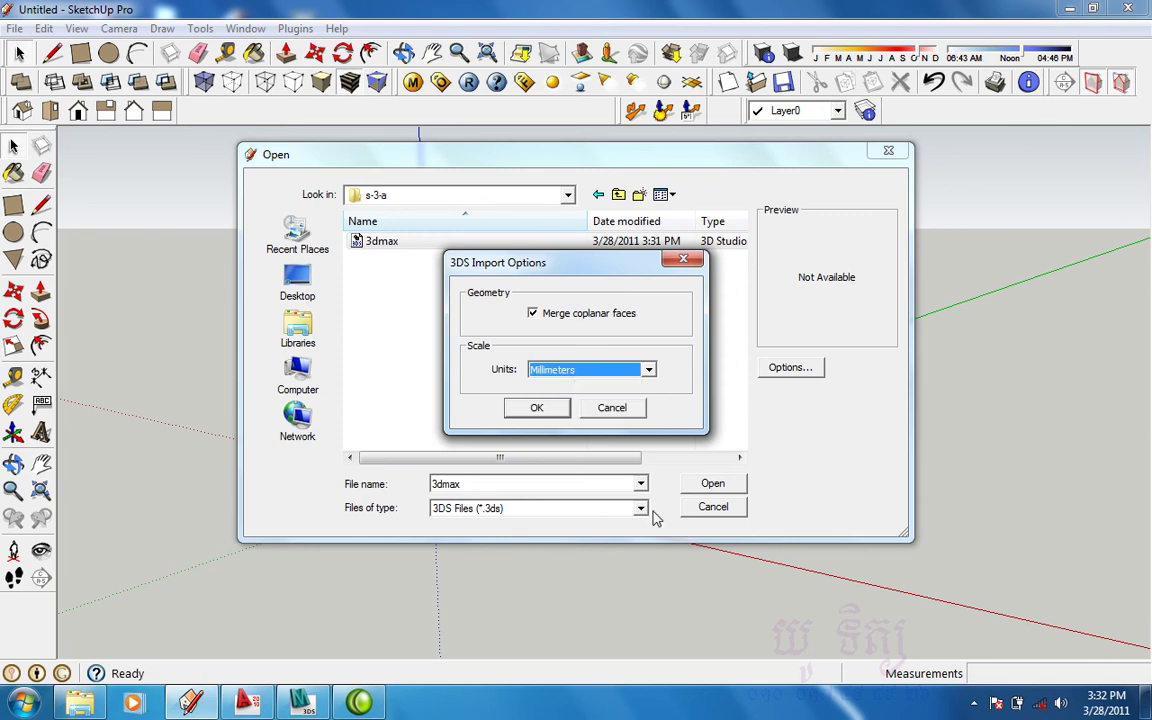
{"action": "left_click", "coordinate": [533, 313]}
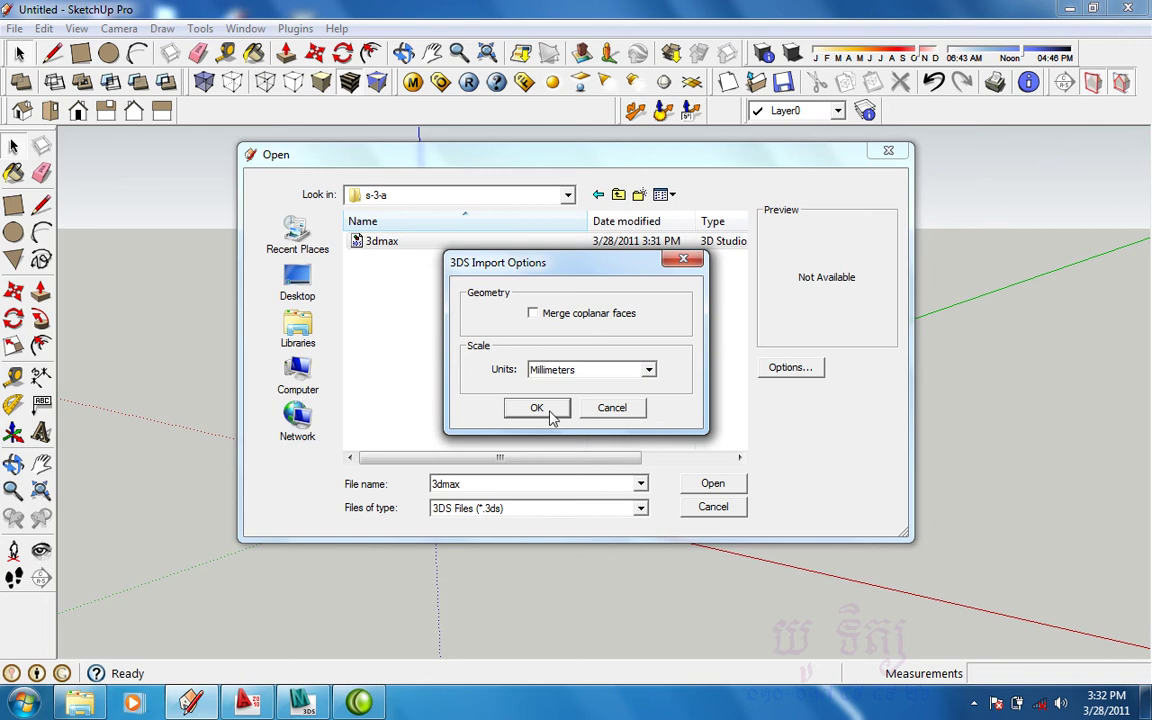
{"action": "left_click", "coordinate": [537, 408]}
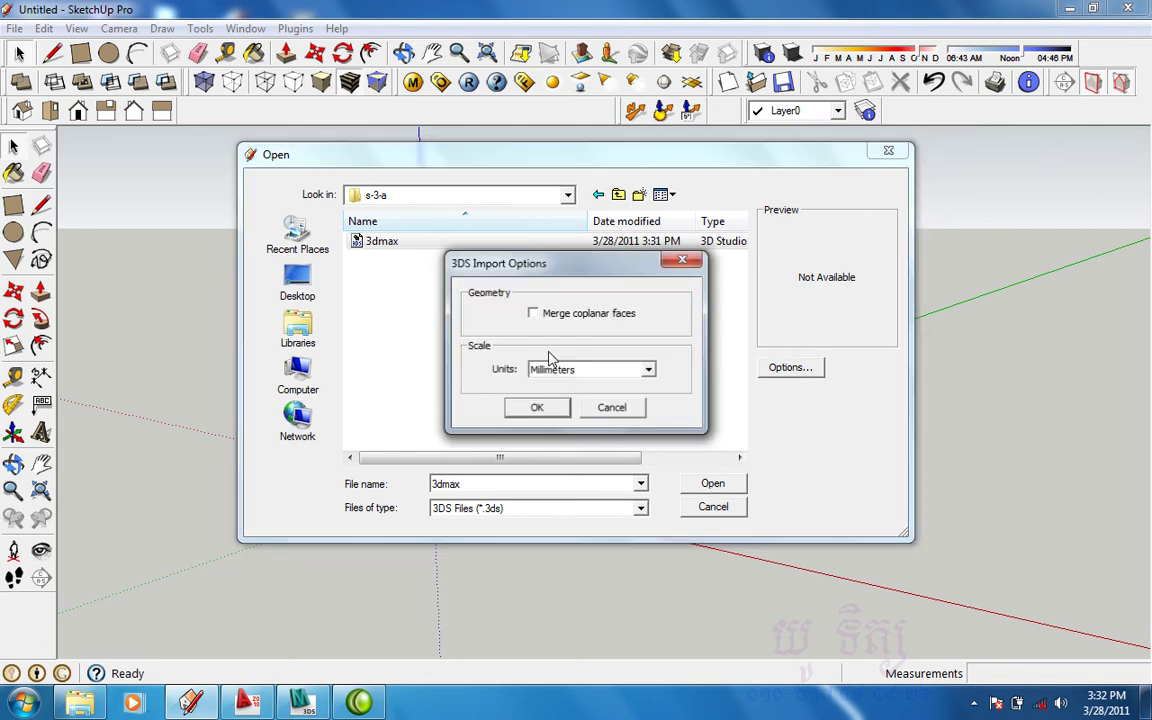
{"action": "left_click", "coordinate": [536, 410]}
{"action": "left_click", "coordinate": [708, 484]}
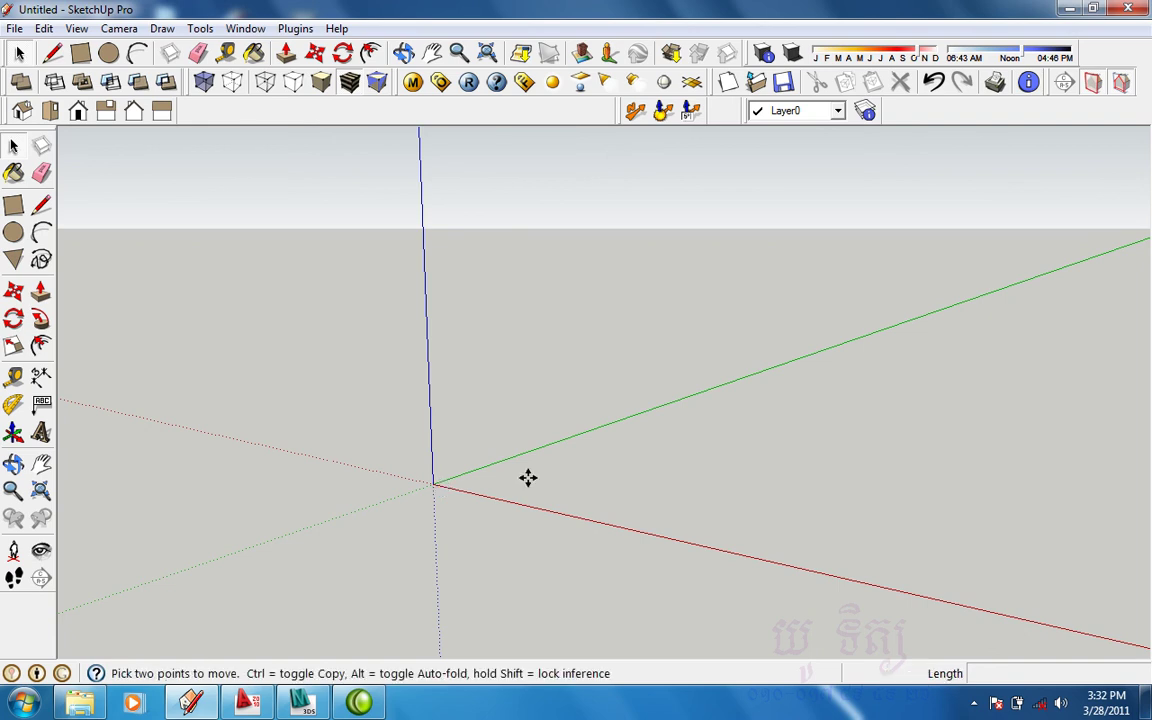
Orbit and zoom around the imported chair to inspect its missing legs and posts.
{"action": "middle_click_drag", "start_coordinate": [615, 457], "coordinate": [787, 508]}
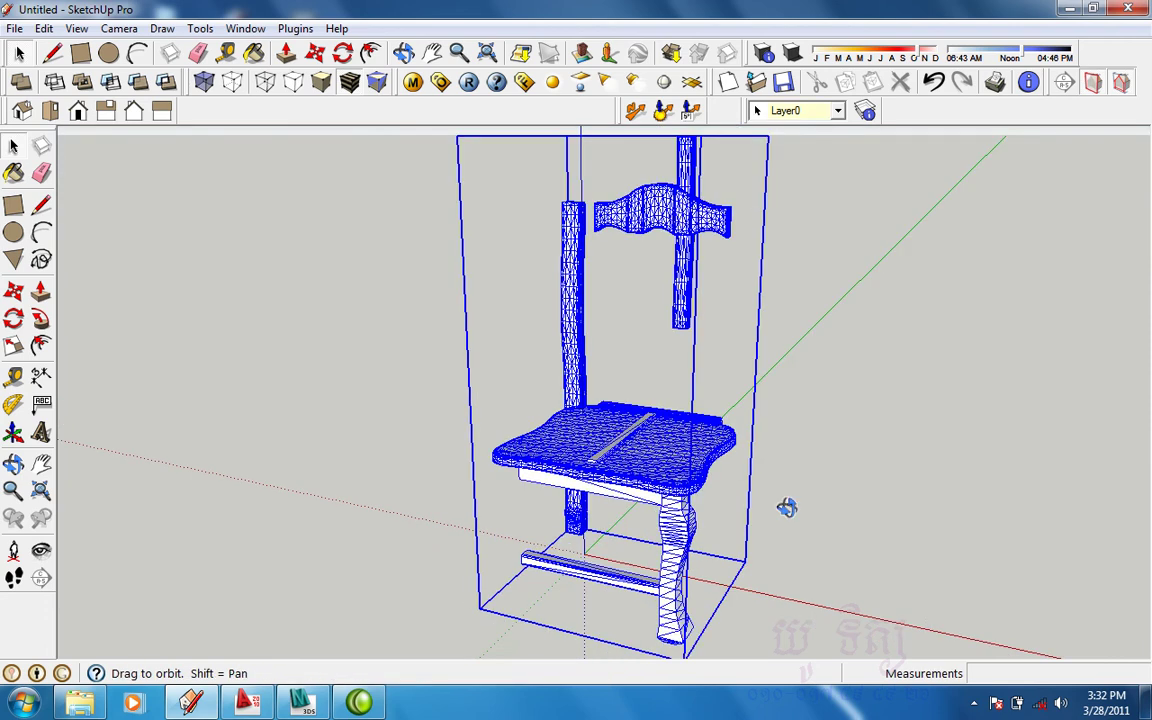
{"action": "scroll", "coordinate": [800, 510], "scroll_direction": "up", "scroll_amount": 5}
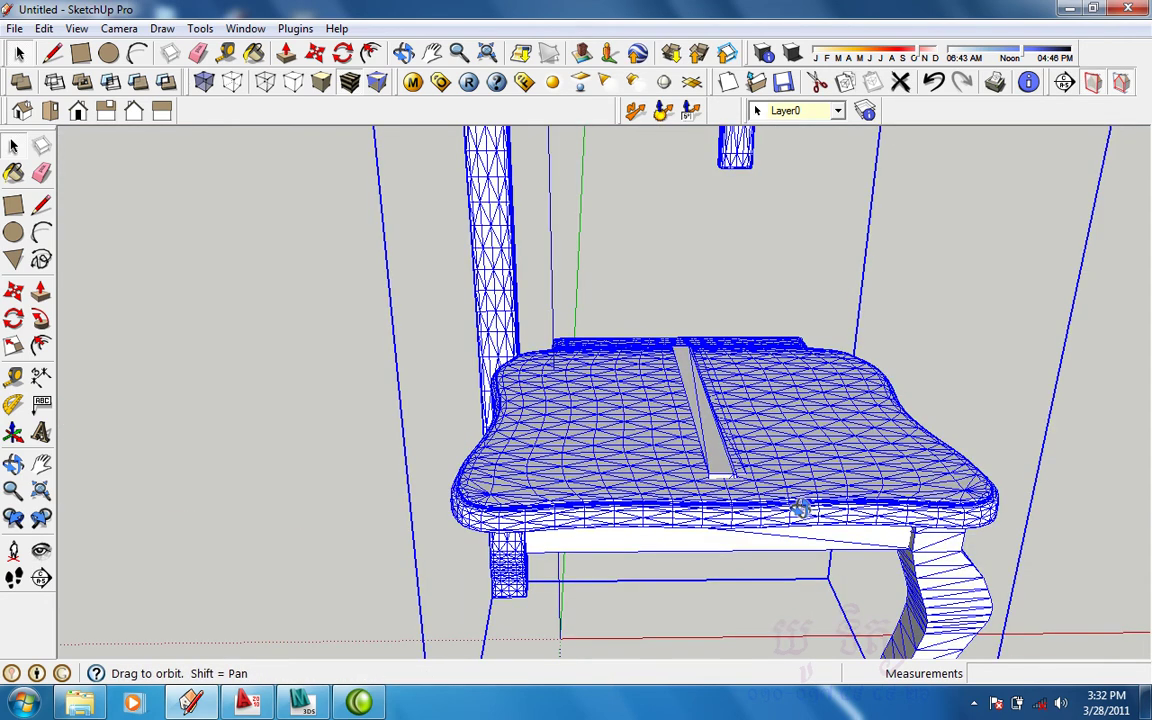
{"action": "mouse_move", "coordinate": [800, 510]}
{"action": "middle_mouse_down"}
{"action": "mouse_move", "coordinate": [790, 505]}
{"action": "mouse_move", "coordinate": [800, 503]}
{"action": "middle_mouse_up"}
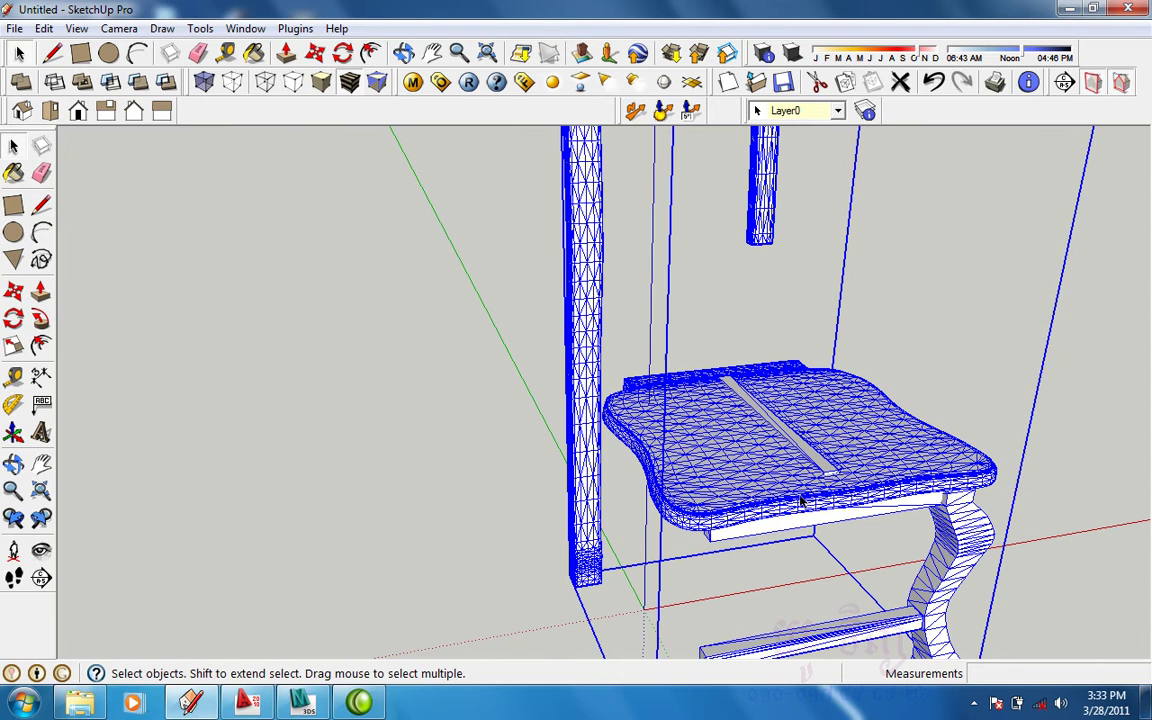
{"action": "scroll", "coordinate": [800, 500], "scroll_direction": "down", "scroll_amount": 3}
{"action": "left_click", "coordinate": [618, 505]}
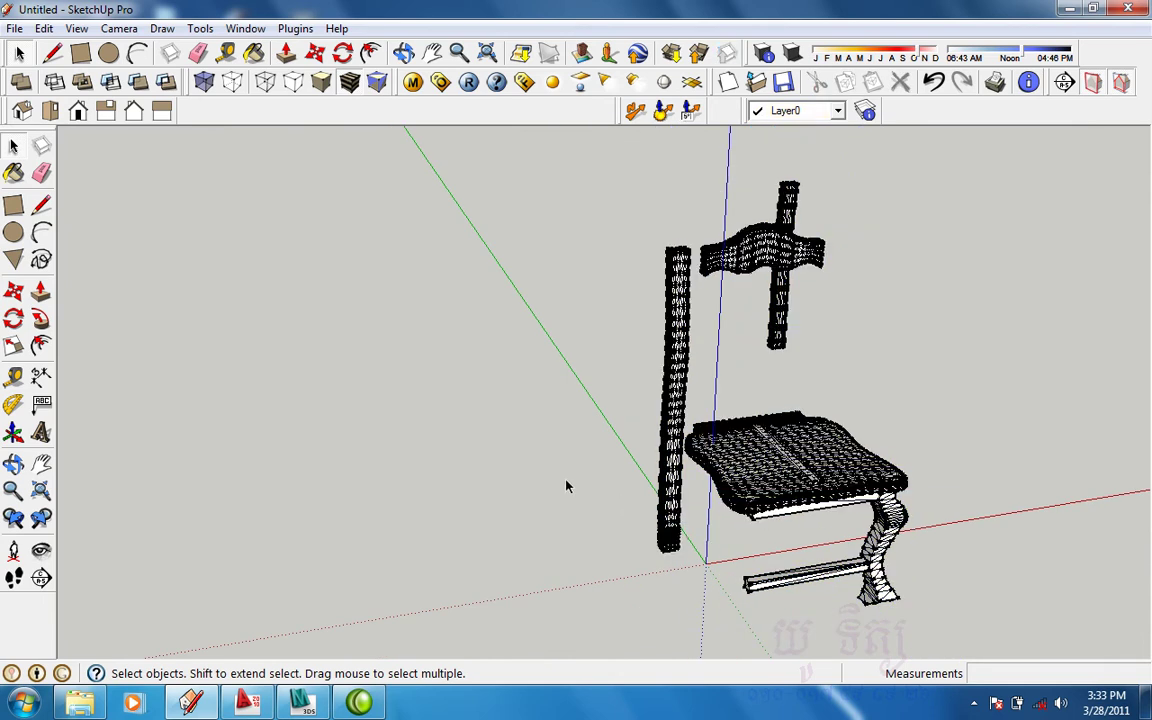
{"action": "middle_click_drag", "start_coordinate": [566, 486], "coordinate": [373, 442]}
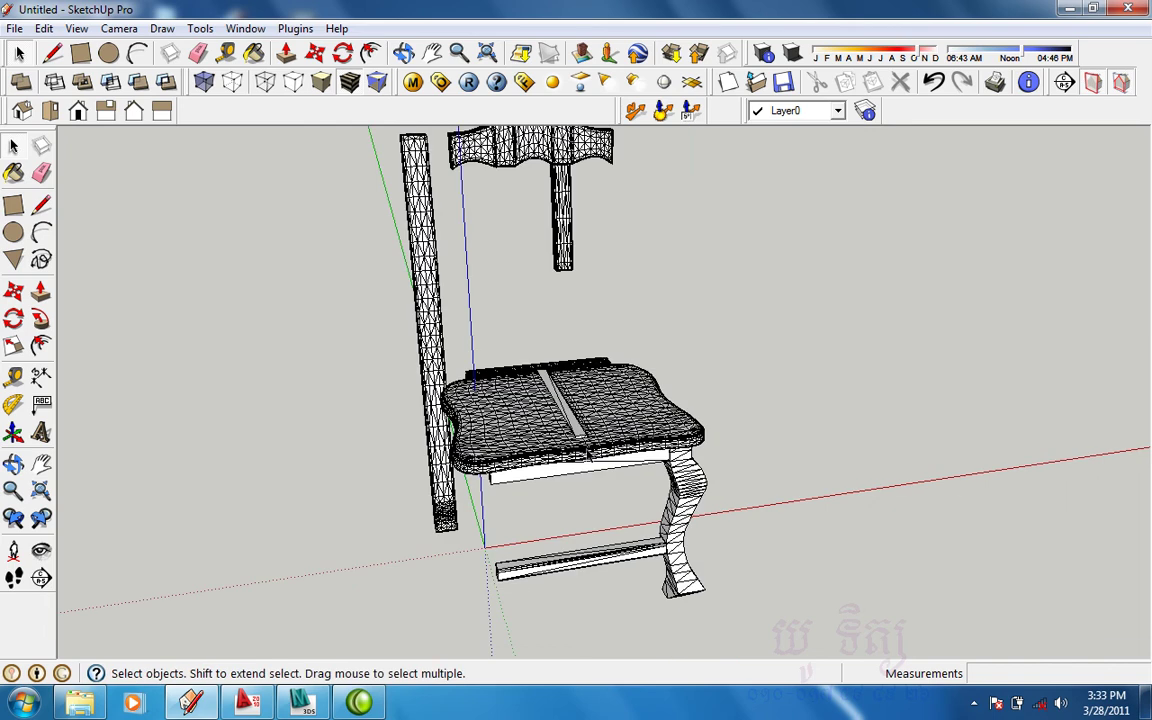
{"action": "scroll", "coordinate": [585, 464], "scroll_direction": "up", "scroll_amount": 2}
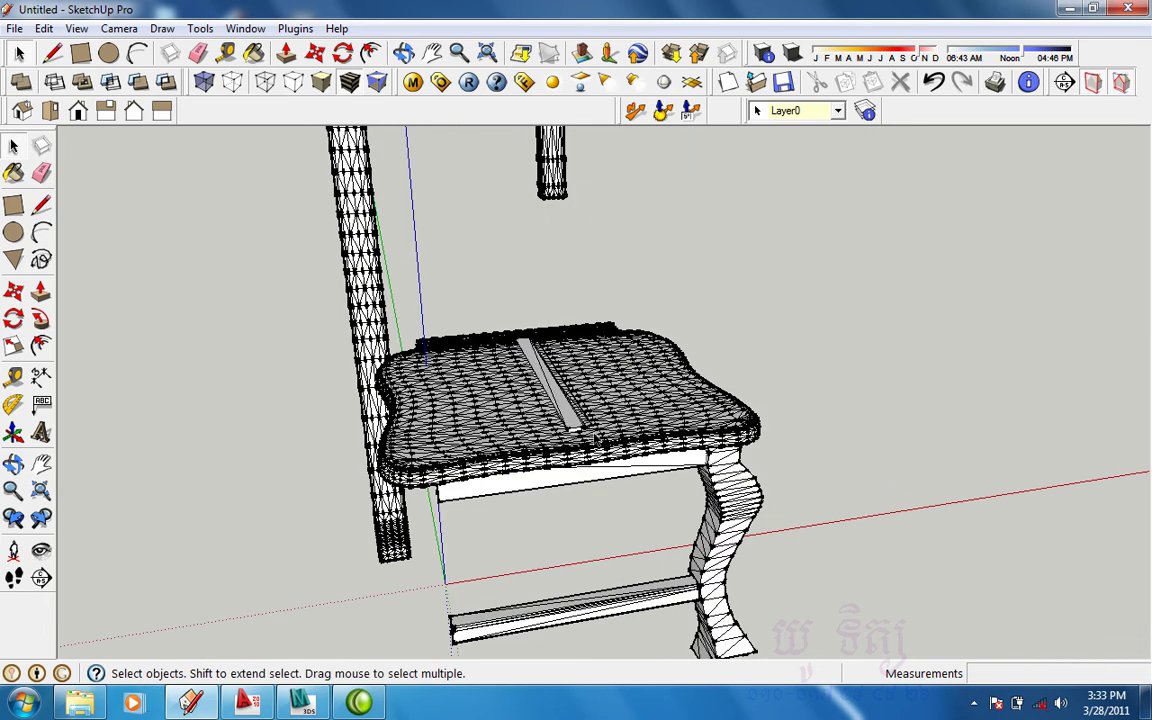
Delete the whole imported chair and switch back to 3ds Max.
{"action": "left_click", "coordinate": [621, 441]}
{"action": "scroll", "coordinate": [621, 441], "scroll_direction": "down", "scroll_amount": 3}
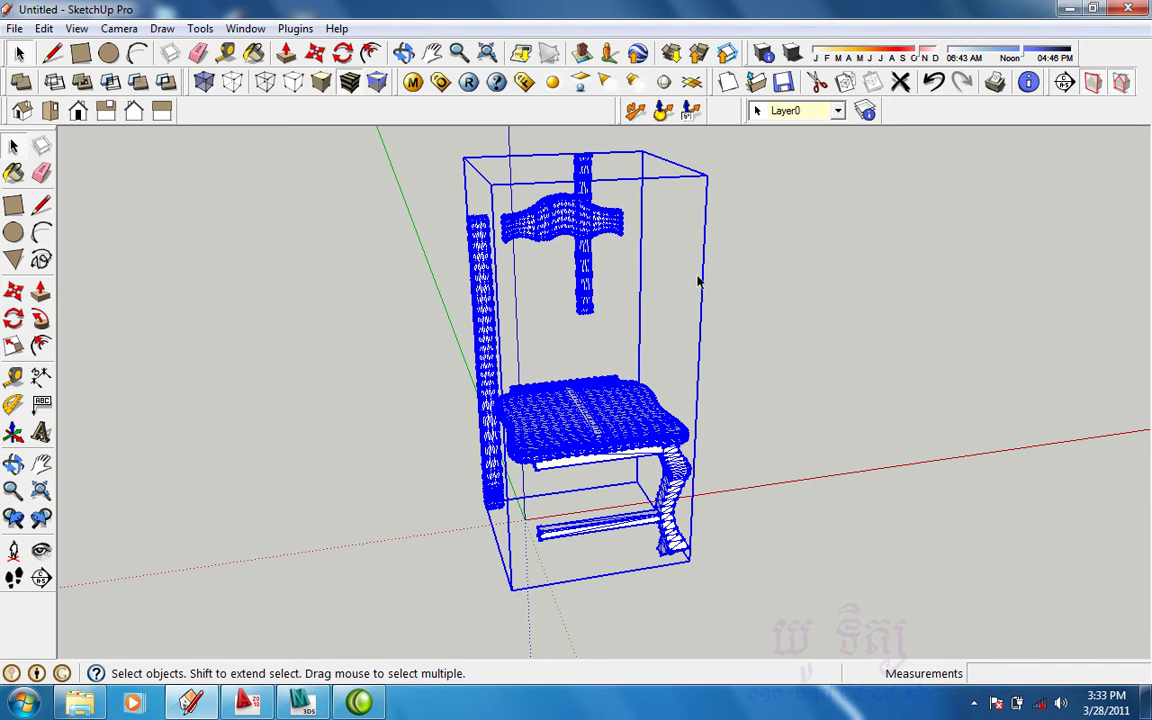
{"action": "key", "text": "Delete"}
{"action": "left_click", "coordinate": [305, 703]}
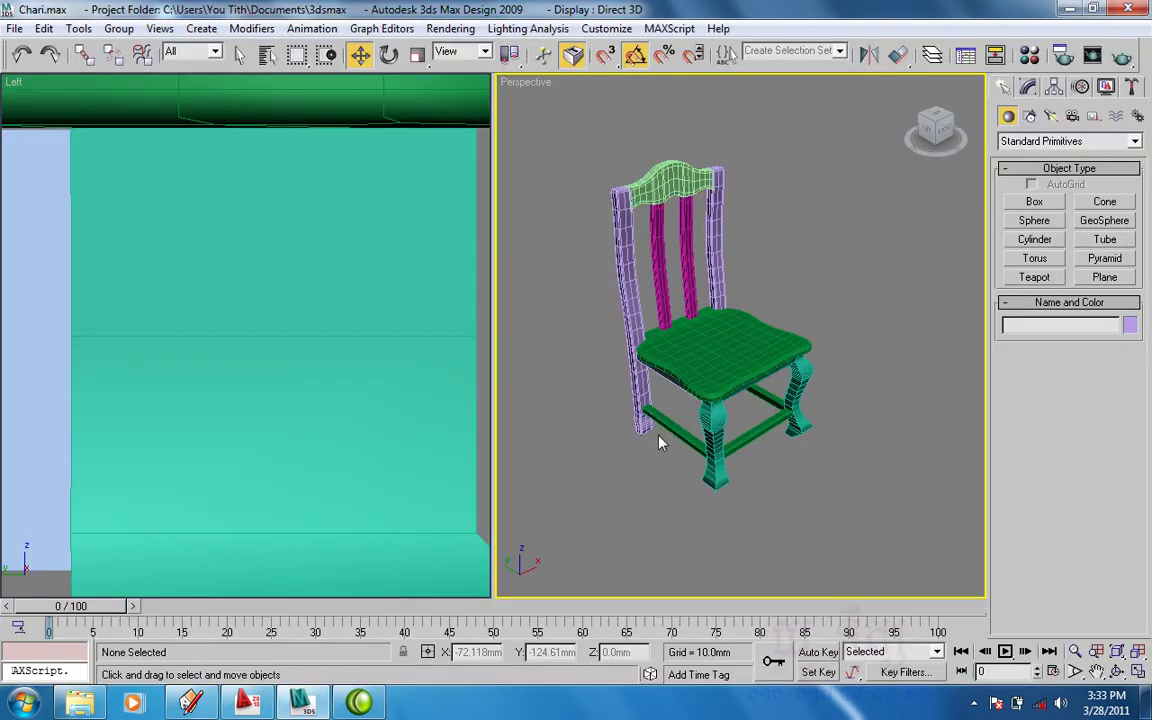
Attach the left back post, top rail, back slats and seat aprons to seat object Box07.
{"action": "left_click", "coordinate": [650, 365]}
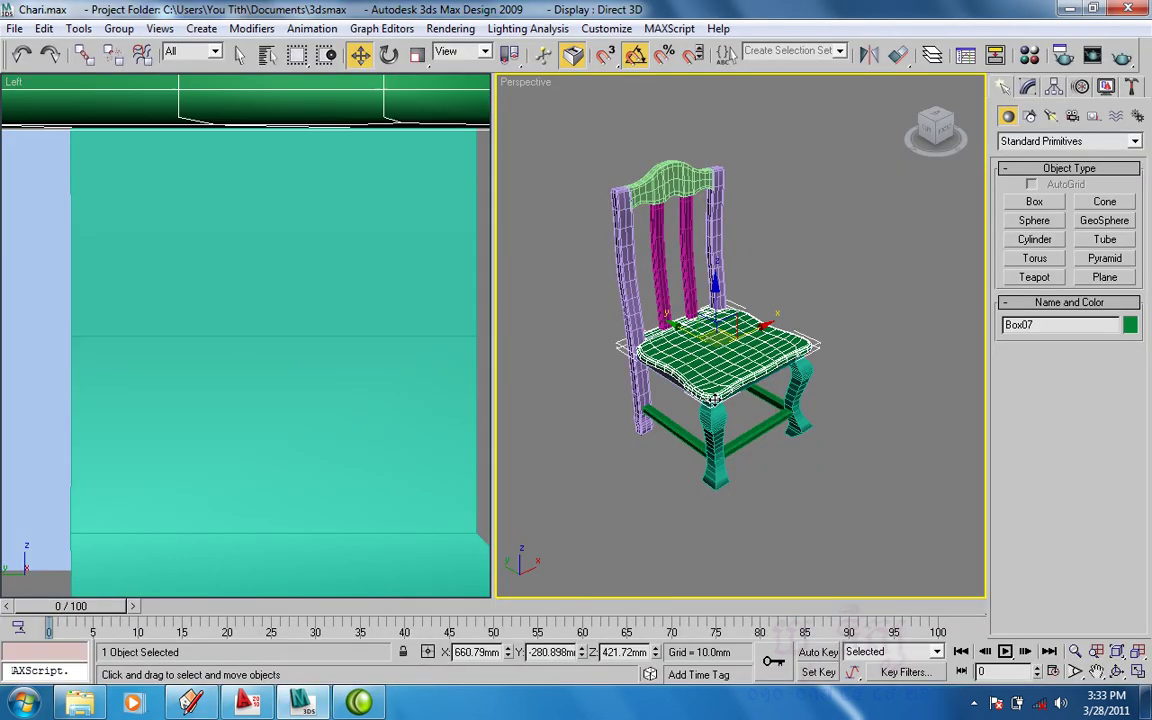
{"action": "right_click", "coordinate": [715, 386]}
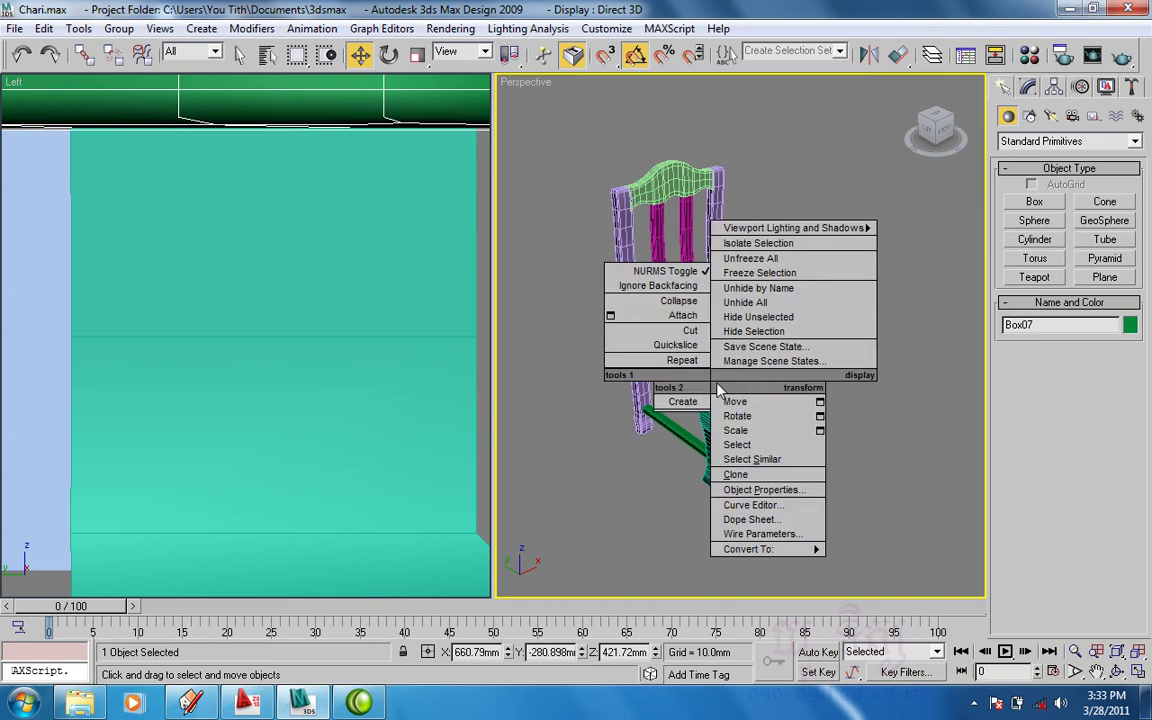
{"action": "left_click", "coordinate": [626, 263]}
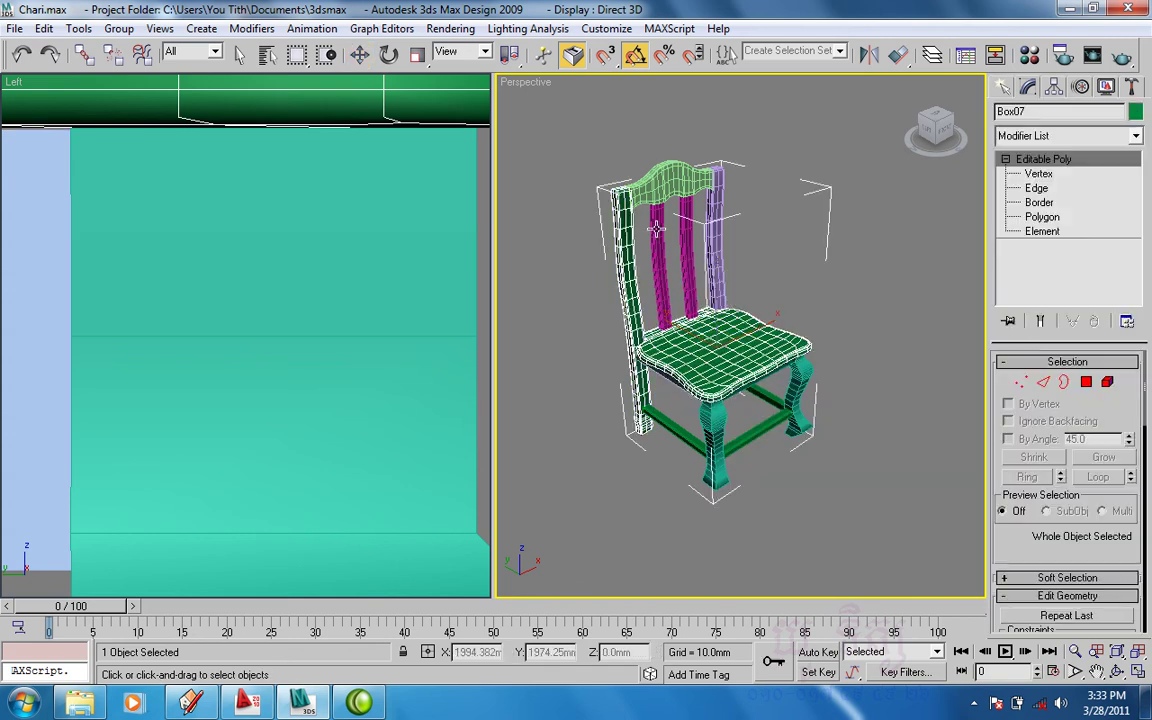
{"action": "left_click", "coordinate": [657, 229]}
{"action": "left_click", "coordinate": [706, 188]}
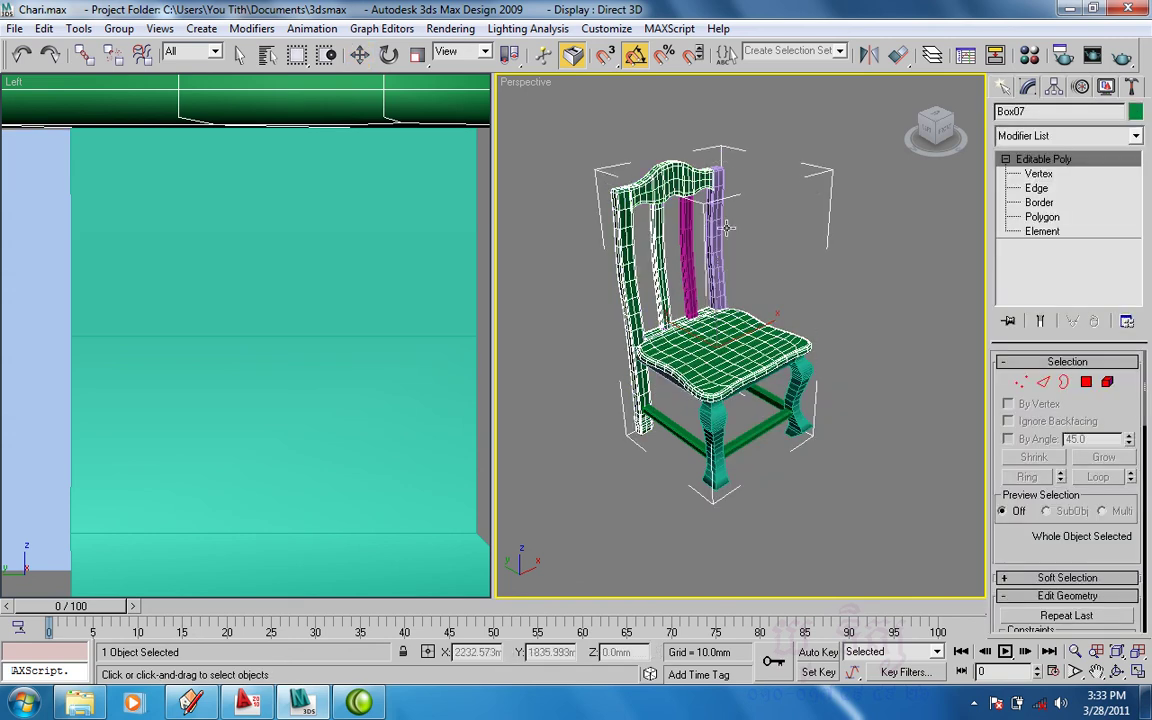
{"action": "left_click", "coordinate": [718, 228]}
{"action": "left_click", "coordinate": [688, 250]}
{"action": "left_click", "coordinate": [770, 393]}
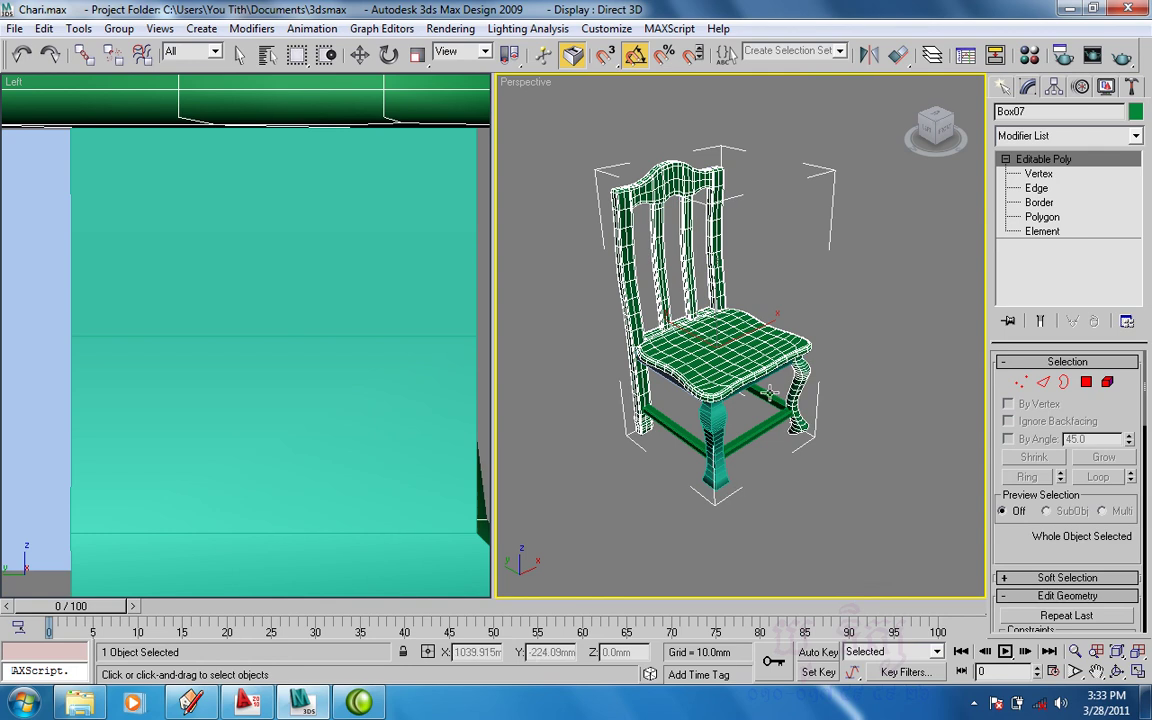
{"action": "left_click", "coordinate": [768, 395]}
Undo the front leg and side stretcher attaches, then scroll to Subdivision Surface settings.
{"action": "left_click", "coordinate": [710, 425]}
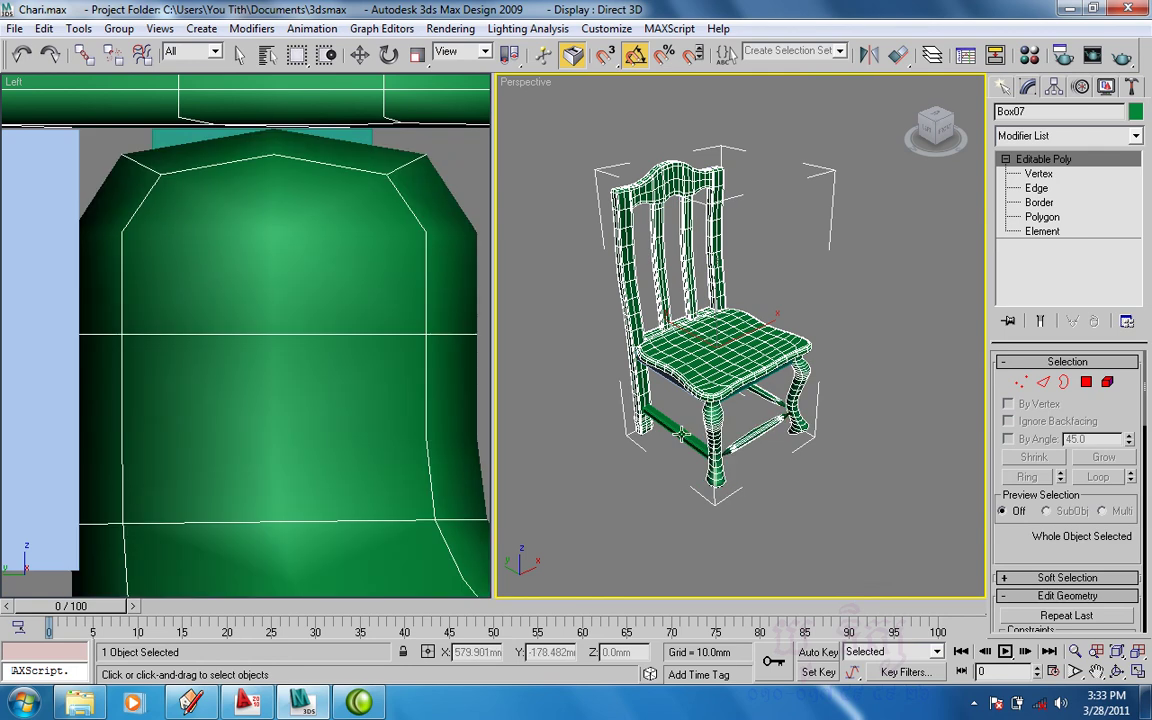
{"action": "middle_click_drag", "start_coordinate": [657, 418], "coordinate": [742, 408]}
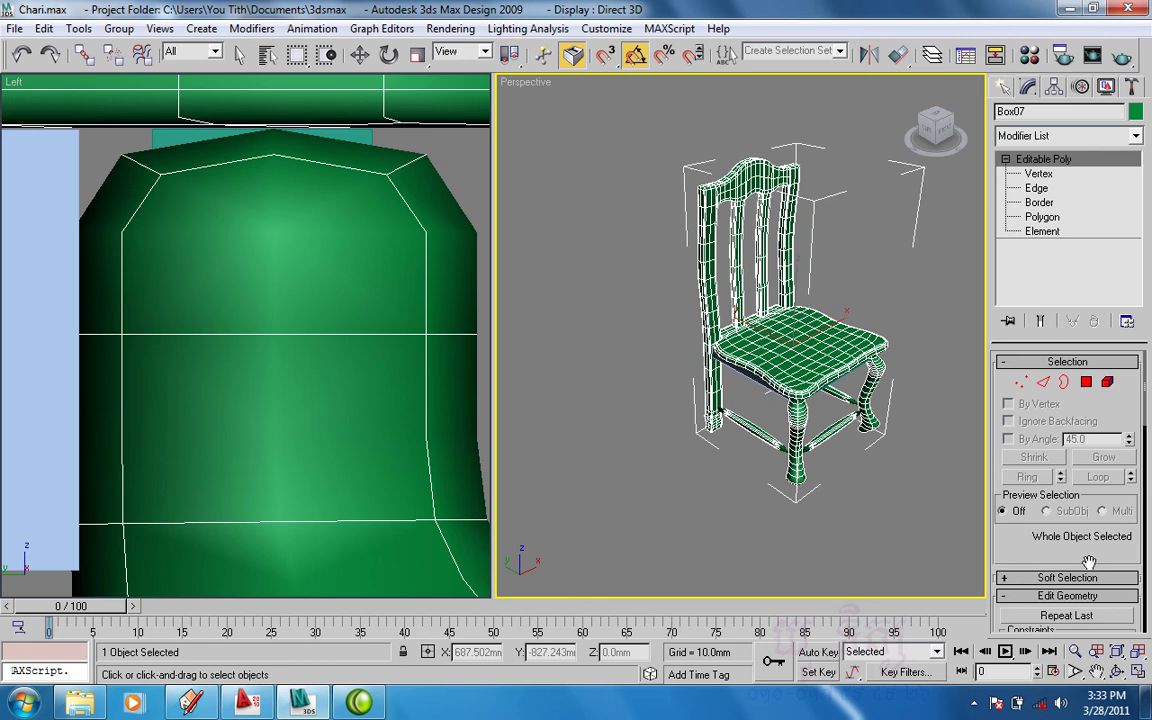
{"action": "key", "text": "ctrl+z"}
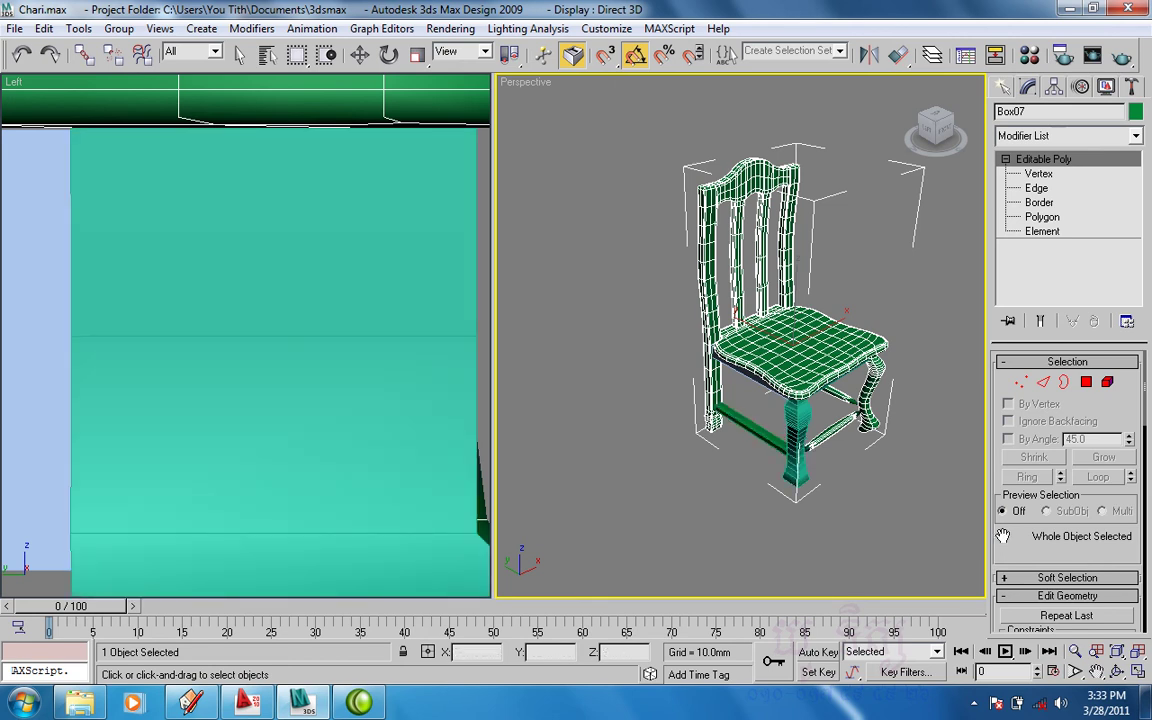
{"action": "key", "text": "ctrl+z"}
{"action": "key", "text": "ctrl+z"}
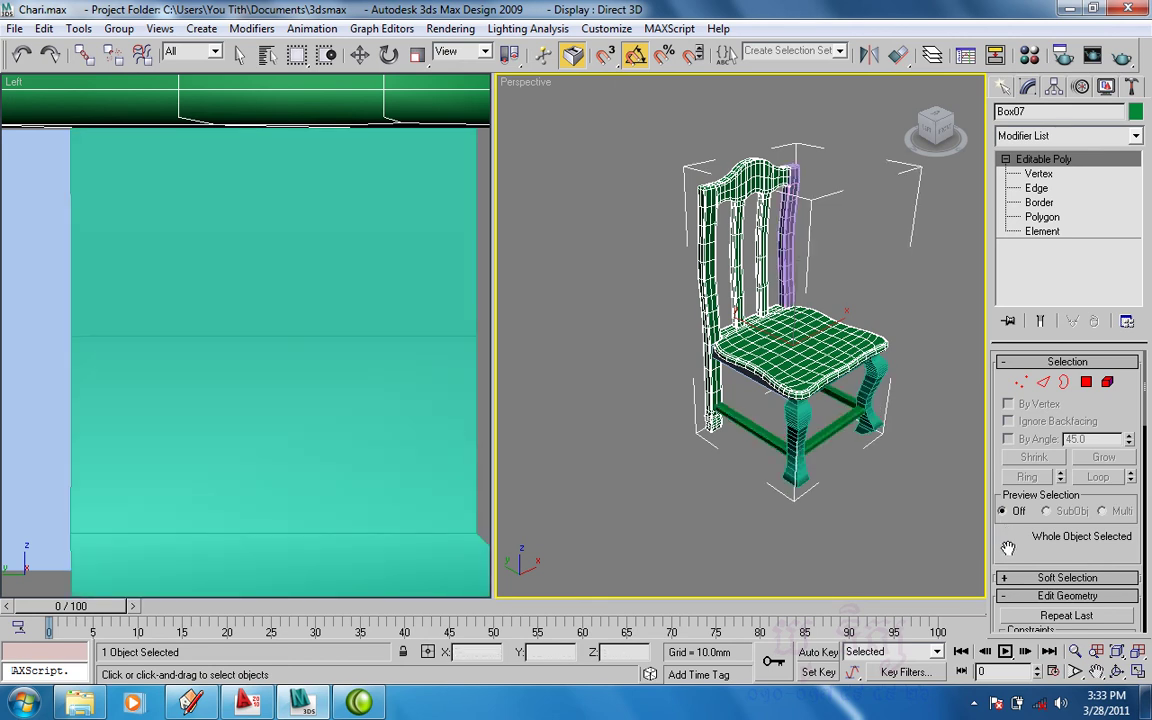
{"action": "scroll", "coordinate": [1010, 545], "scroll_direction": "down", "scroll_amount": 3}
{"action": "scroll", "coordinate": [1018, 532], "scroll_direction": "down", "scroll_amount": 3}
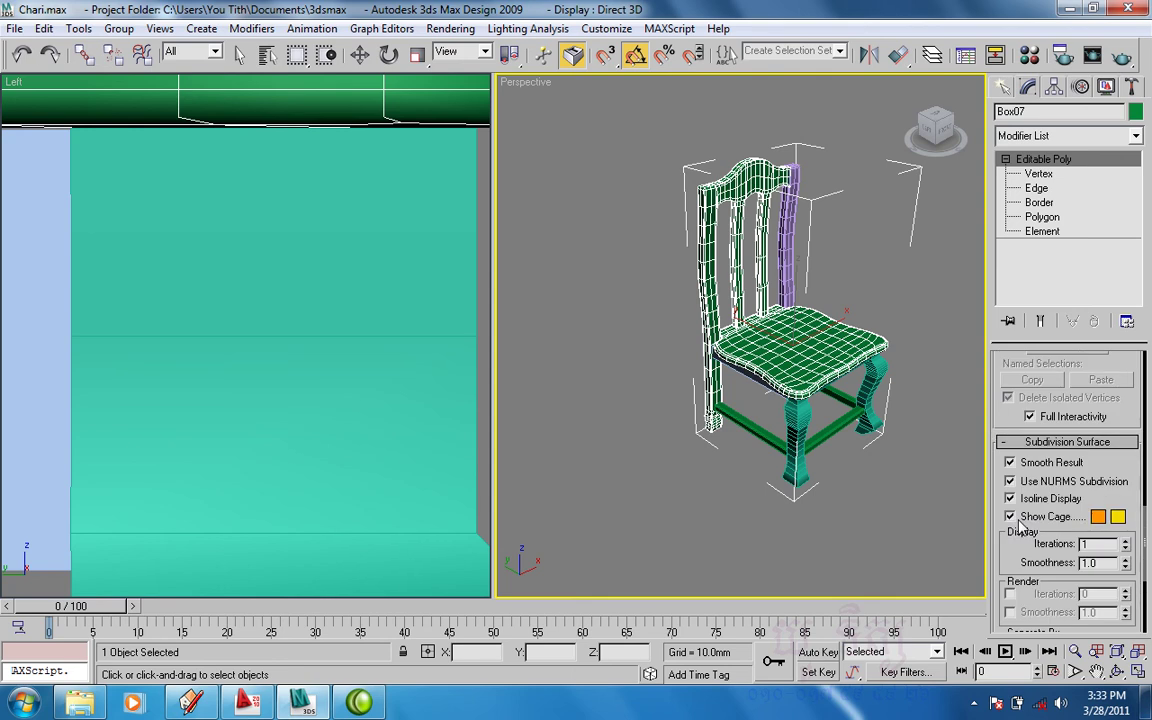
Turn off Use NURMS Subdivision and maximize the Perspective viewport for attaching more parts.
{"action": "left_click", "coordinate": [1009, 481]}
{"action": "middle_click_drag", "start_coordinate": [903, 434], "coordinate": [834, 410], "text": "alt"}
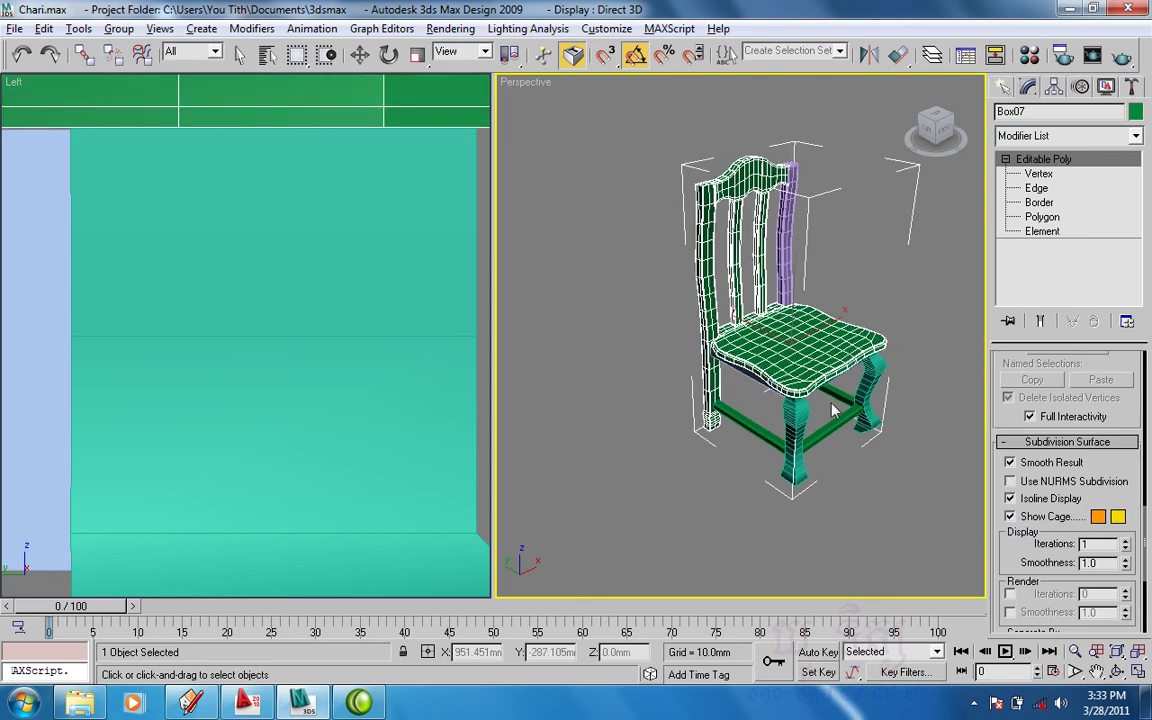
{"action": "key", "text": "alt+w"}
{"action": "scroll", "coordinate": [674, 399], "scroll_direction": "up", "scroll_amount": 5}
{"action": "key", "text": "w"}
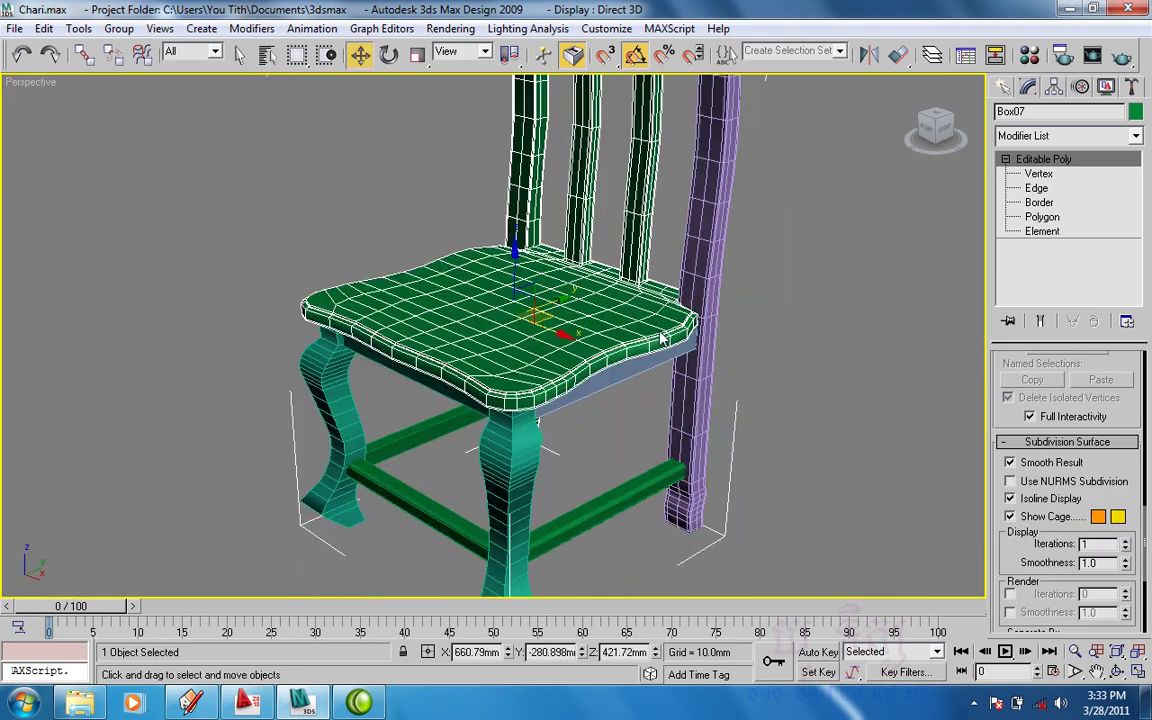
{"action": "right_click", "coordinate": [657, 329]}
{"action": "left_click", "coordinate": [632, 188]}
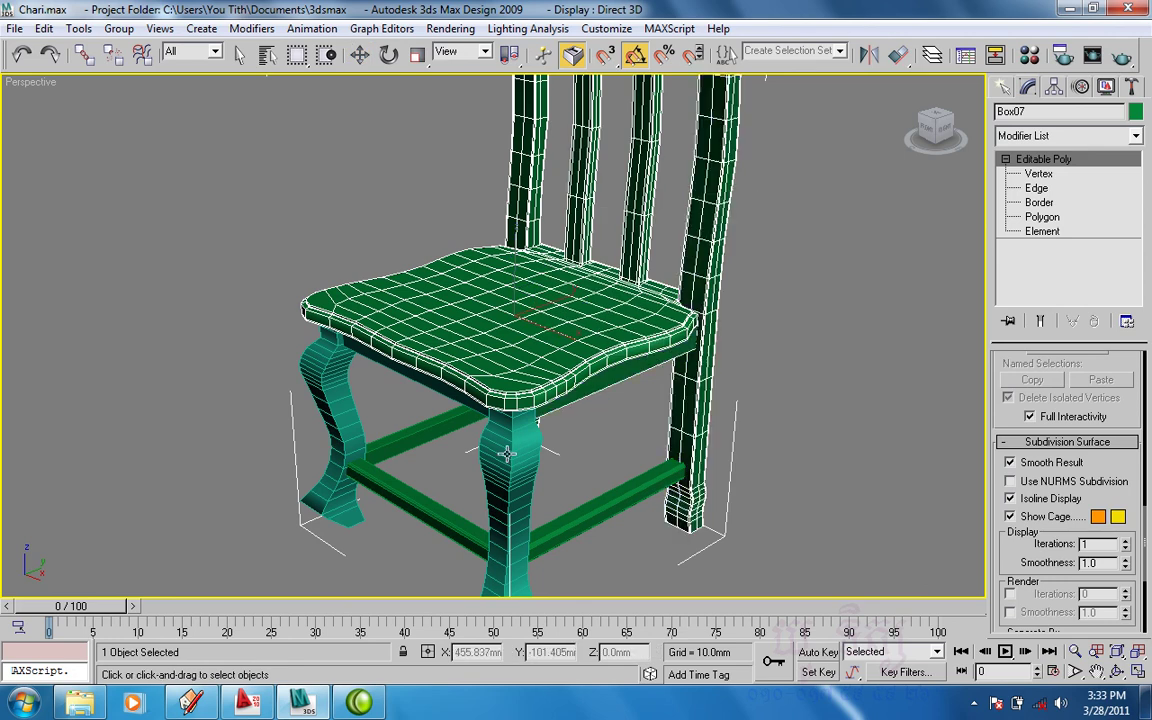
Attach the remaining legs, back post and stretchers to Box07, making the chair one object.
{"action": "middle_click_drag", "start_coordinate": [352, 413], "coordinate": [512, 336], "text": "alt"}
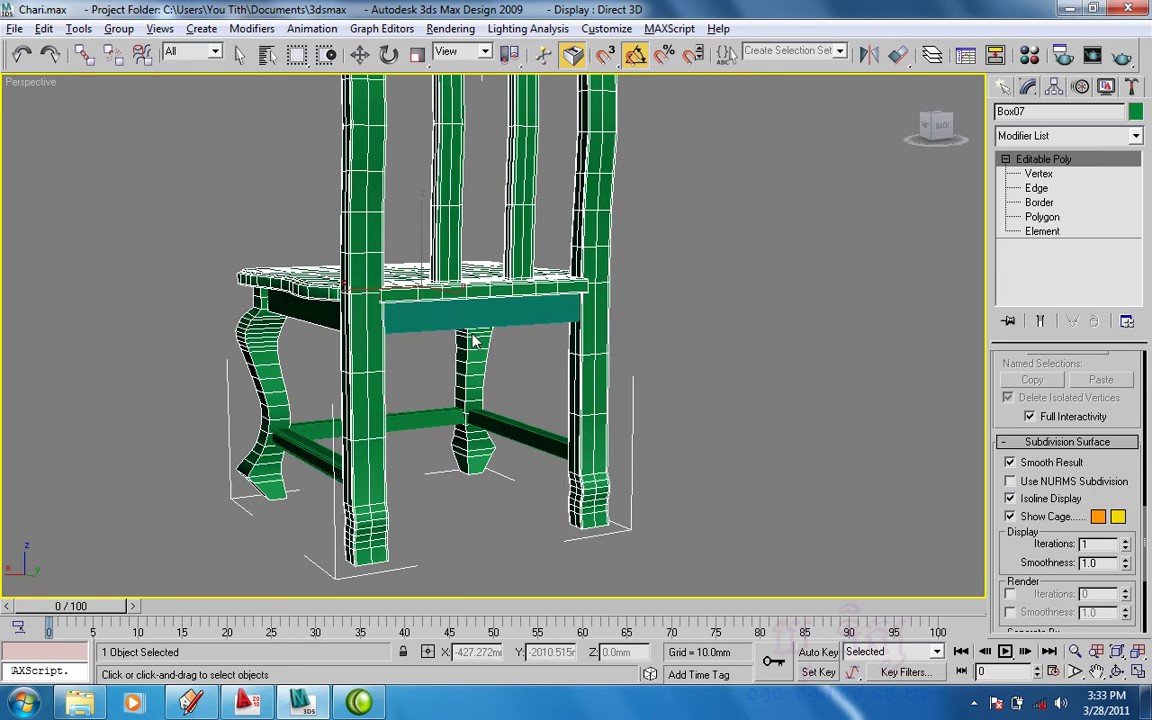
{"action": "key", "text": "shift+z"}
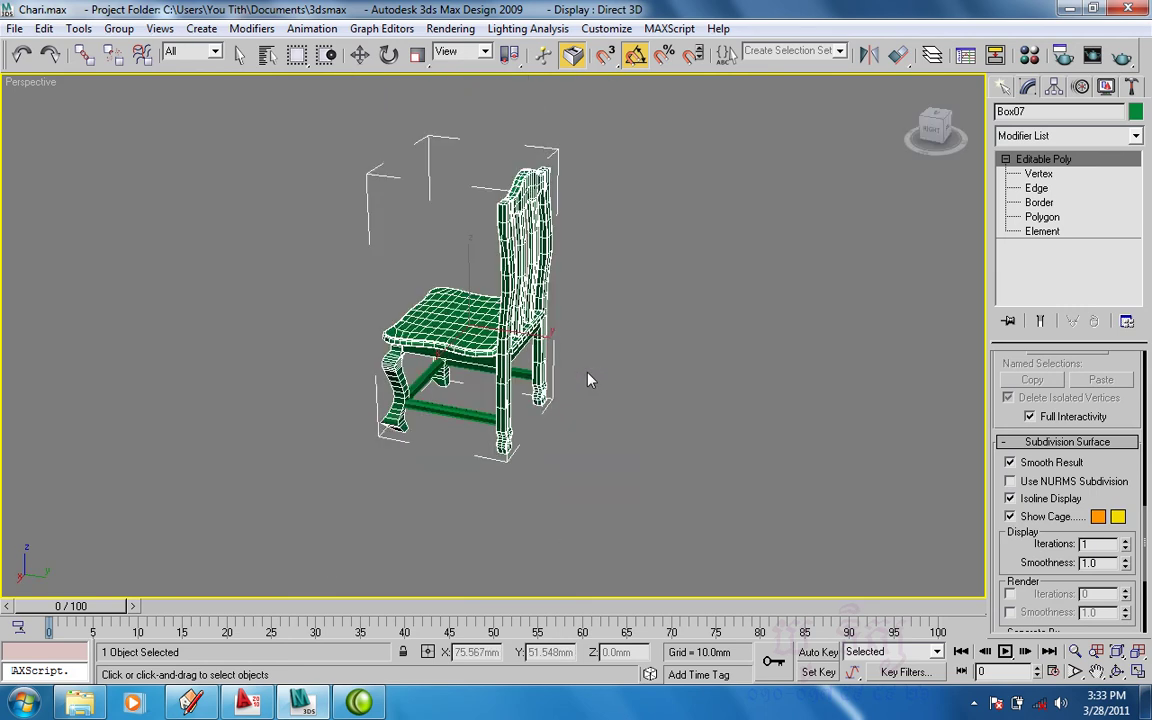
{"action": "key", "text": "shift+z"}
{"action": "key", "text": "w"}
{"action": "scroll", "coordinate": [538, 318], "scroll_direction": "up", "scroll_amount": 5}
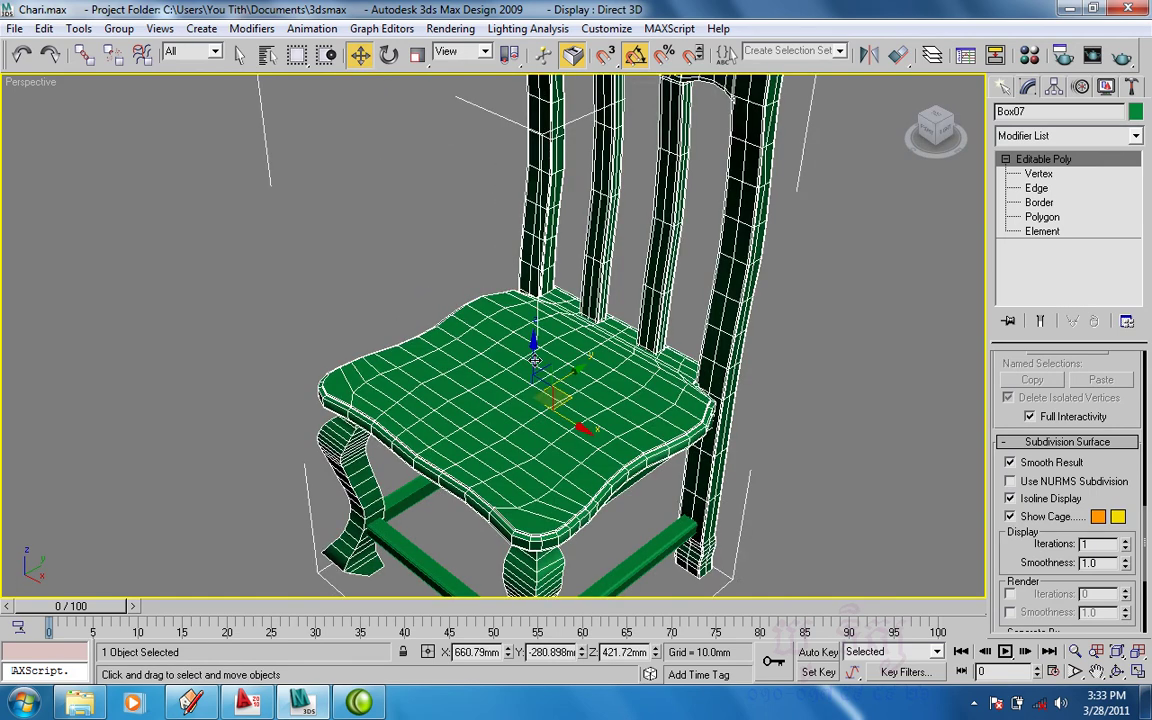
{"action": "scroll", "coordinate": [535, 266], "scroll_direction": "down", "scroll_amount": 1}
{"action": "middle_click_drag", "start_coordinate": [535, 268], "coordinate": [625, 345], "text": "alt"}
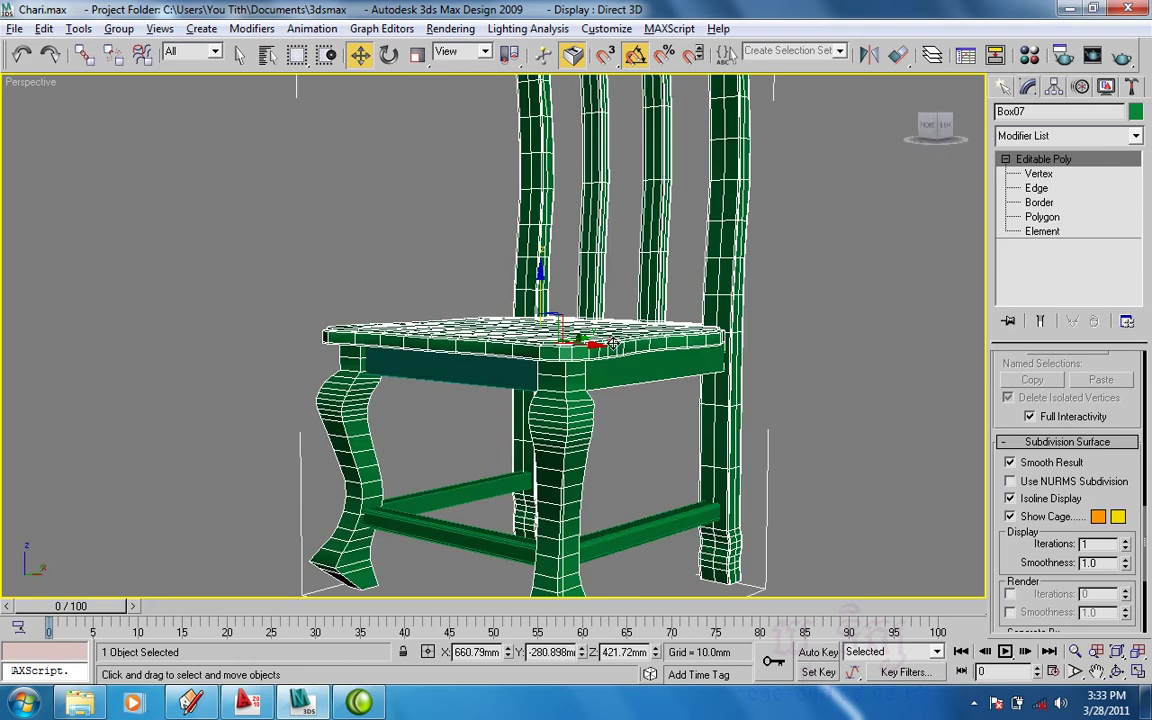
{"action": "right_click", "coordinate": [627, 346]}
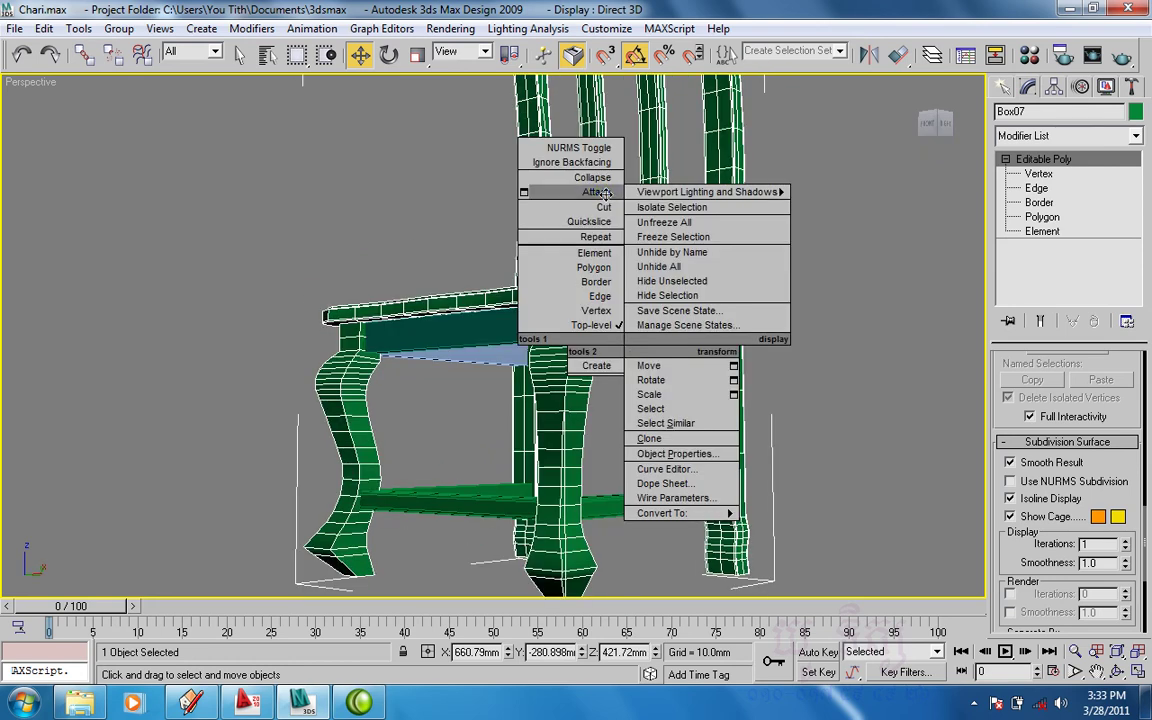
{"action": "left_click", "coordinate": [650, 408]}
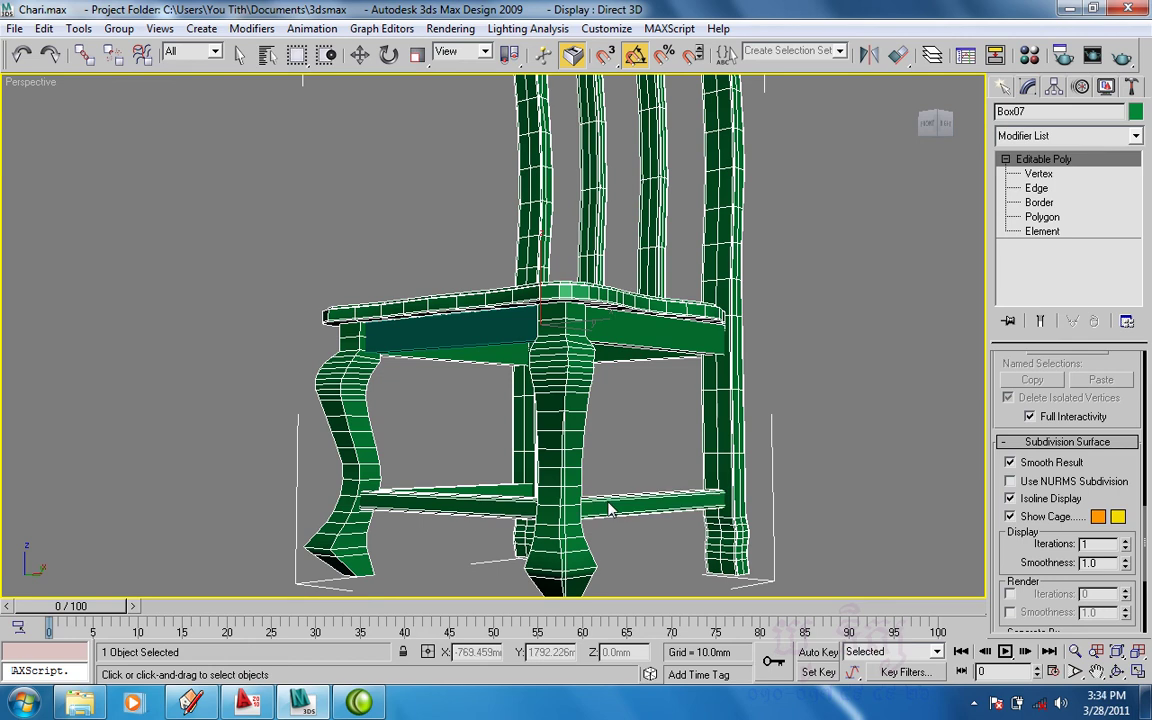
{"action": "middle_click_drag", "start_coordinate": [632, 498], "coordinate": [463, 360], "text": "alt"}
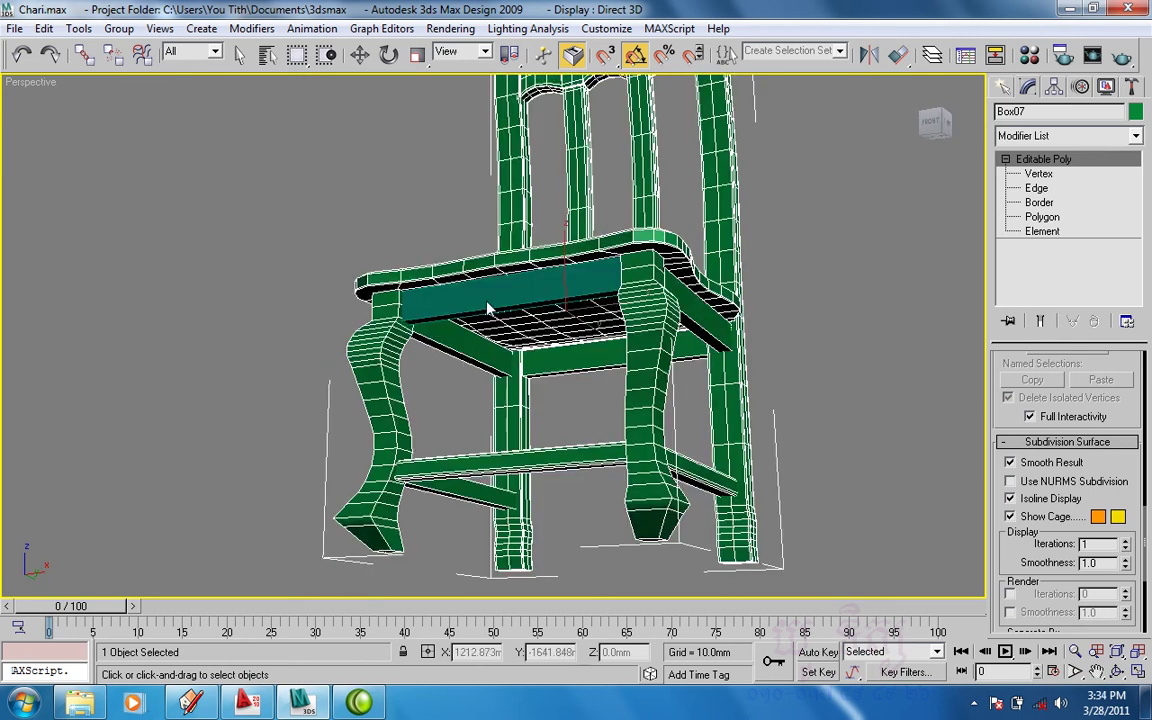
{"action": "key", "text": "w"}
{"action": "mouse_move", "coordinate": [575, 268]}
{"action": "middle_mouse_down"}
{"action": "mouse_move", "coordinate": [581, 242]}
{"action": "mouse_move", "coordinate": [560, 300]}
{"action": "middle_mouse_up"}
{"action": "scroll", "coordinate": [555, 437], "scroll_direction": "down", "scroll_amount": 5}
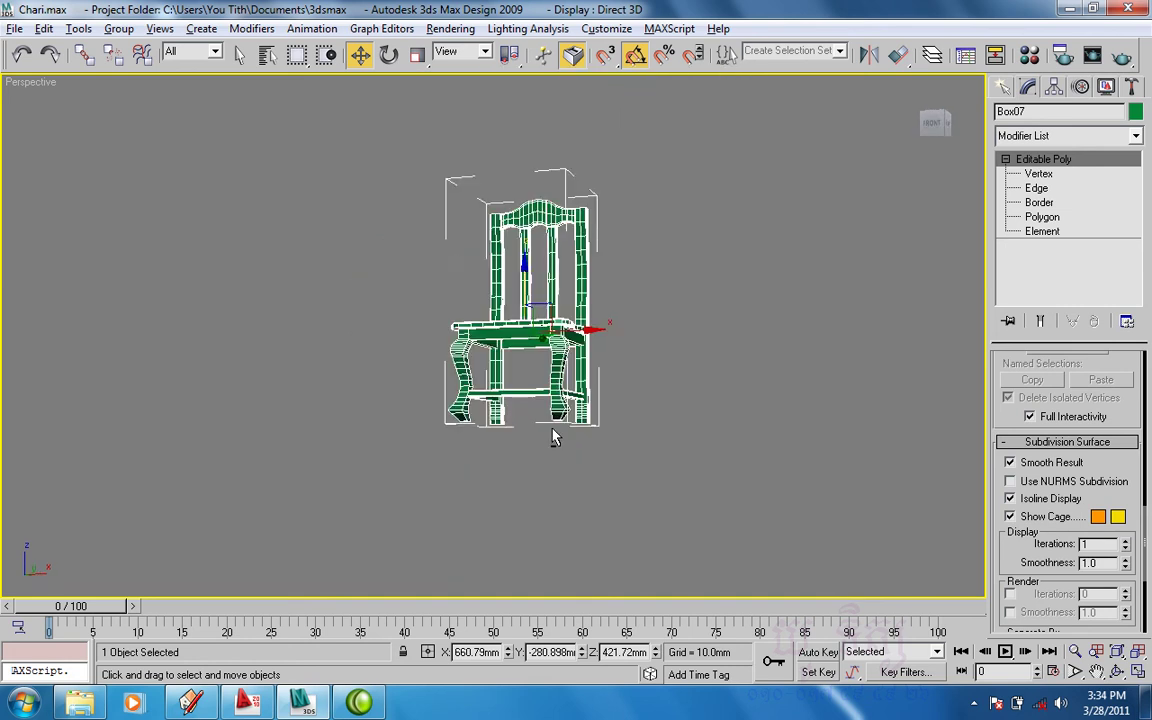
{"action": "middle_click_drag", "start_coordinate": [555, 437], "coordinate": [555, 460], "text": "alt"}
Export the 3ds Max chair scene as 3D Studio (*.3DS) file '4' in s-3-a, accepting default options.
{"action": "left_click", "coordinate": [15, 28]}
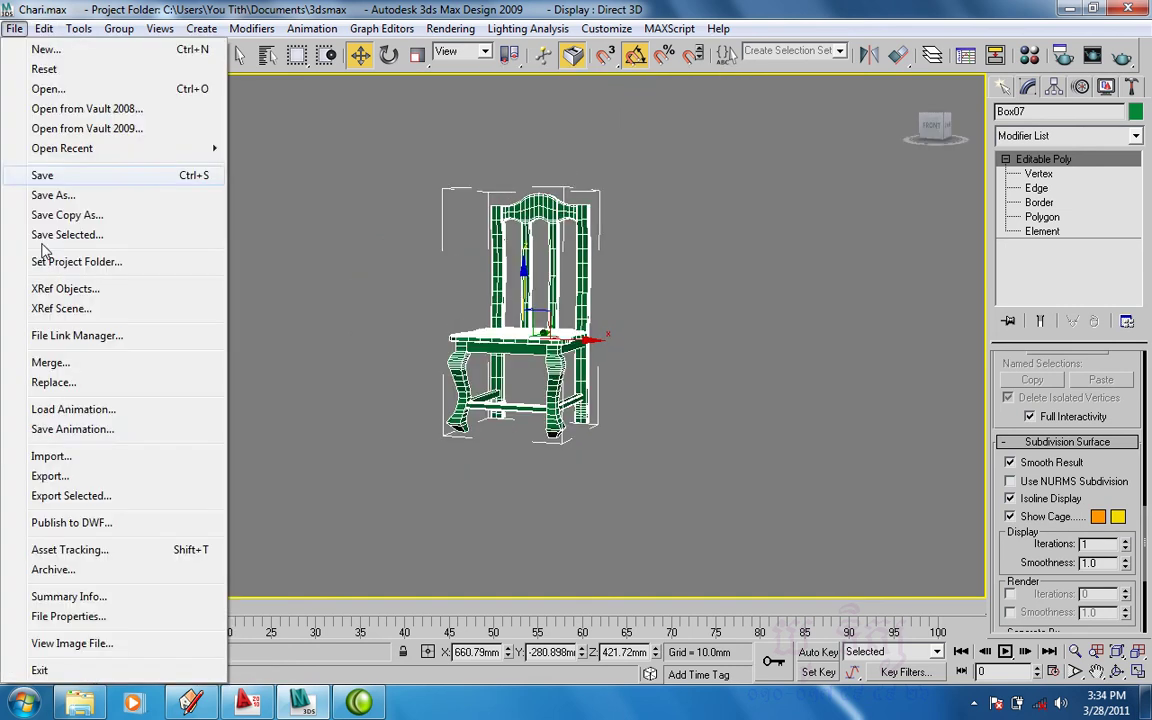
{"action": "left_click", "coordinate": [103, 476]}
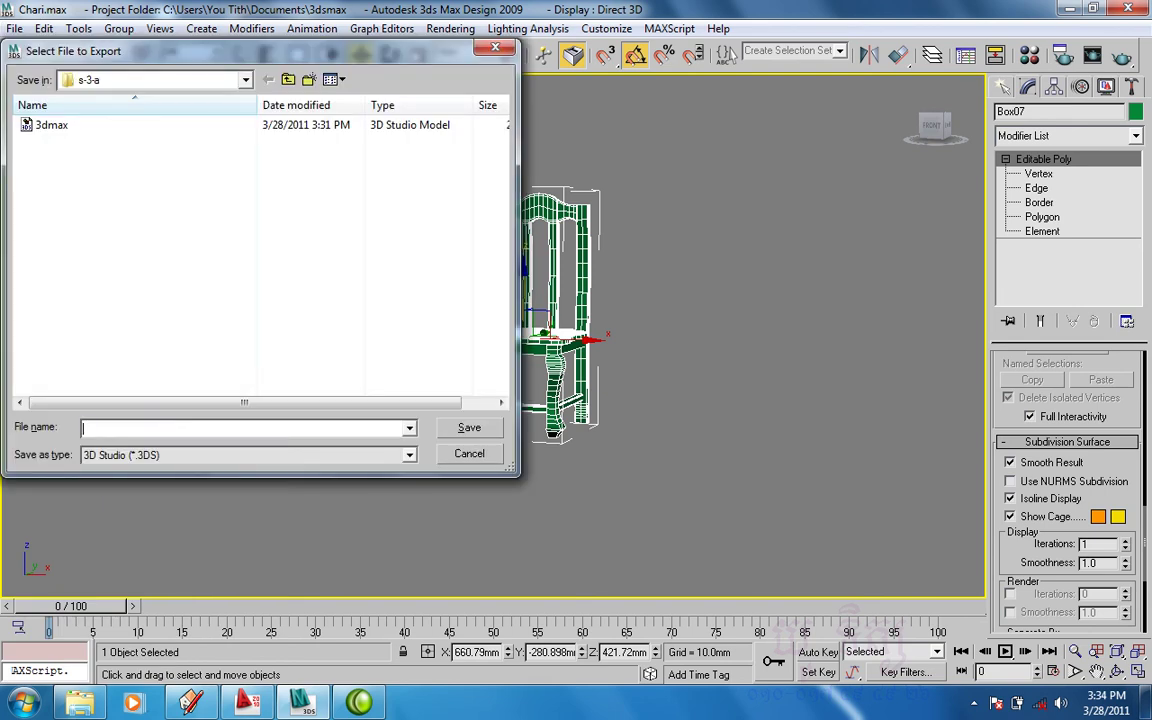
{"action": "type", "text": "4"}
{"action": "left_click", "coordinate": [466, 428]}
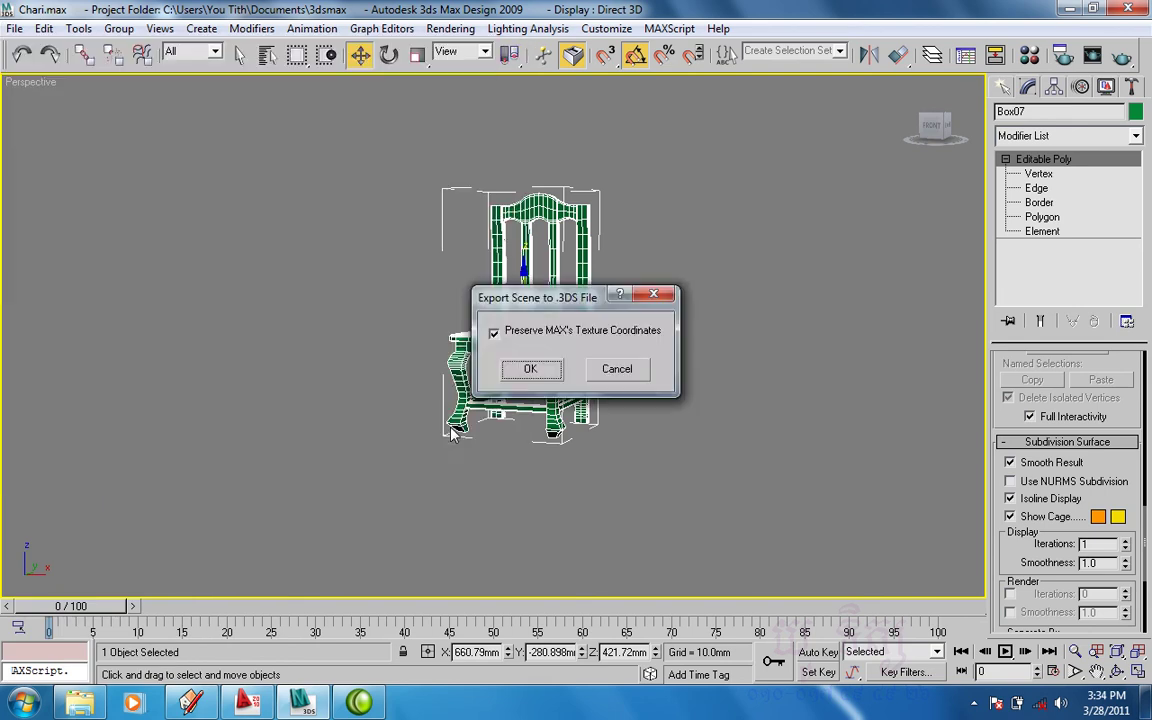
{"action": "left_click", "coordinate": [527, 372]}
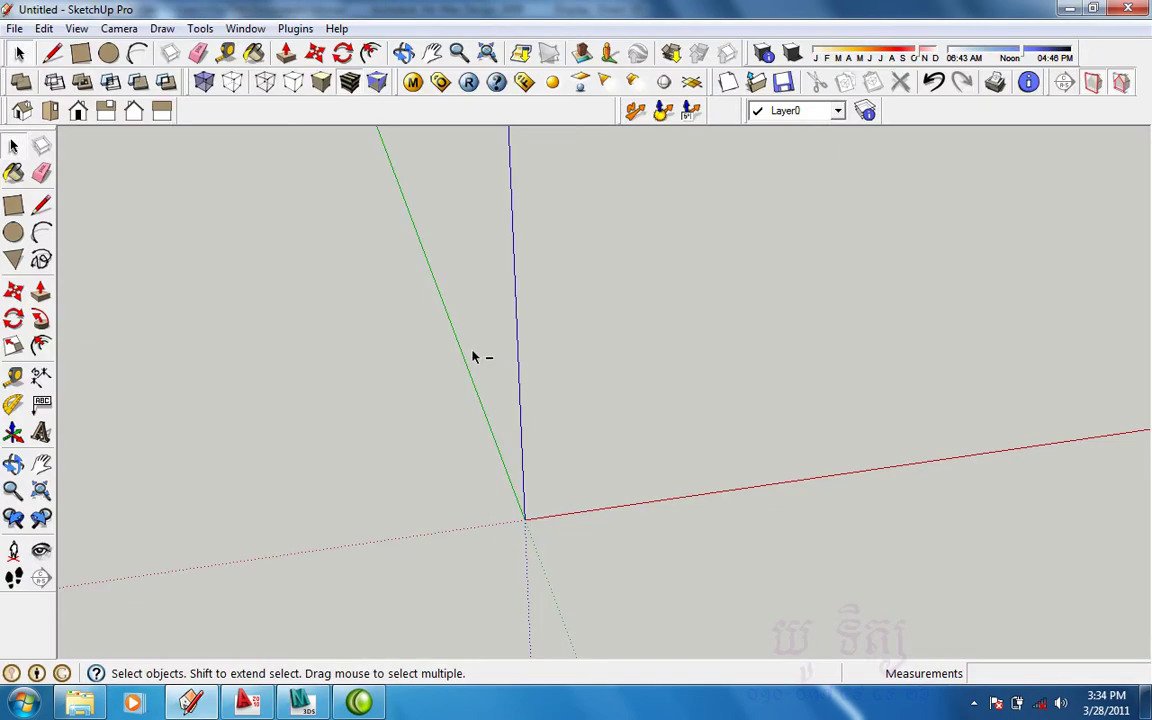
Import 3DS file 4 with Merge coplanar faces turned on and place the chair in the model.
{"action": "key", "text": "shift+z"}
{"action": "left_click", "coordinate": [15, 28]}
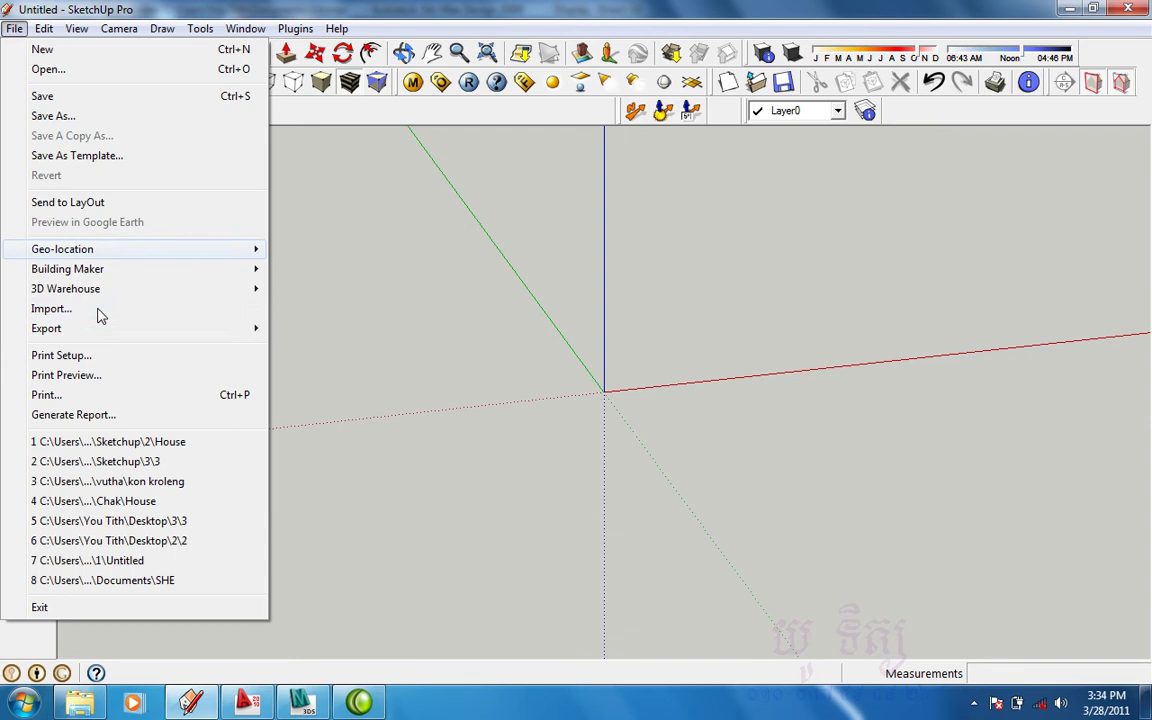
{"action": "left_click", "coordinate": [52, 309]}
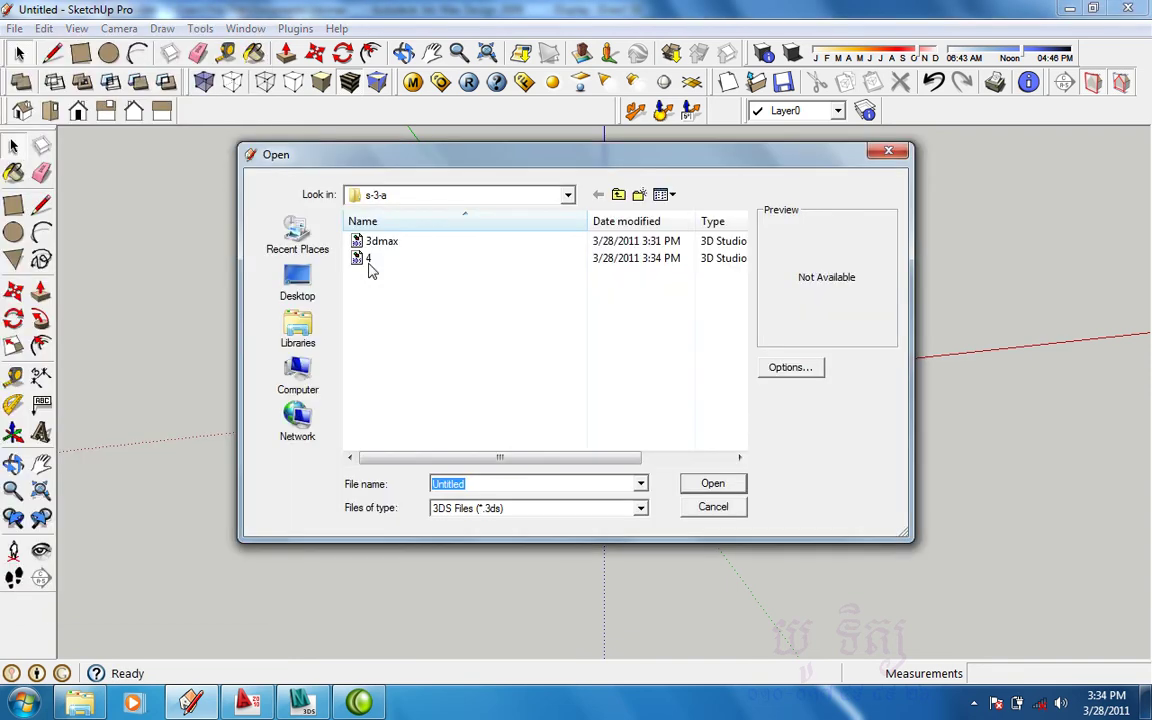
{"action": "left_click", "coordinate": [368, 259]}
{"action": "left_click", "coordinate": [790, 368]}
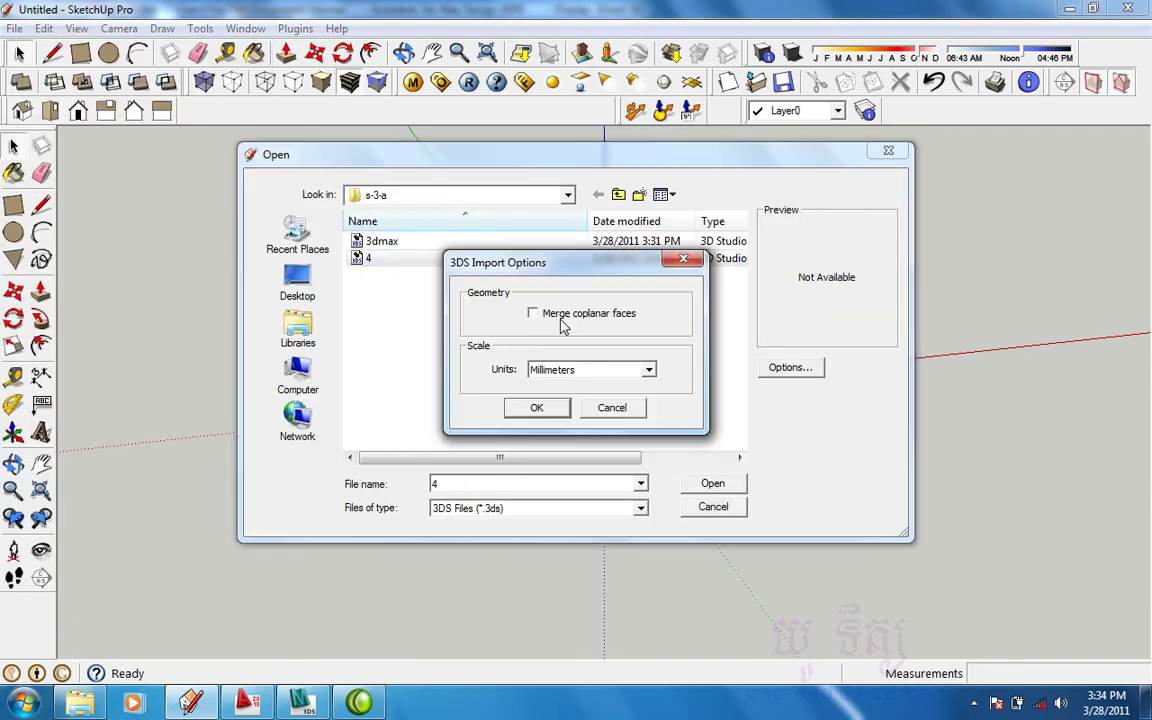
{"action": "left_click", "coordinate": [561, 318]}
{"action": "left_click", "coordinate": [536, 410]}
{"action": "left_click", "coordinate": [714, 484]}
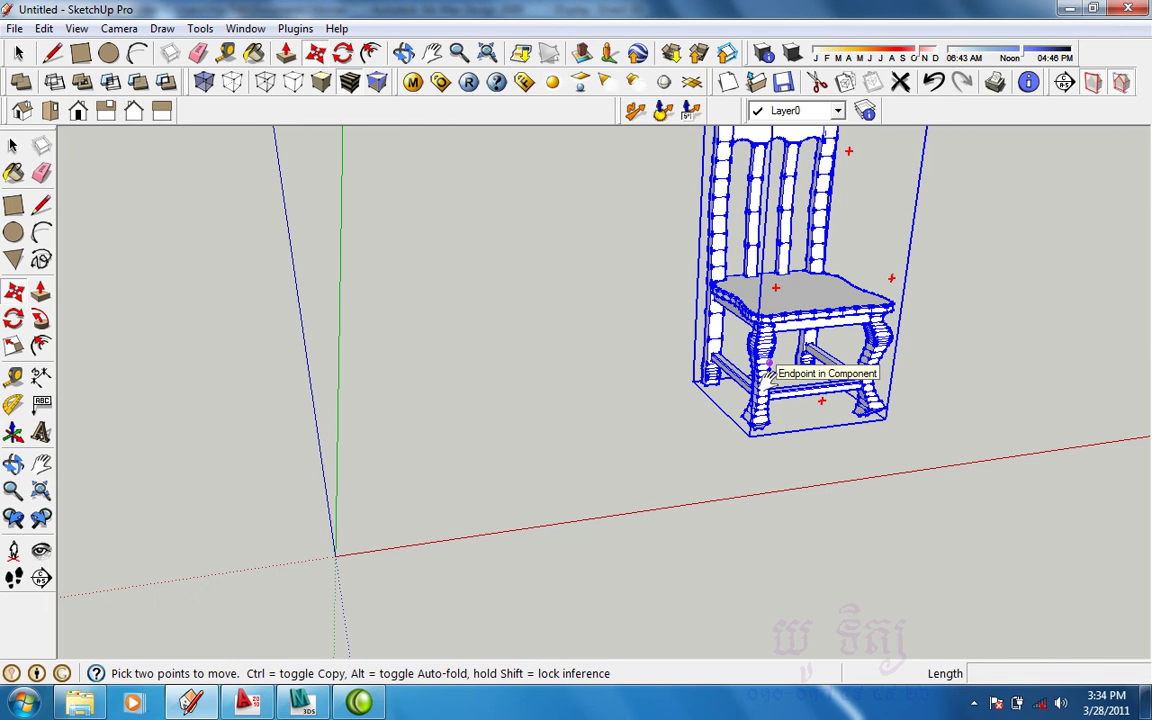
{"action": "left_click", "coordinate": [694, 355]}
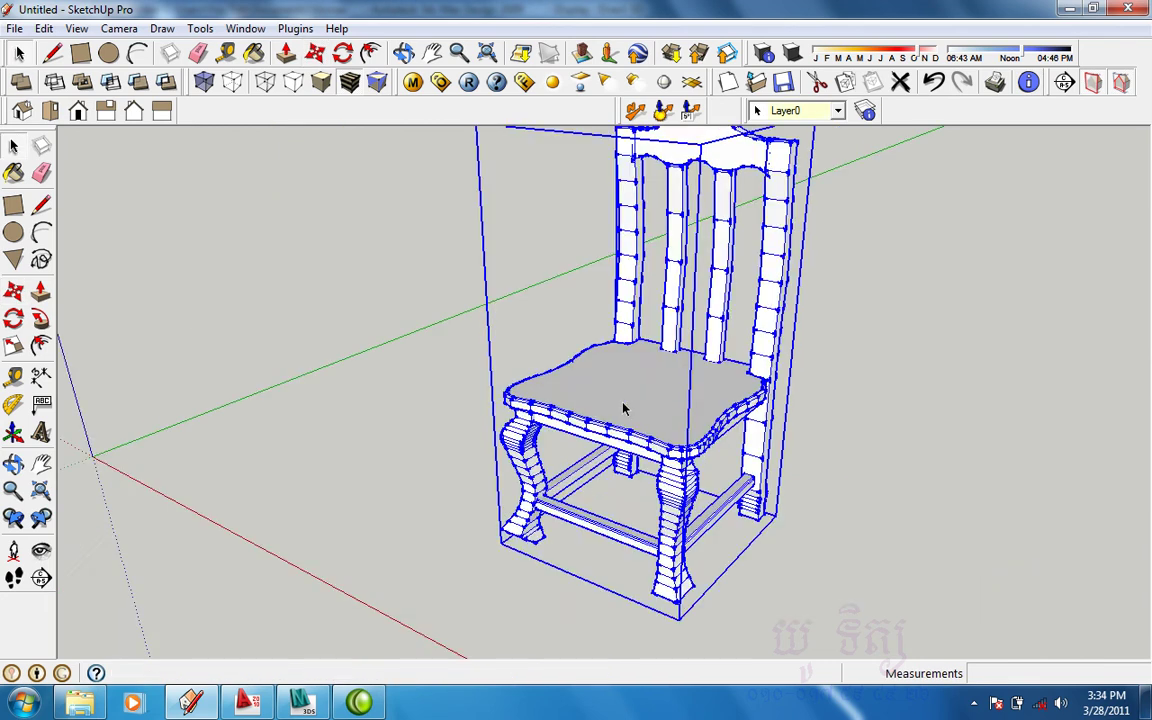
Move the chair so its bottom corner sits on the model origin, then bring 3ds Max forward.
{"action": "scroll", "coordinate": [622, 408], "scroll_direction": "down", "scroll_amount": 2}
{"action": "key", "text": "m"}
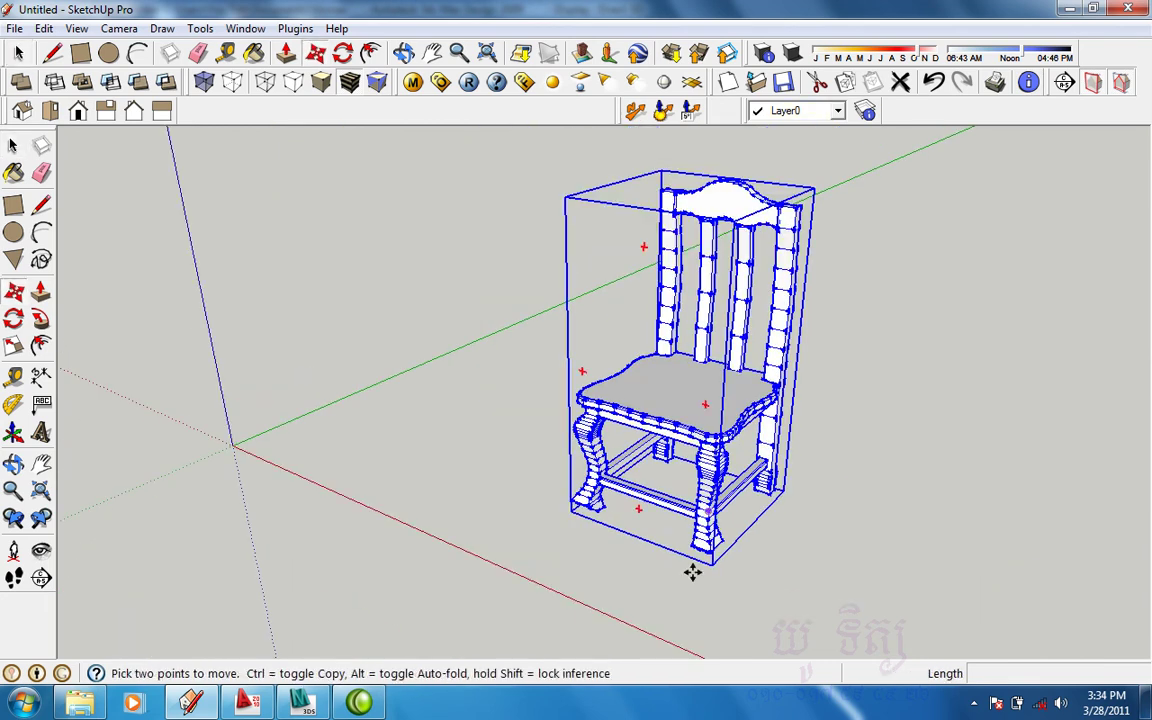
{"action": "left_click", "coordinate": [777, 493]}
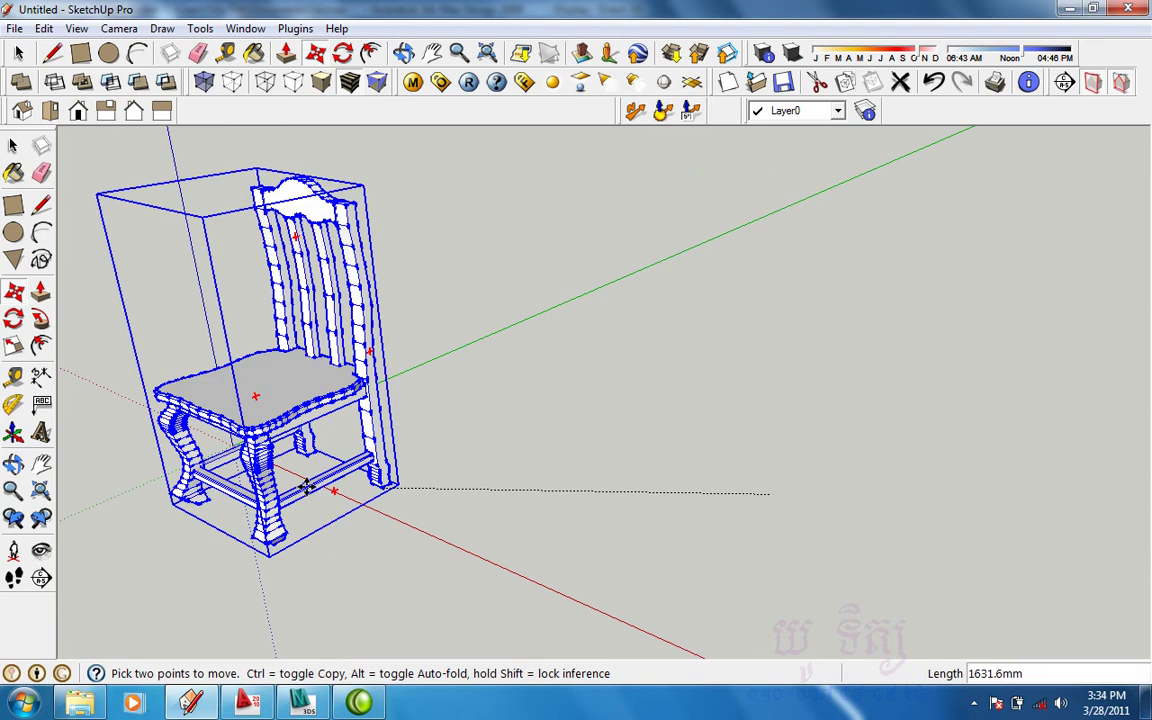
{"action": "left_click", "coordinate": [322, 438]}
{"action": "key", "text": "space"}
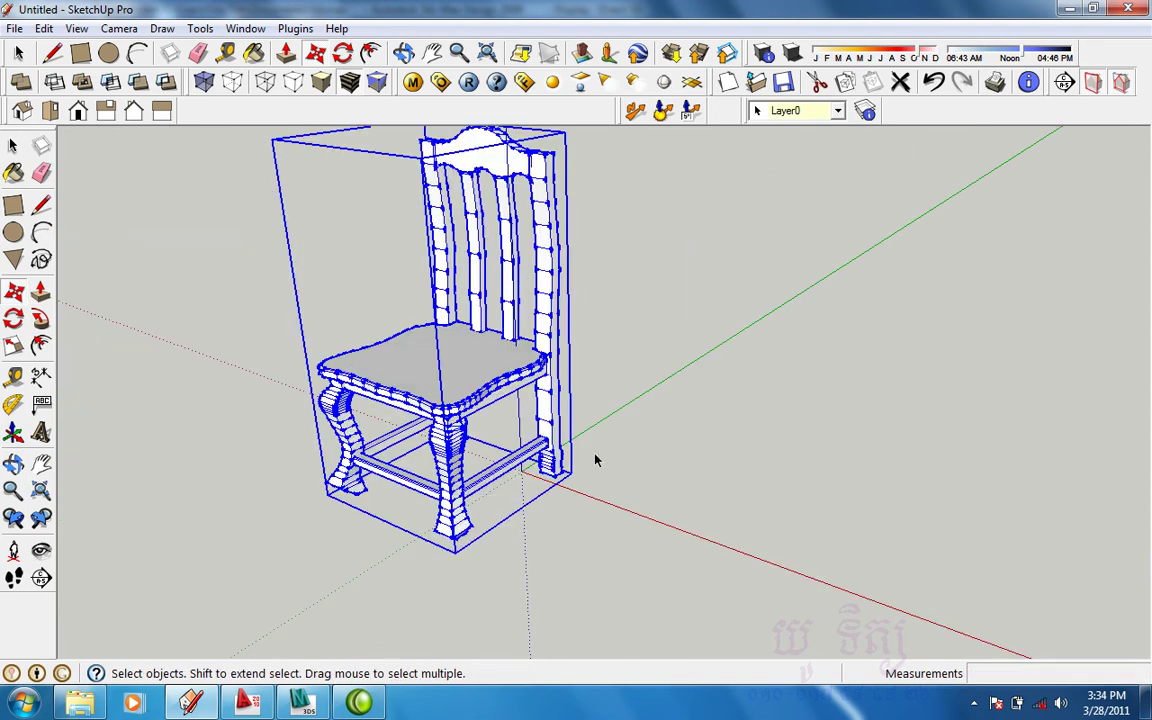
{"action": "mouse_move", "coordinate": [595, 460]}
{"action": "middle_mouse_down"}
{"action": "mouse_move", "coordinate": [784, 453]}
{"action": "mouse_move", "coordinate": [690, 470]}
{"action": "middle_mouse_up"}
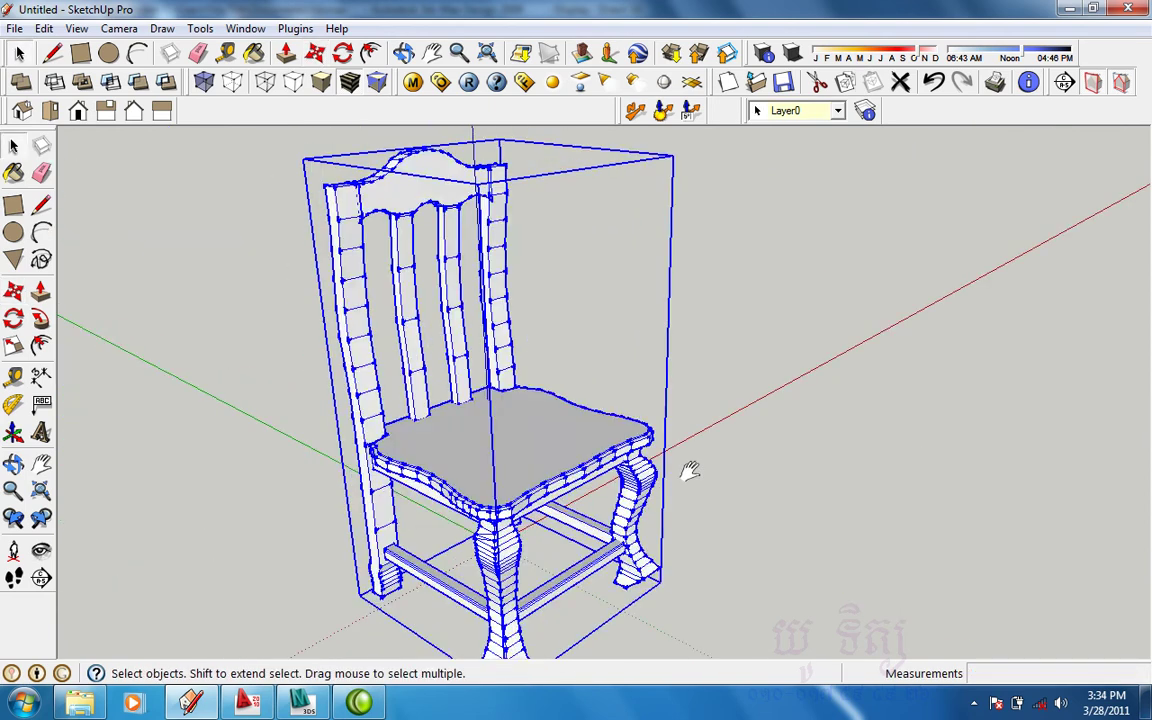
{"action": "scroll", "coordinate": [690, 470], "scroll_direction": "down", "scroll_amount": 2}
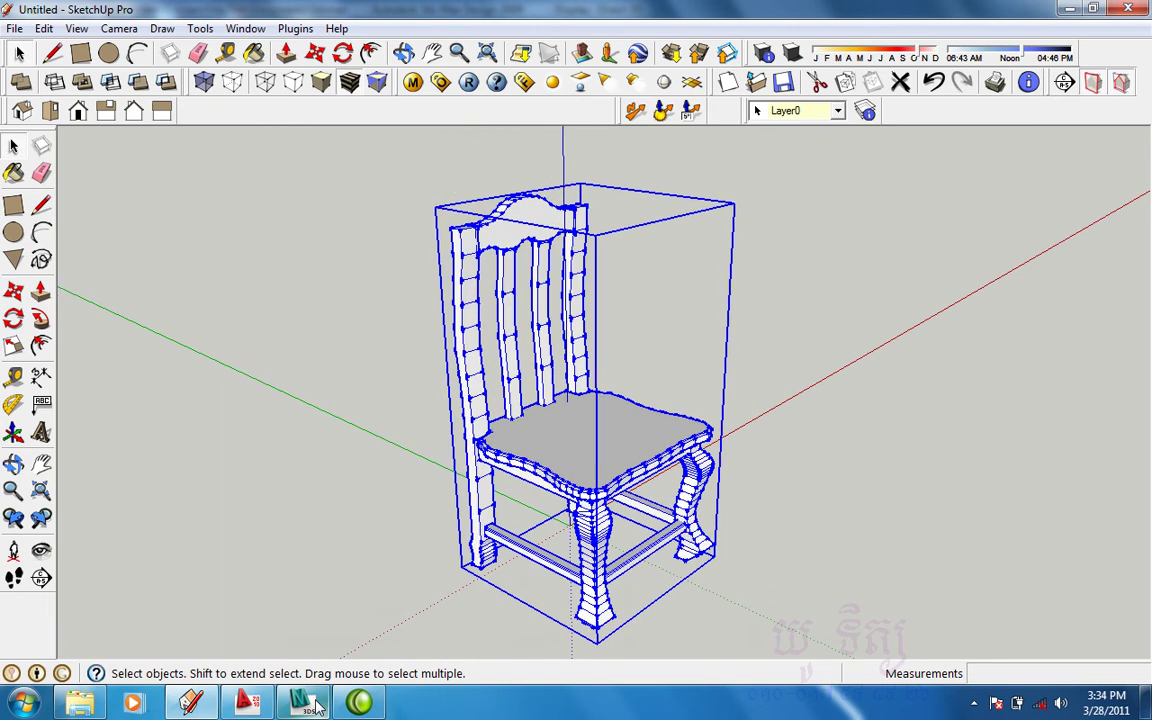
{"action": "left_click", "coordinate": [312, 705]}
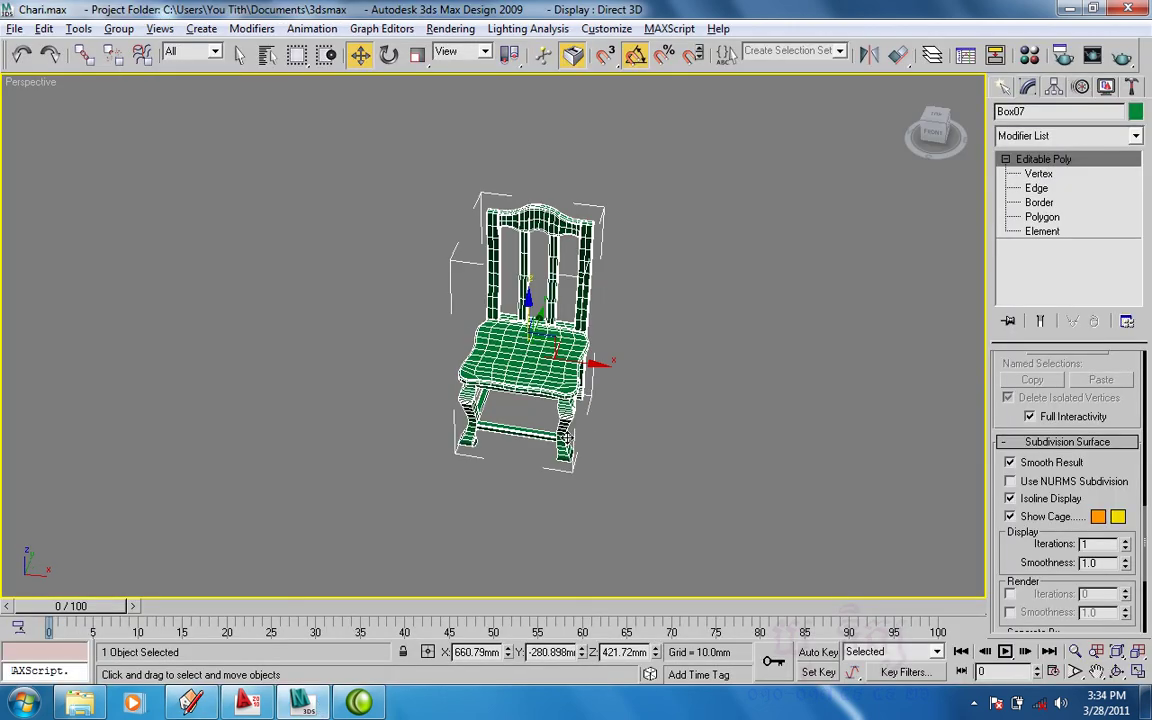
{"action": "right_click", "coordinate": [565, 438]}
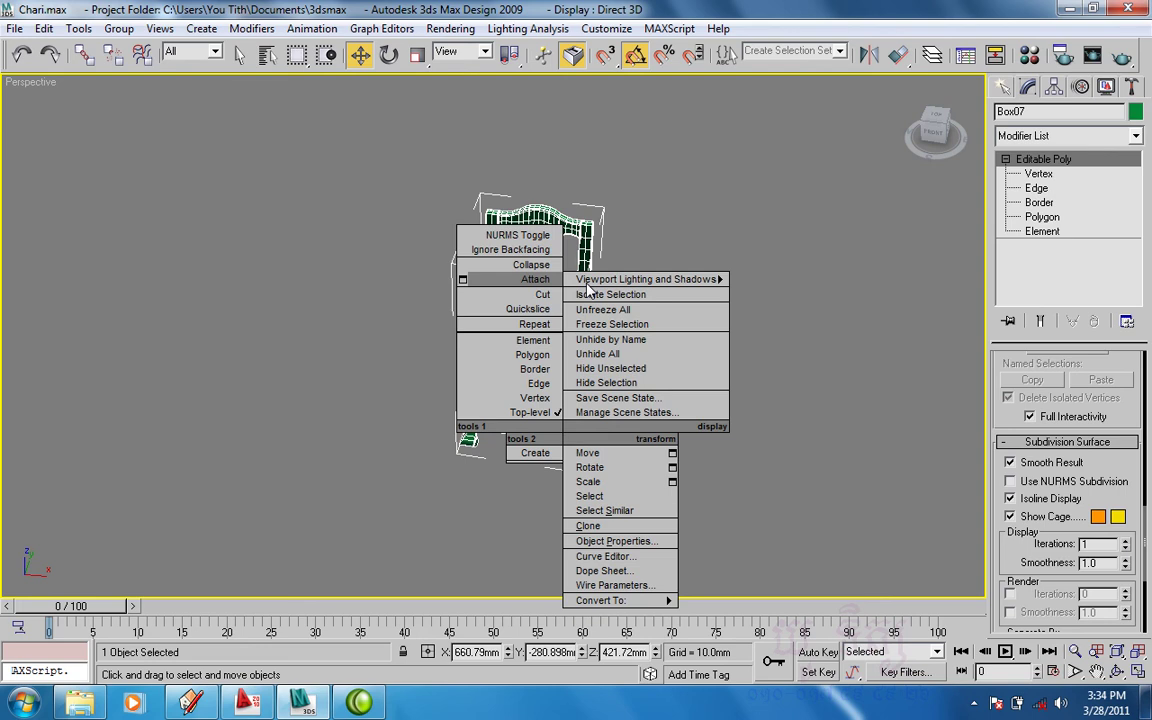
{"action": "key", "text": "Escape"}
{"action": "scroll", "coordinate": [539, 372], "scroll_direction": "up", "scroll_amount": 5}
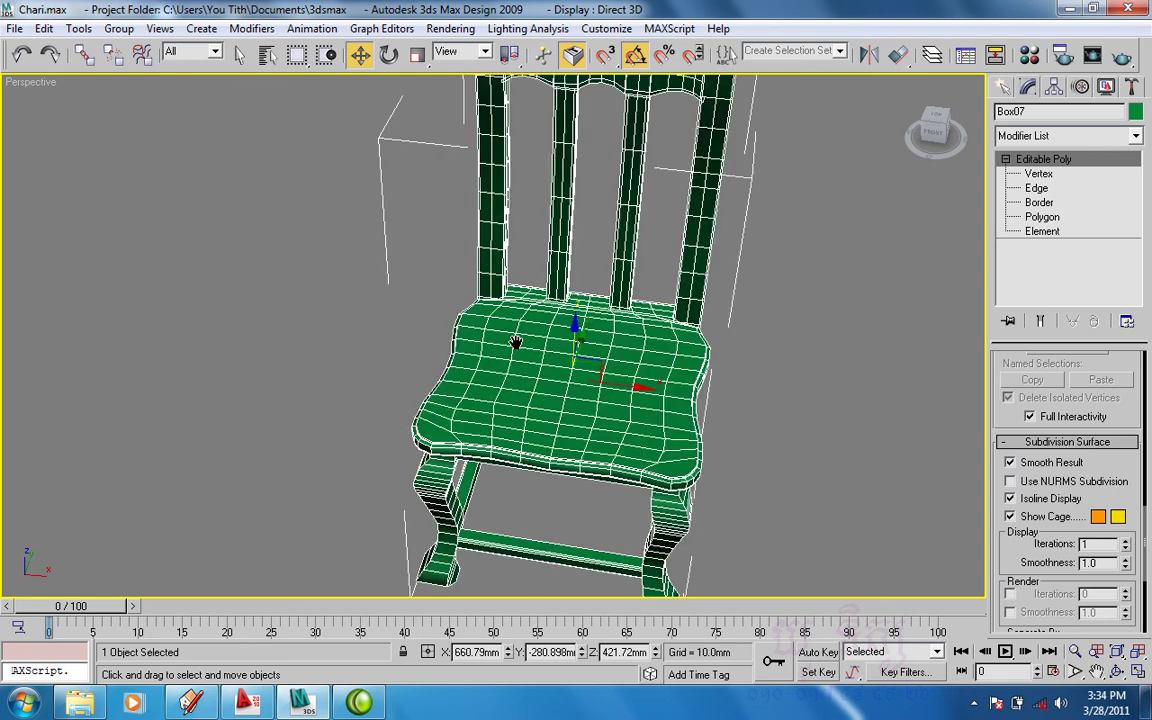
{"action": "scroll", "coordinate": [523, 433], "scroll_direction": "down", "scroll_amount": 1}
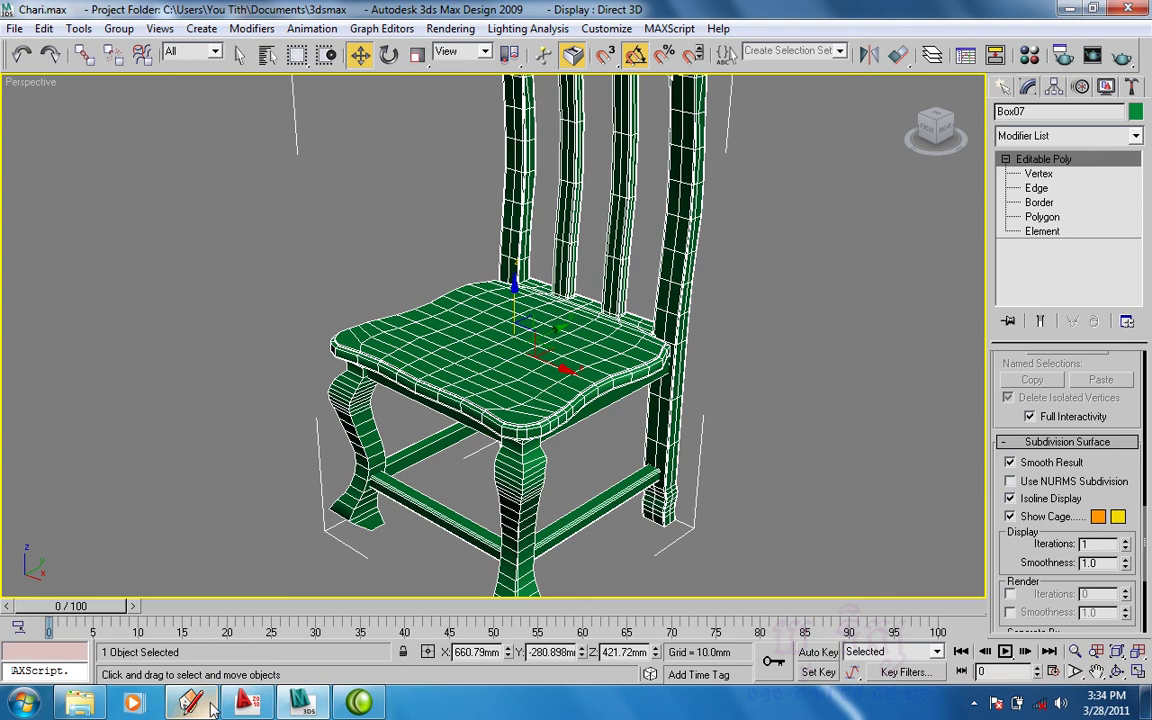
{"action": "left_click", "coordinate": [15, 29]}
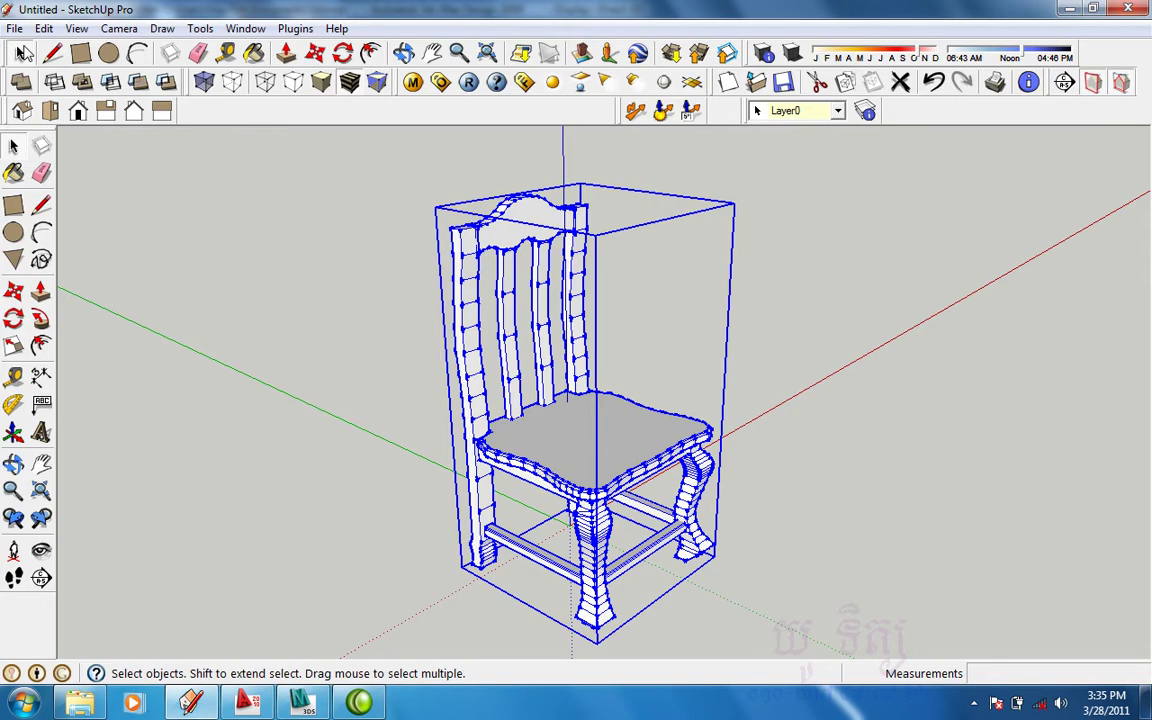
Select and delete the imported chair, undo once, then select and delete it for good.
{"action": "left_click", "coordinate": [15, 28]}
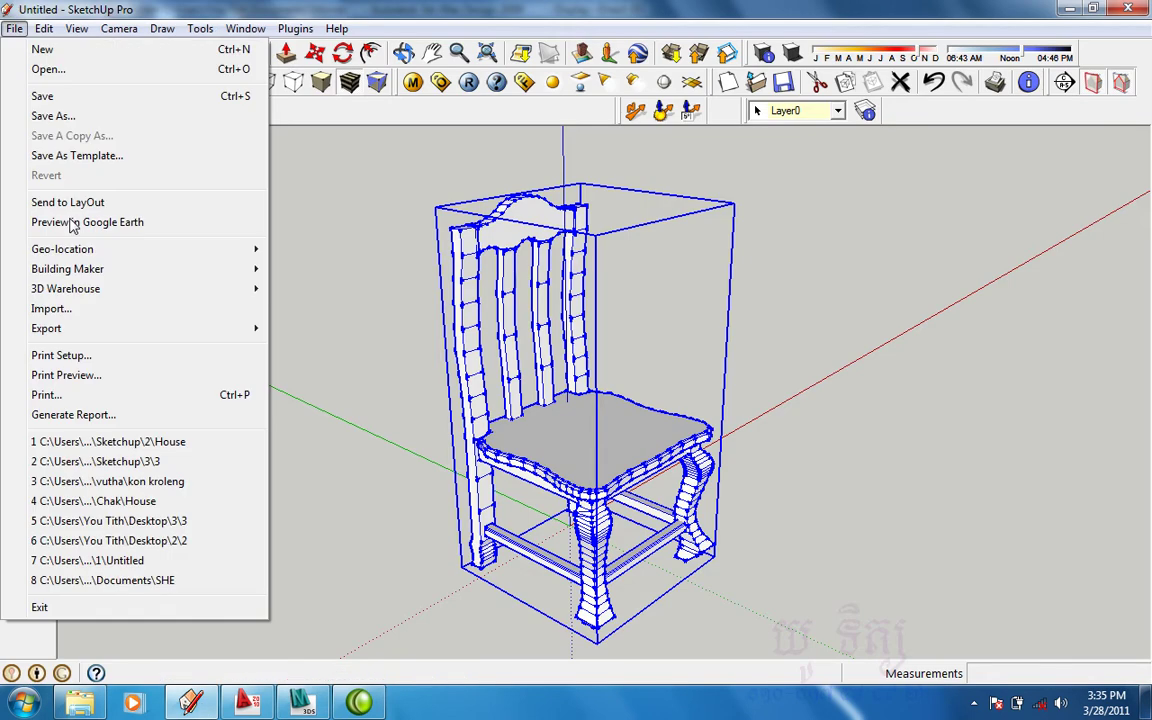
{"action": "left_click", "coordinate": [333, 262]}
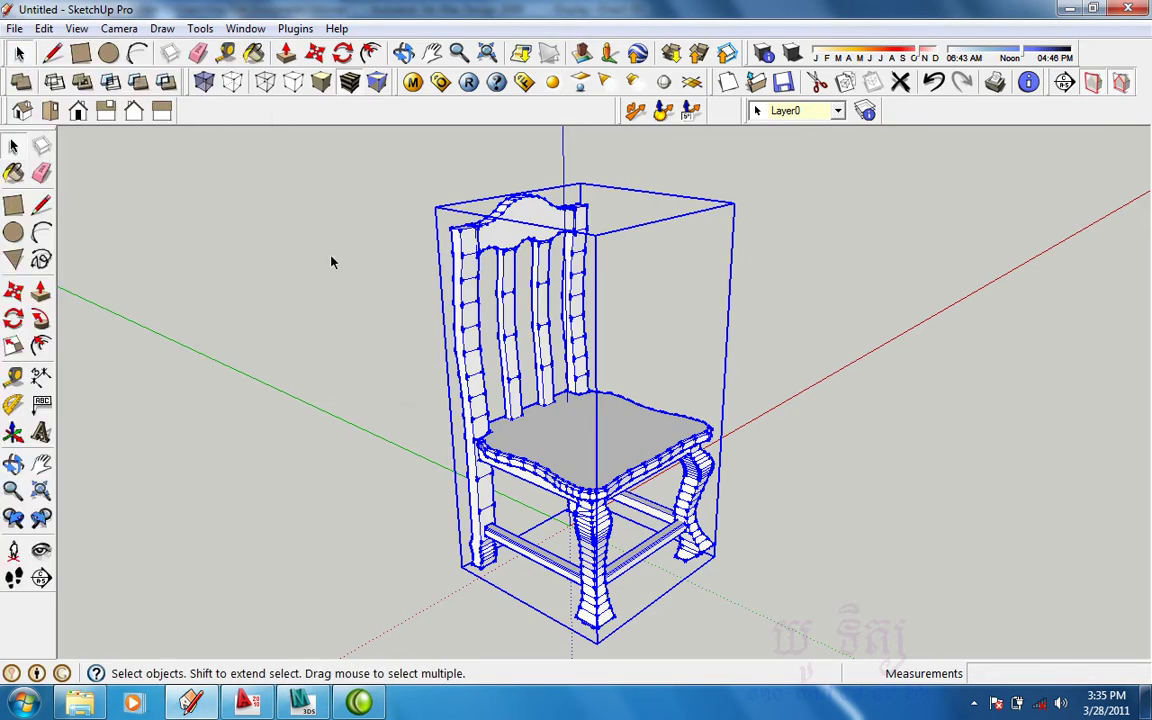
{"action": "left_click", "coordinate": [333, 262]}
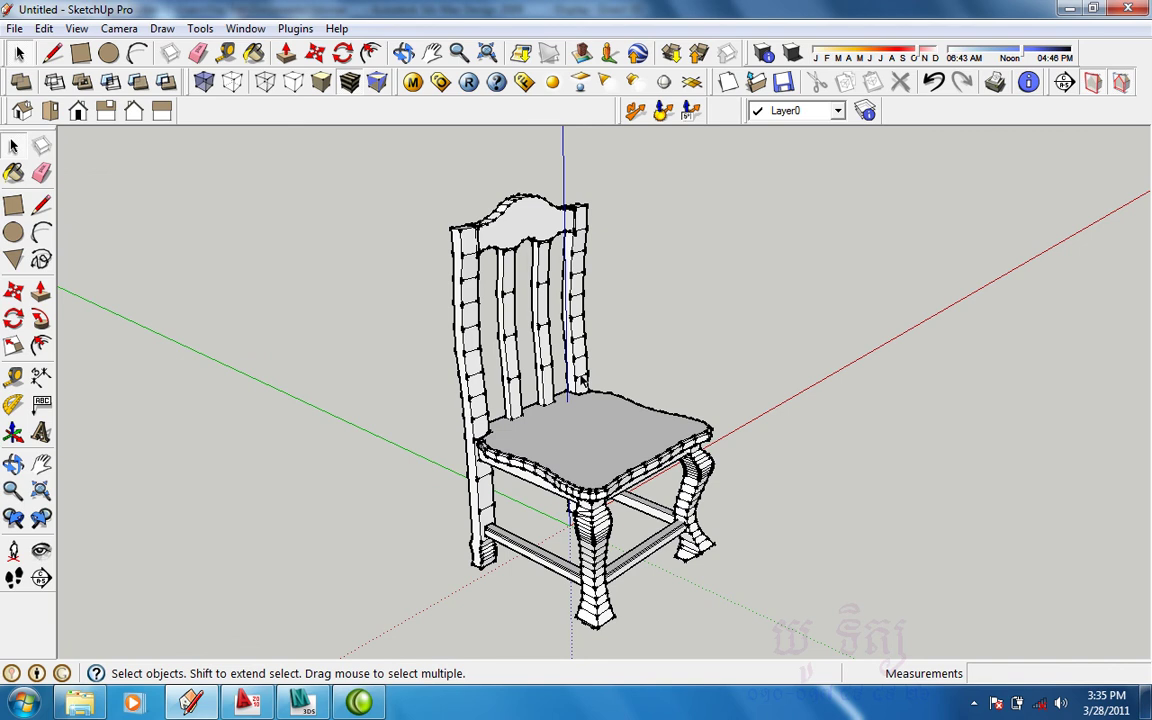
{"action": "left_click", "coordinate": [582, 380]}
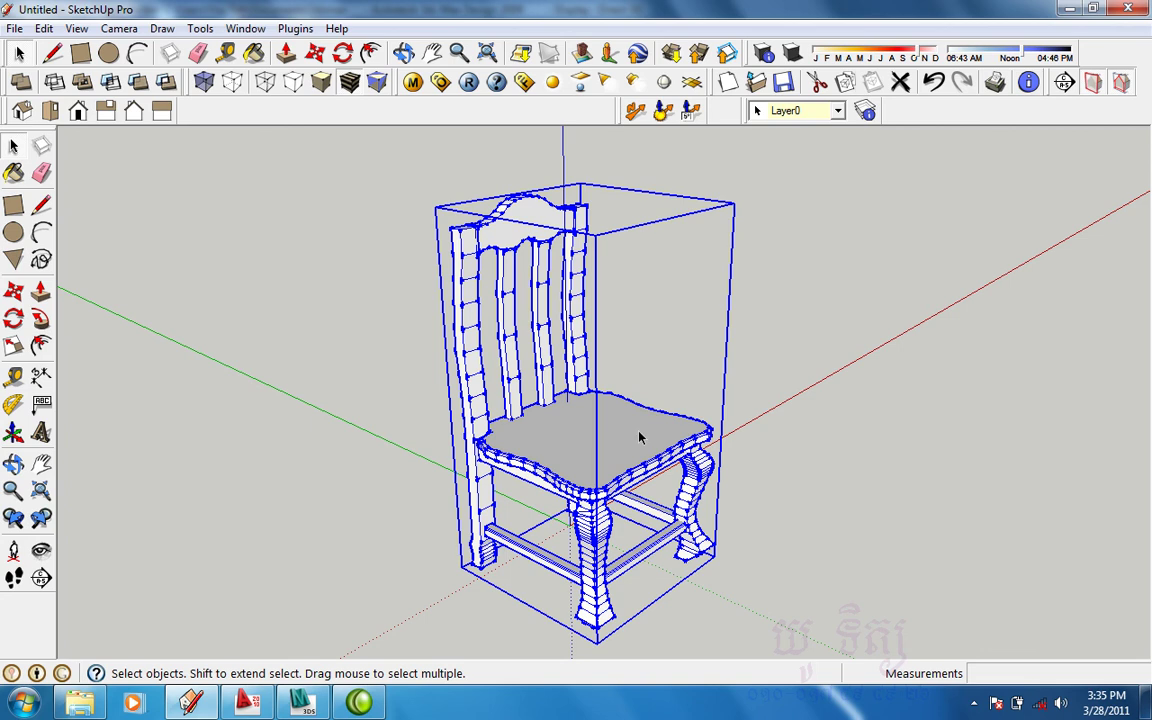
{"action": "key", "text": "Delete"}
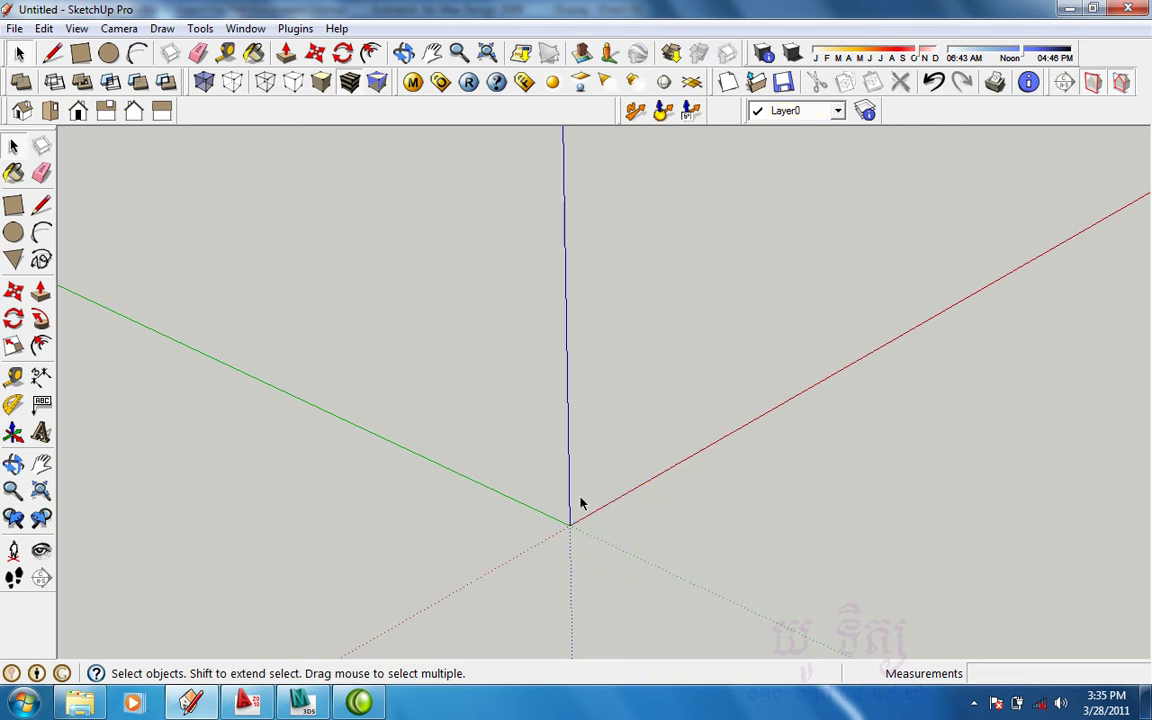
{"action": "key", "text": "ctrl+z"}
{"action": "scroll", "coordinate": [531, 456], "scroll_direction": "up", "scroll_amount": 2}
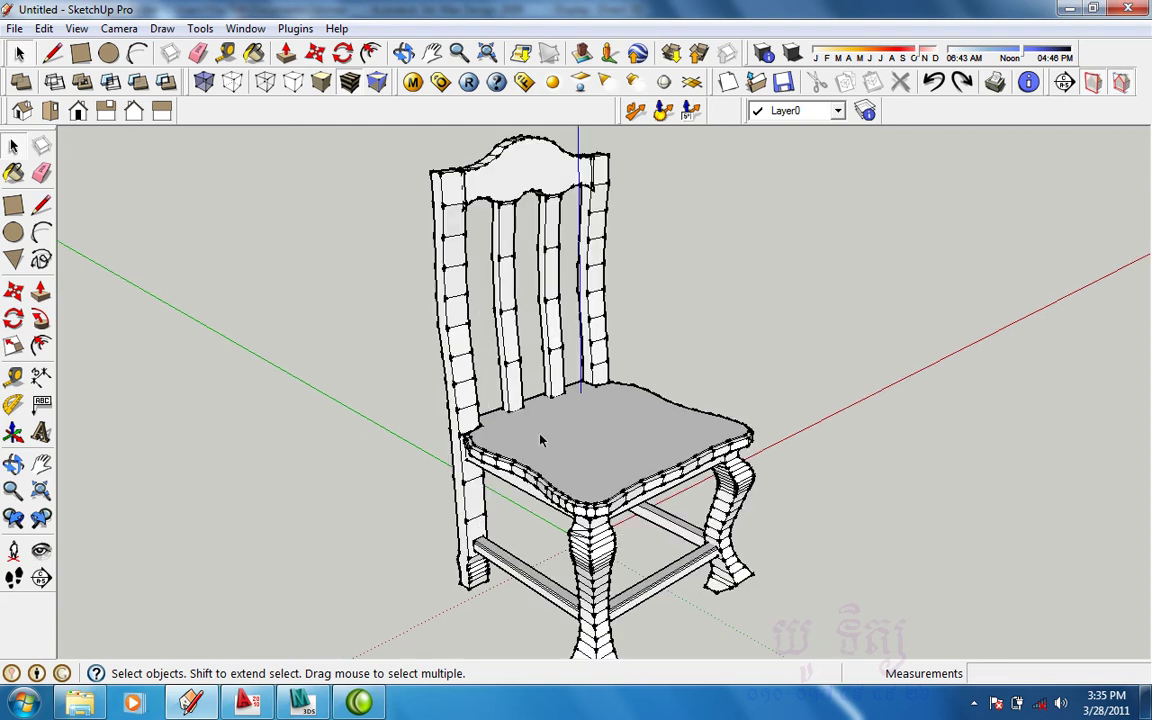
{"action": "left_click", "coordinate": [580, 472]}
{"action": "key", "text": "Delete"}
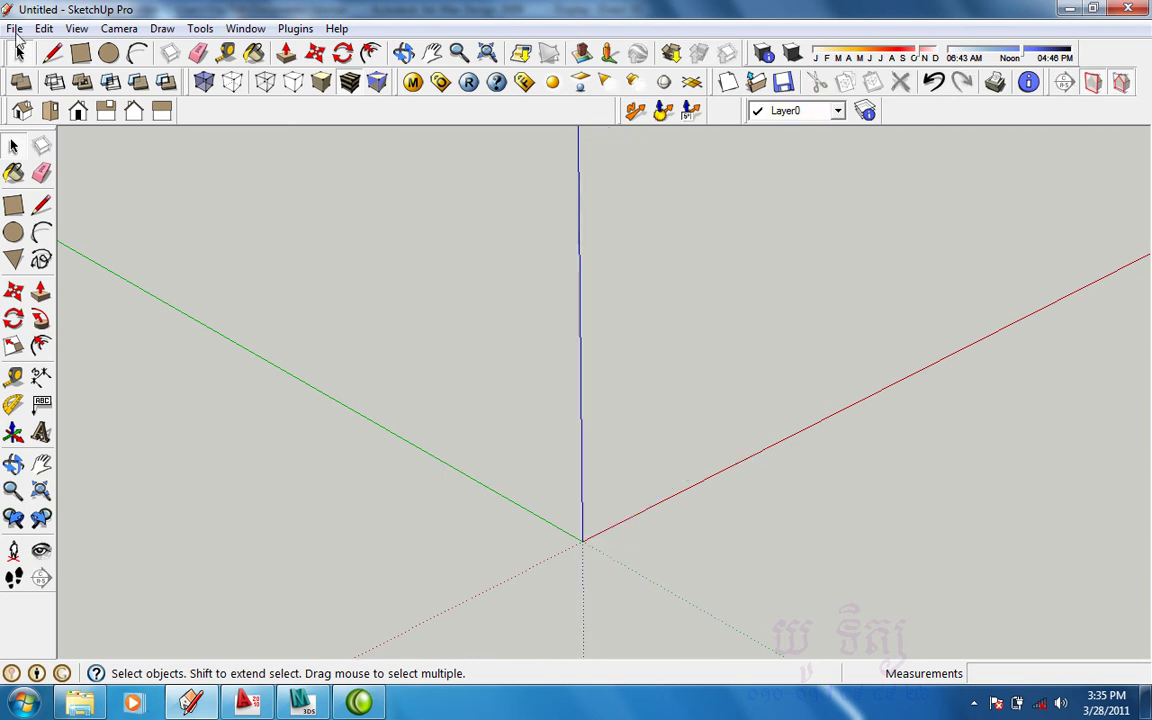
Import 3DS file 4 again with Merge coplanar faces turned off, giving a triangulated chair.
{"action": "left_click", "coordinate": [15, 29]}
{"action": "left_click", "coordinate": [80, 311]}
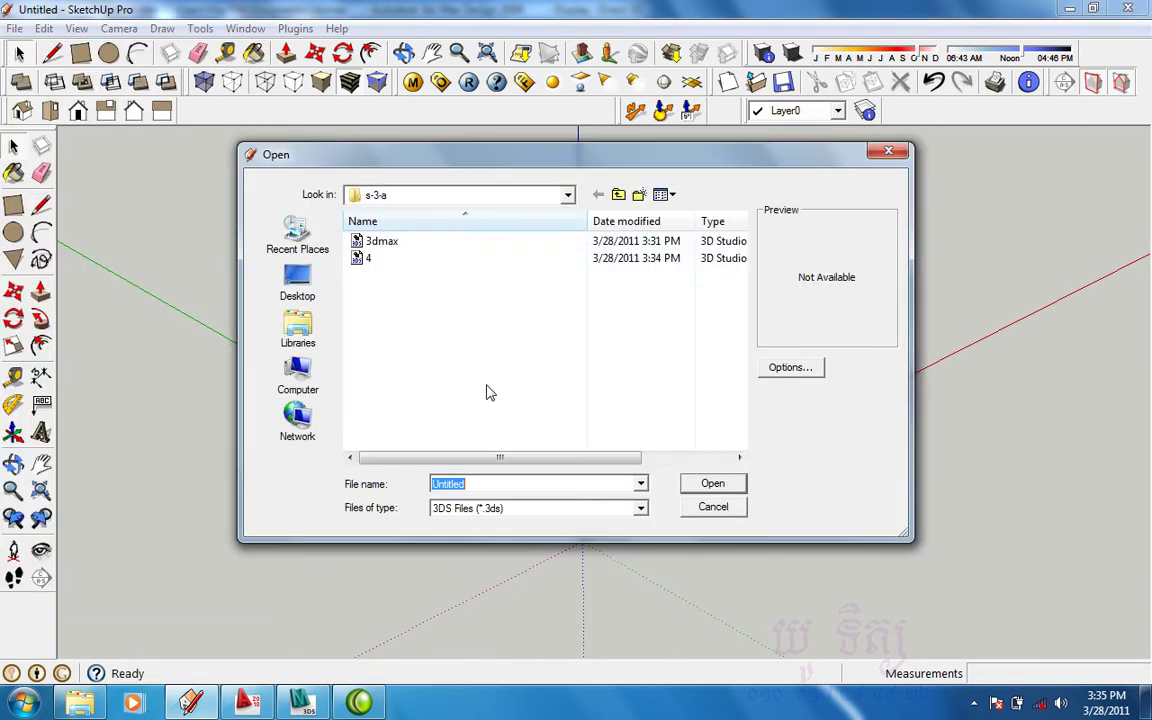
{"action": "left_click", "coordinate": [378, 242]}
{"action": "left_click", "coordinate": [369, 259]}
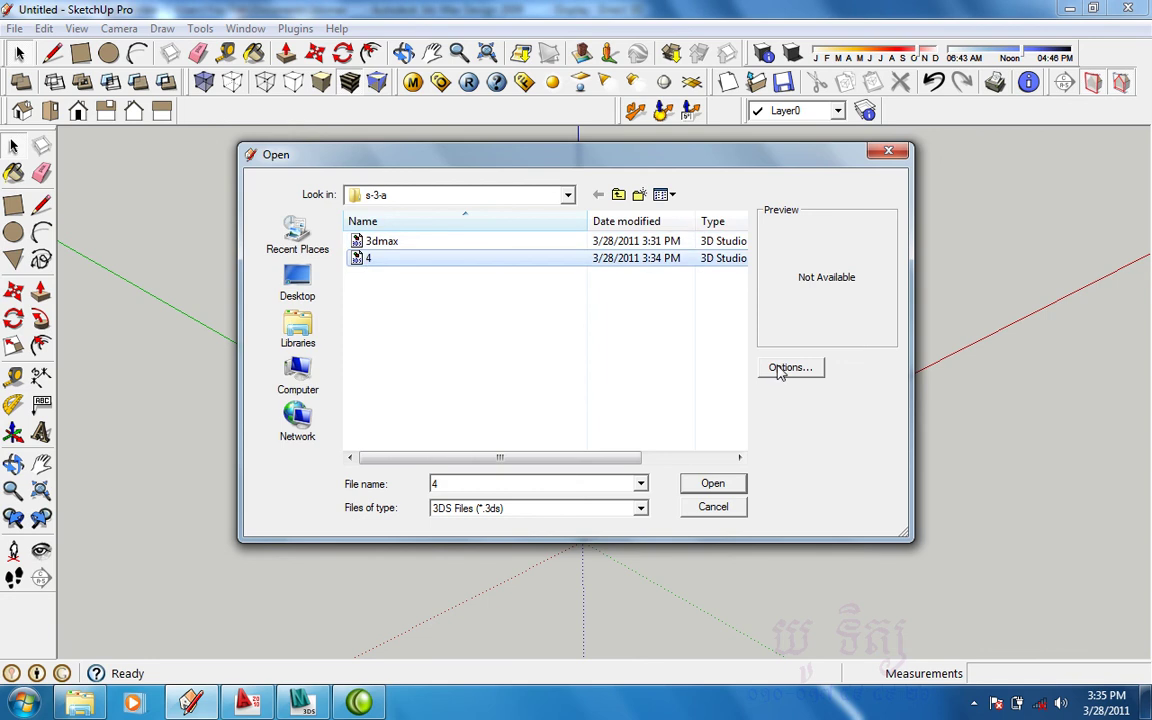
{"action": "left_click", "coordinate": [779, 369]}
{"action": "left_click", "coordinate": [531, 314]}
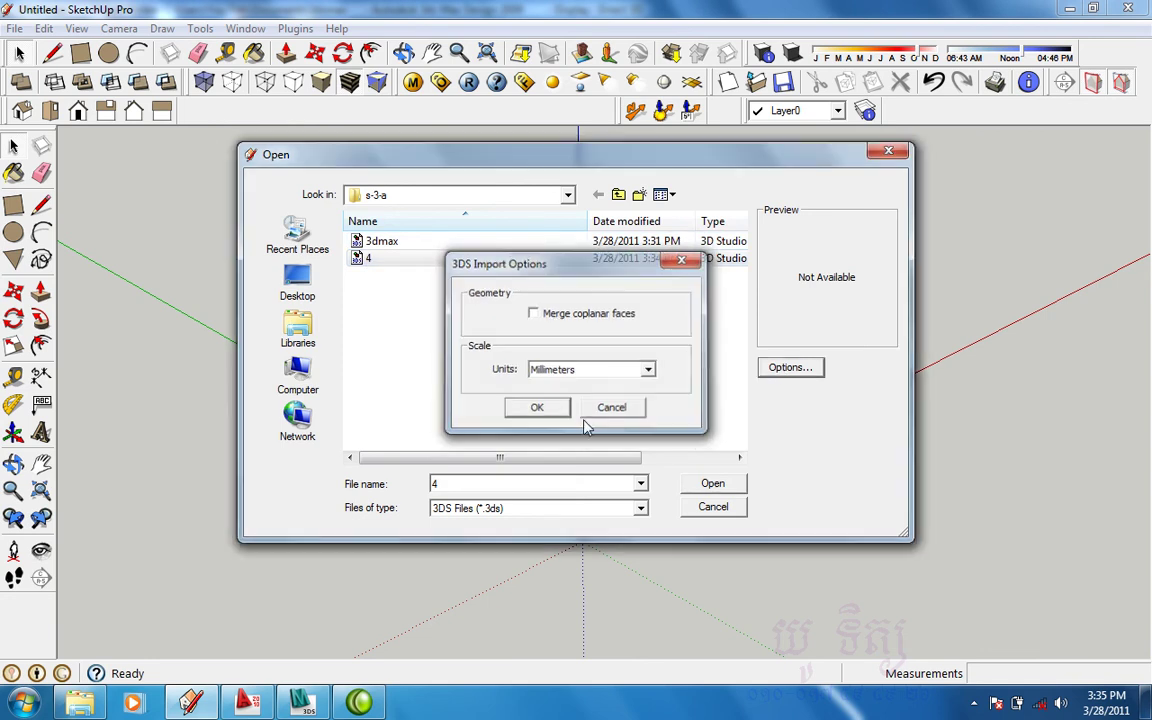
{"action": "left_click", "coordinate": [536, 407]}
{"action": "left_click", "coordinate": [705, 484]}
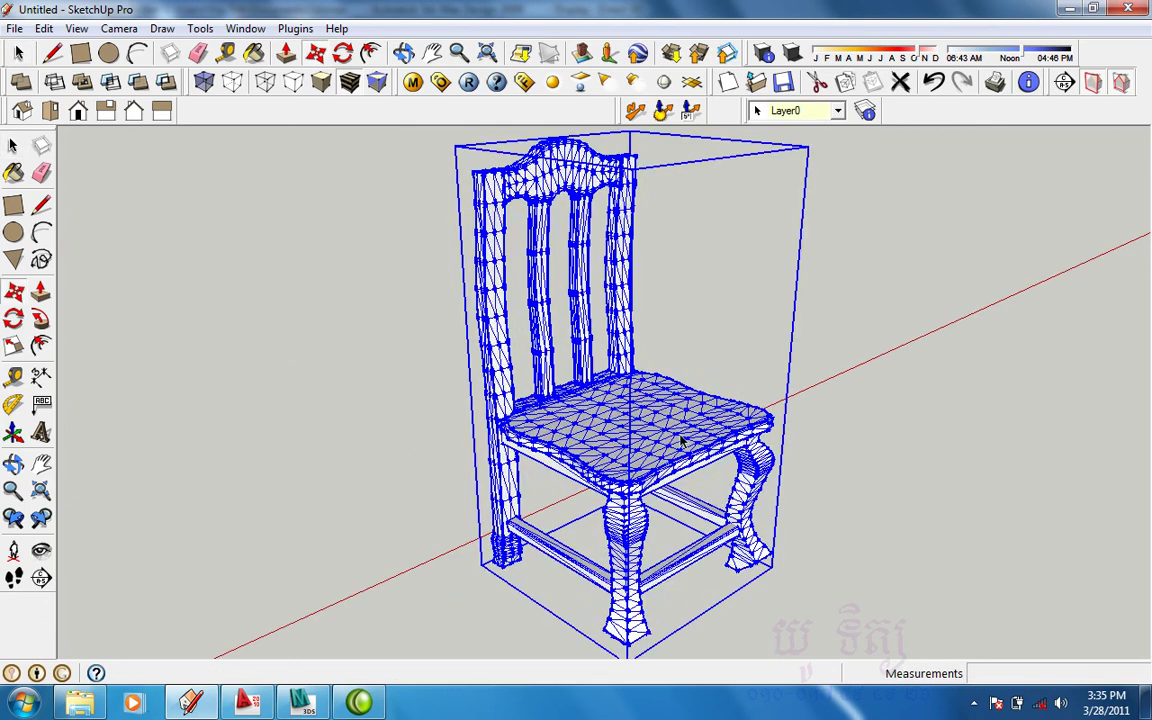
Deselect the triangulated chair, pan it to the left, and begin another 3DS import.
{"action": "key", "text": "ctrl+t"}
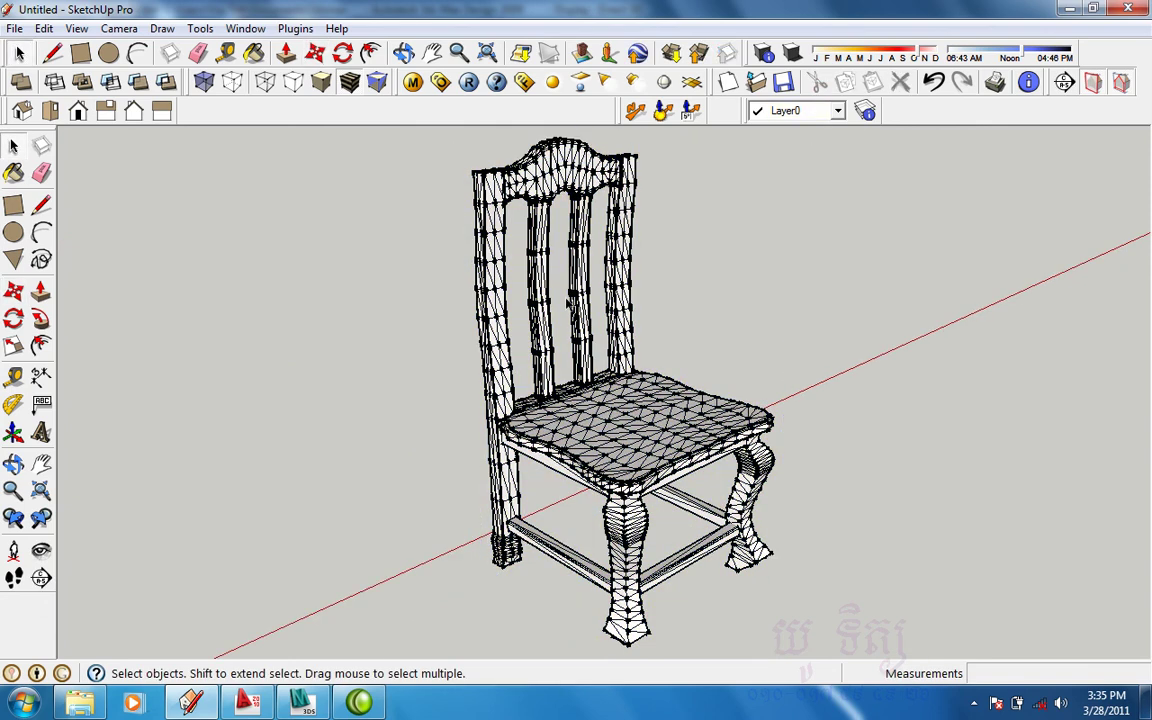
{"action": "scroll", "coordinate": [568, 300], "scroll_direction": "down", "scroll_amount": 2}
{"action": "middle_click_drag", "start_coordinate": [484, 358], "coordinate": [121, 333], "text": "shift"}
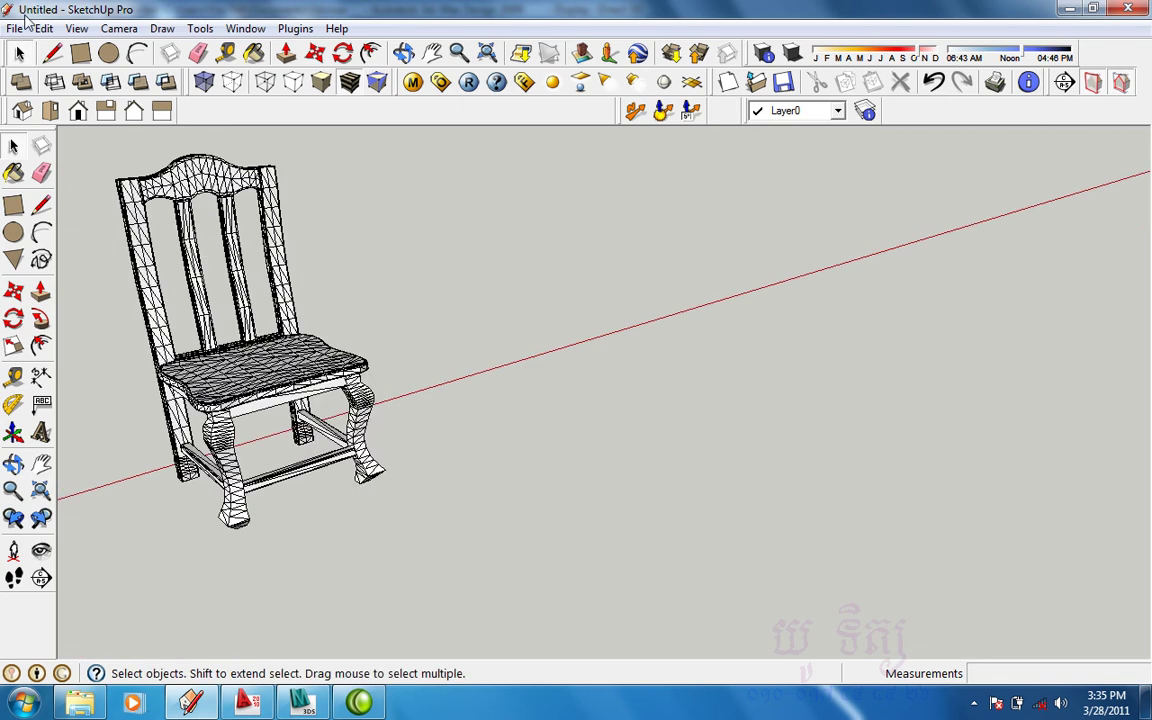
{"action": "left_click", "coordinate": [16, 28]}
{"action": "left_click", "coordinate": [114, 308]}
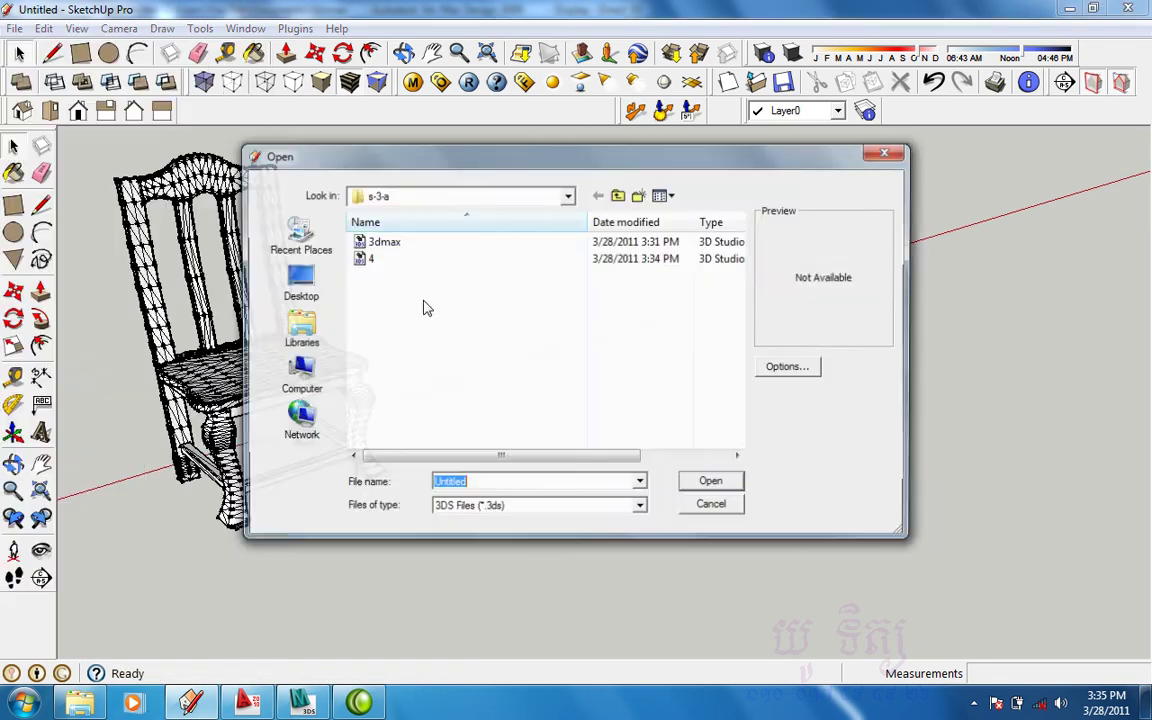
Import file 4 with Merge coplanar faces on and place the clean copy beside the triangulated chair.
{"action": "left_click", "coordinate": [368, 258]}
{"action": "left_click", "coordinate": [789, 367]}
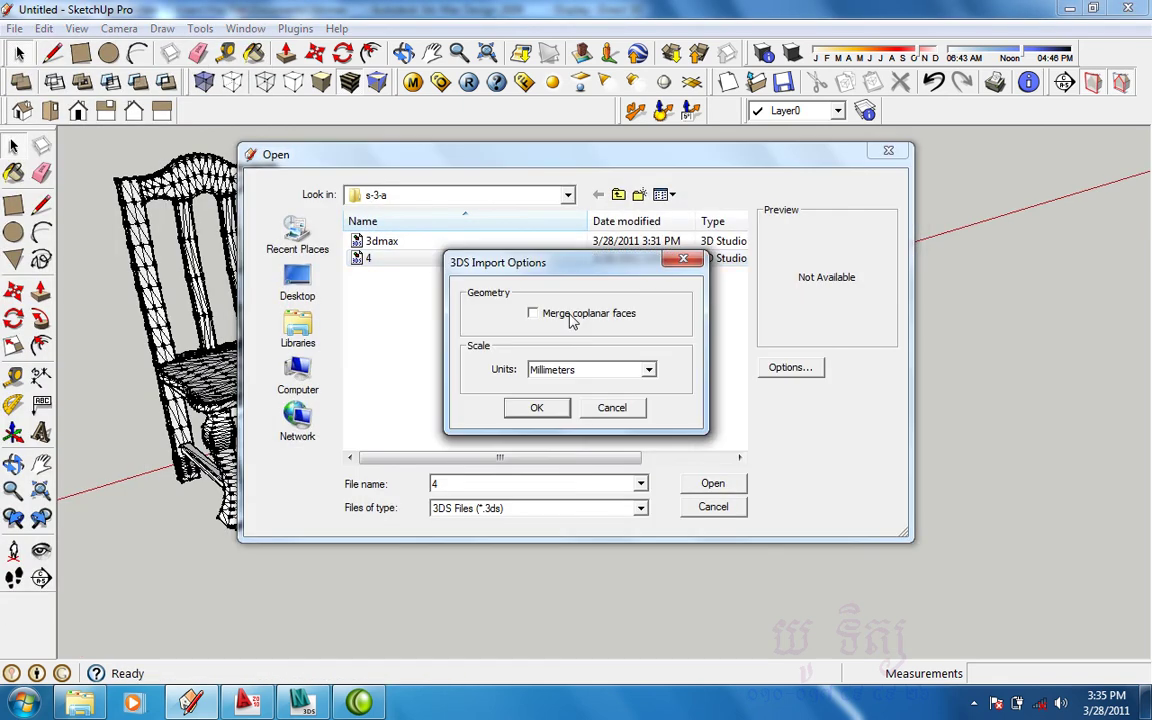
{"action": "left_click", "coordinate": [572, 314]}
{"action": "left_click", "coordinate": [537, 409]}
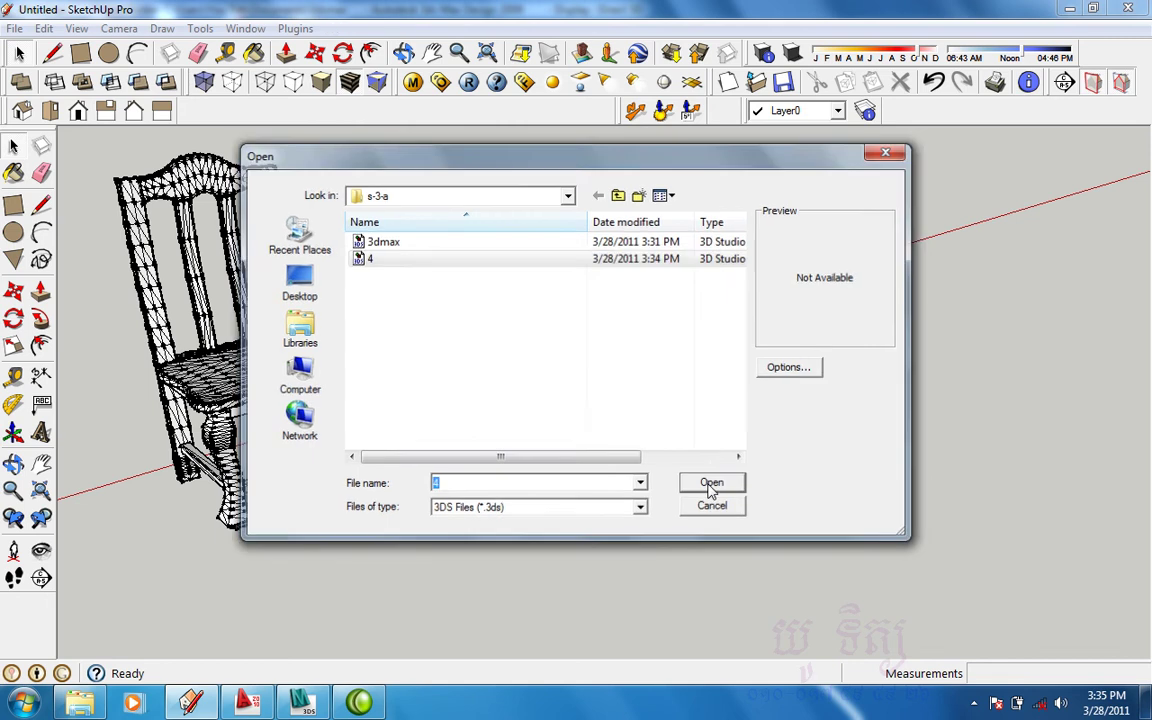
{"action": "key", "text": "Return"}
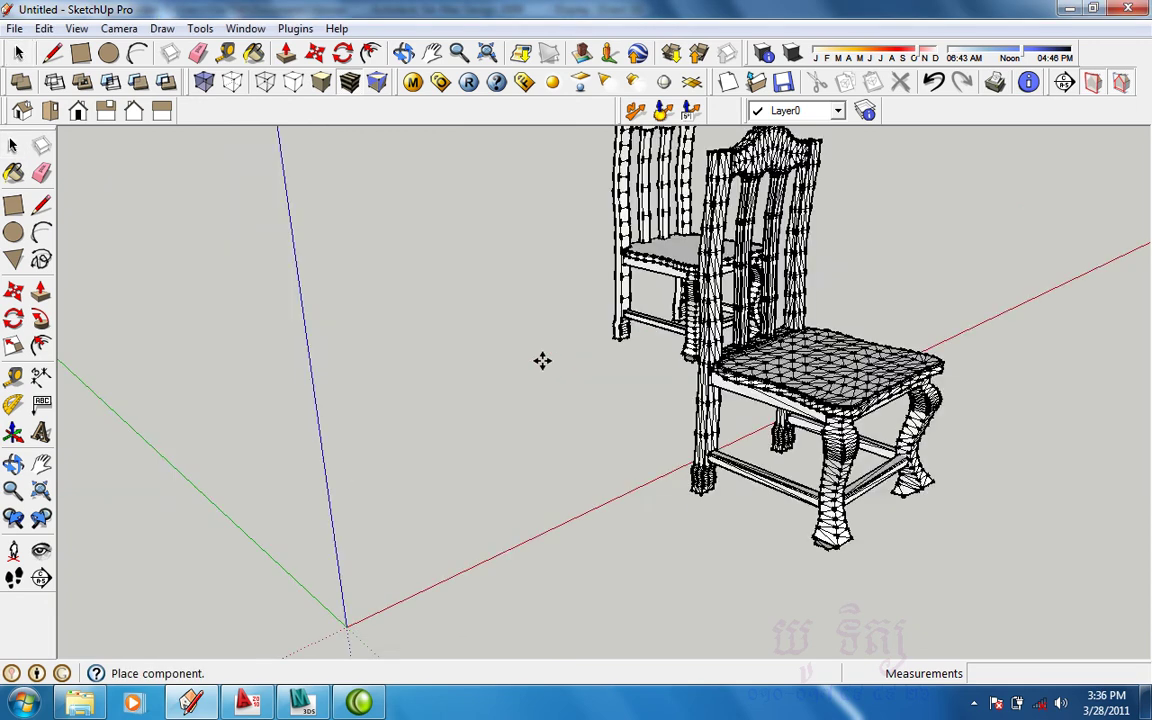
{"action": "mouse_move", "coordinate": [541, 360]}
{"action": "middle_mouse_down"}
{"action": "mouse_move", "coordinate": [473, 504]}
{"action": "mouse_move", "coordinate": [761, 398]}
{"action": "middle_mouse_up"}
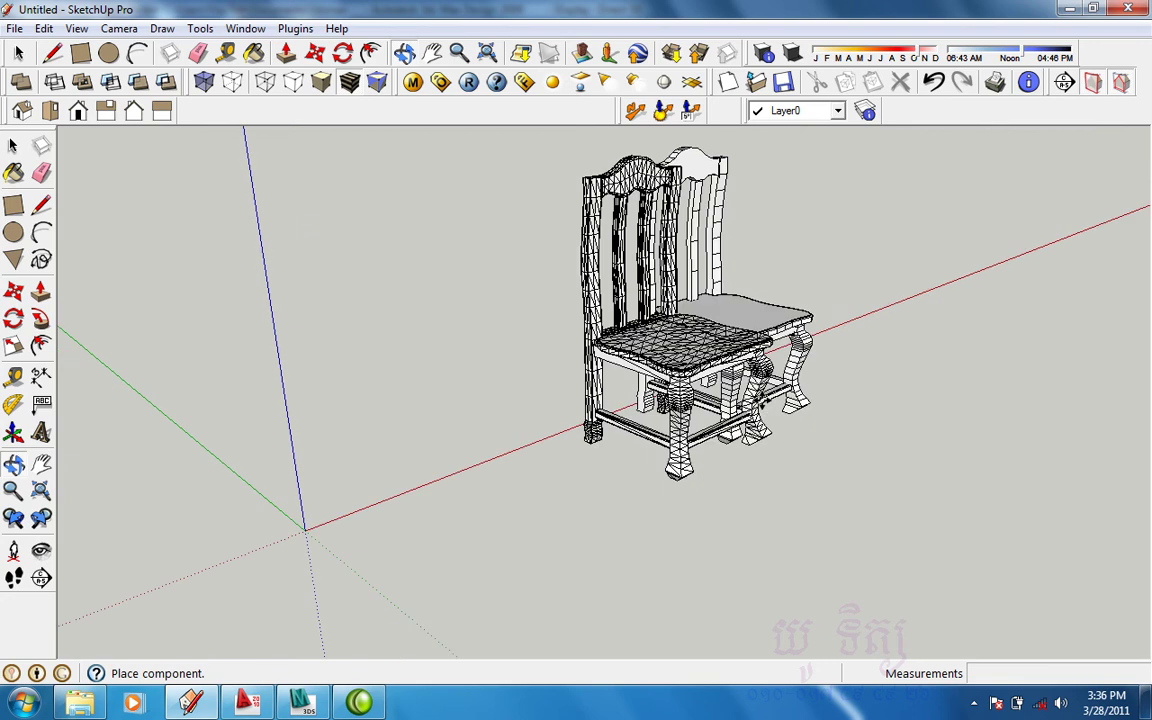
{"action": "left_click", "coordinate": [797, 436]}
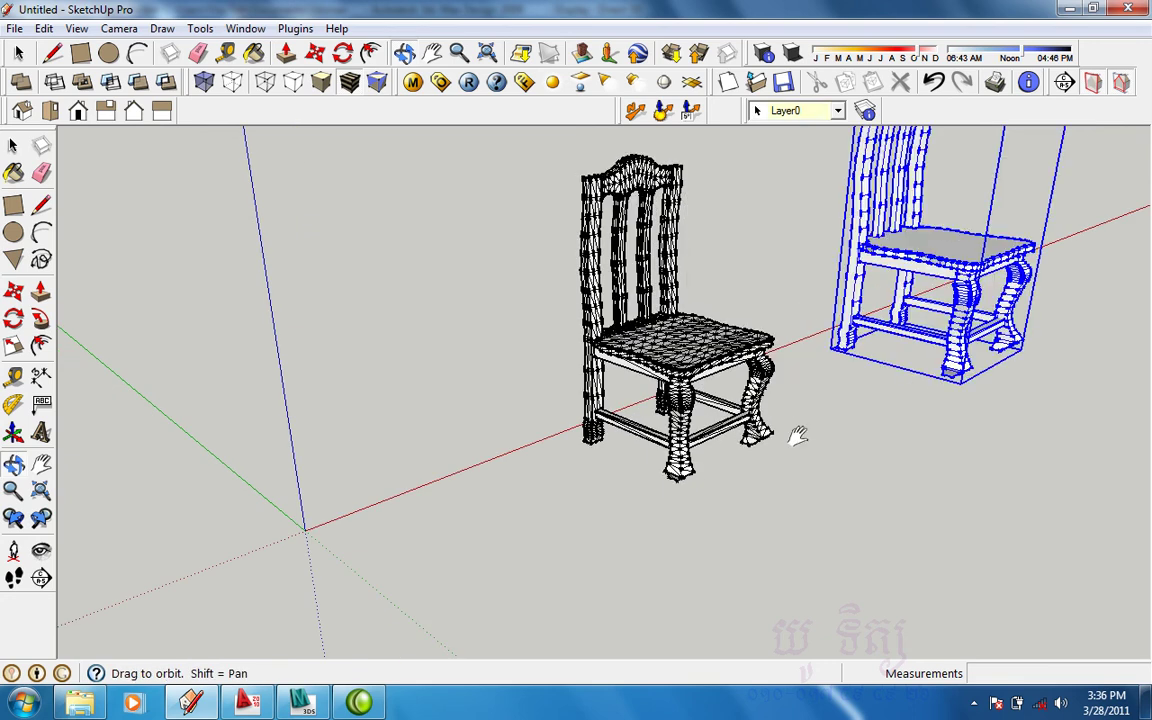
Zoom in on both chairs and start a Tape Measure on the right chair's leg.
{"action": "middle_click_drag", "start_coordinate": [797, 436], "coordinate": [720, 372]}
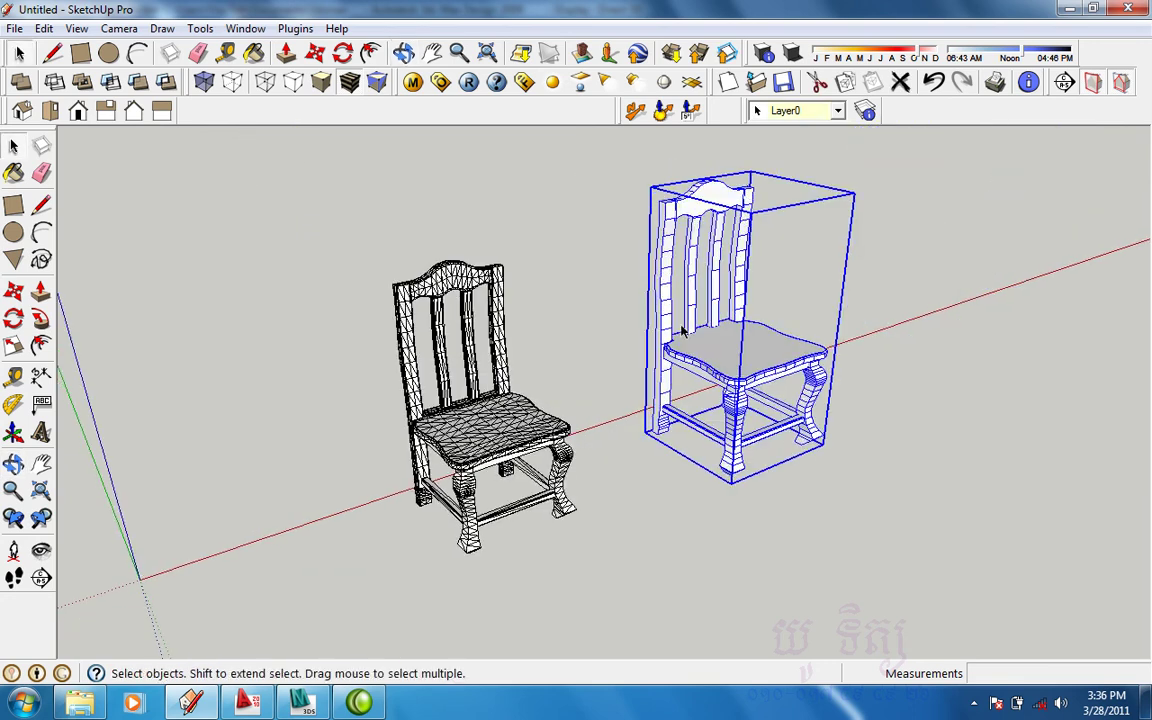
{"action": "scroll", "coordinate": [594, 362], "scroll_direction": "up", "scroll_amount": 2}
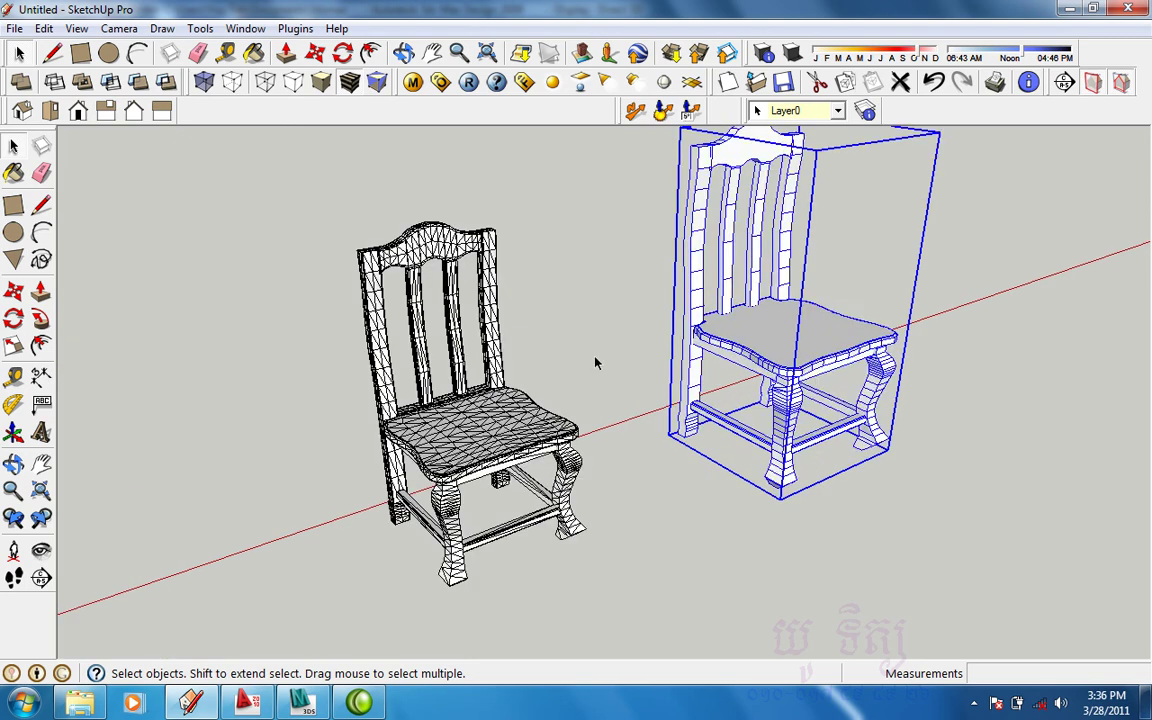
{"action": "left_click", "coordinate": [625, 362]}
{"action": "scroll", "coordinate": [631, 364], "scroll_direction": "up", "scroll_amount": 2}
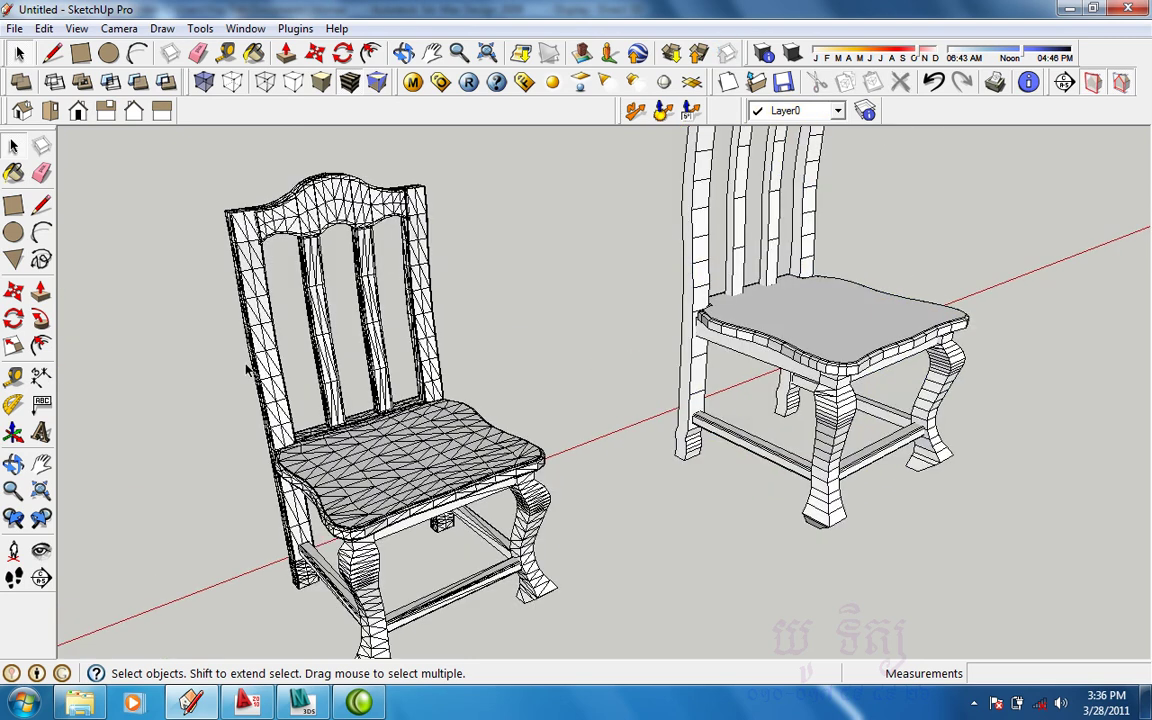
{"action": "scroll", "coordinate": [763, 361], "scroll_direction": "up", "scroll_amount": 2}
{"action": "key", "text": "t"}
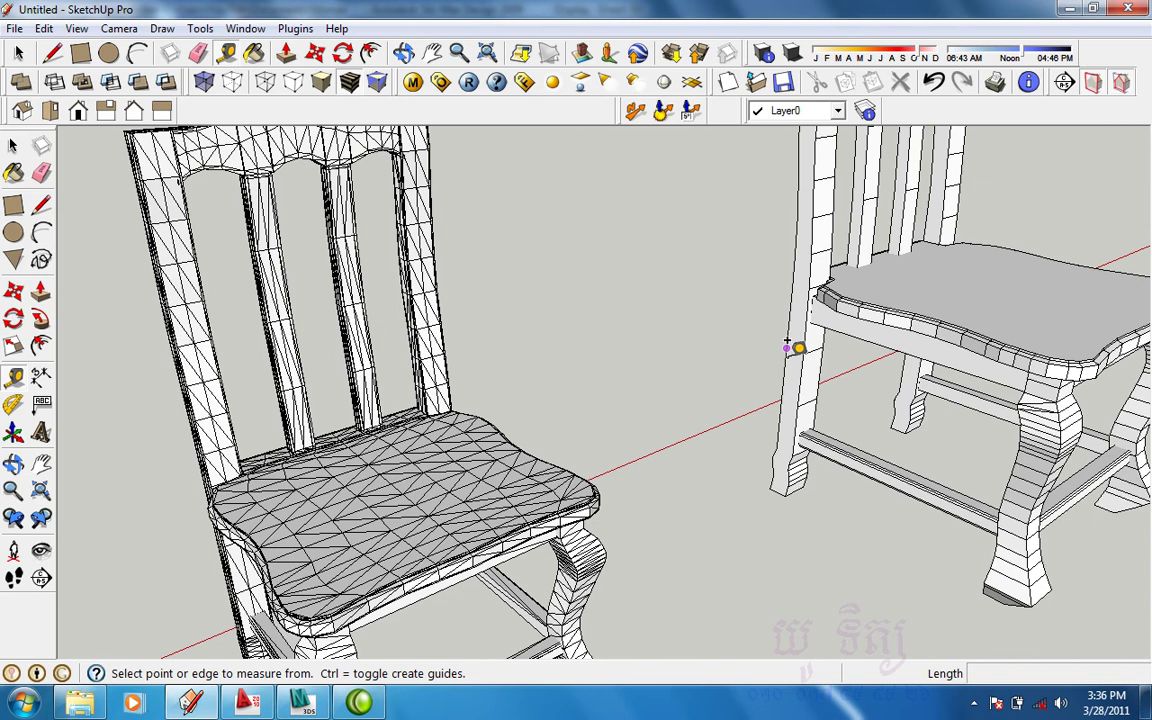
{"action": "left_click", "coordinate": [787, 346]}
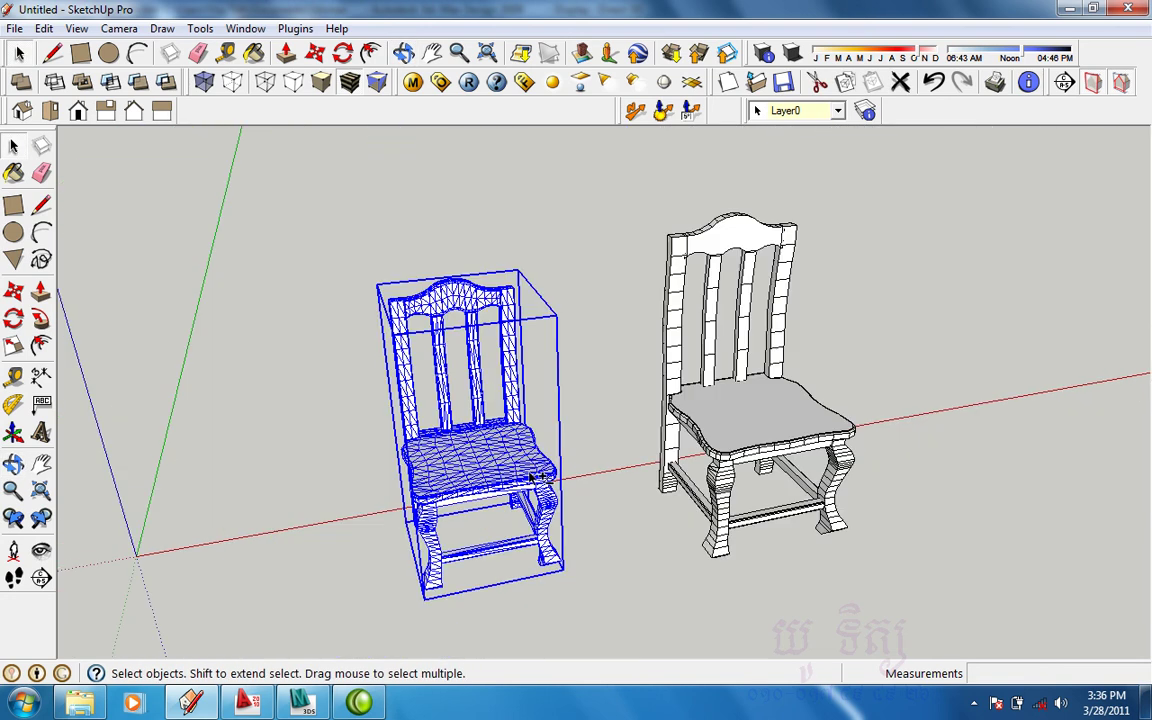
Delete the wireframe chair copy from the model.
{"action": "middle_click_drag", "start_coordinate": [533, 478], "coordinate": [435, 405], "text": "shift"}
{"action": "scroll", "coordinate": [435, 405], "scroll_direction": "up", "scroll_amount": 2}
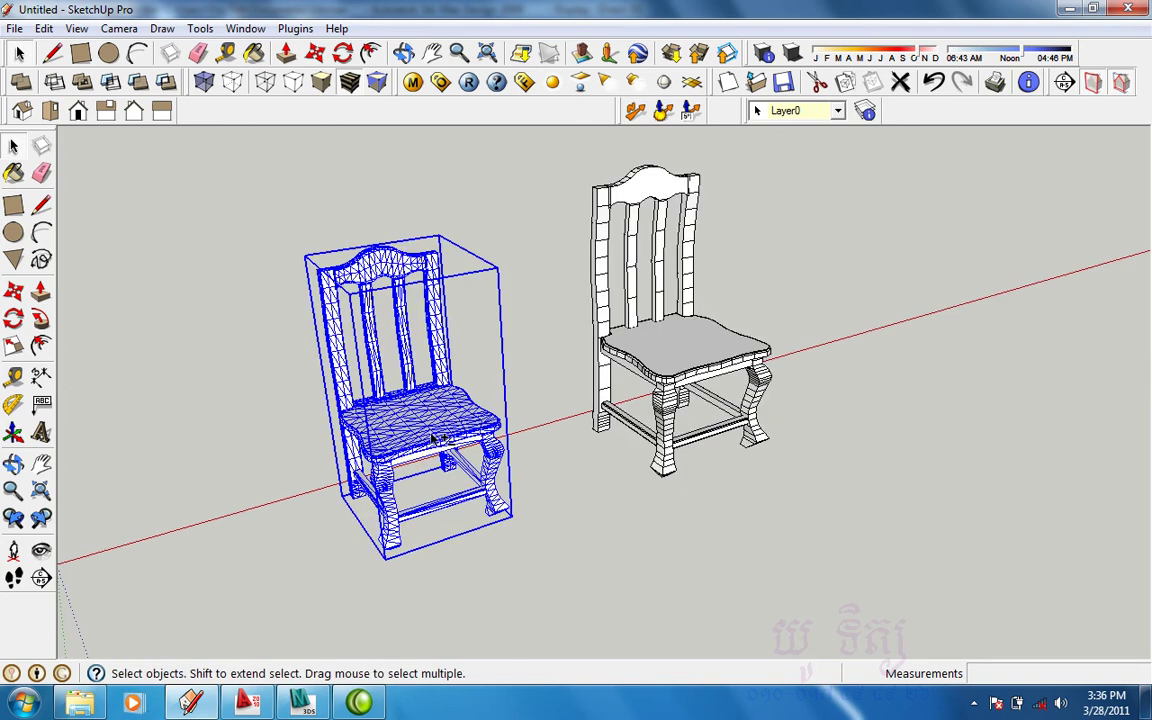
{"action": "scroll", "coordinate": [508, 440], "scroll_direction": "up", "scroll_amount": 2}
{"action": "key", "text": "Delete"}
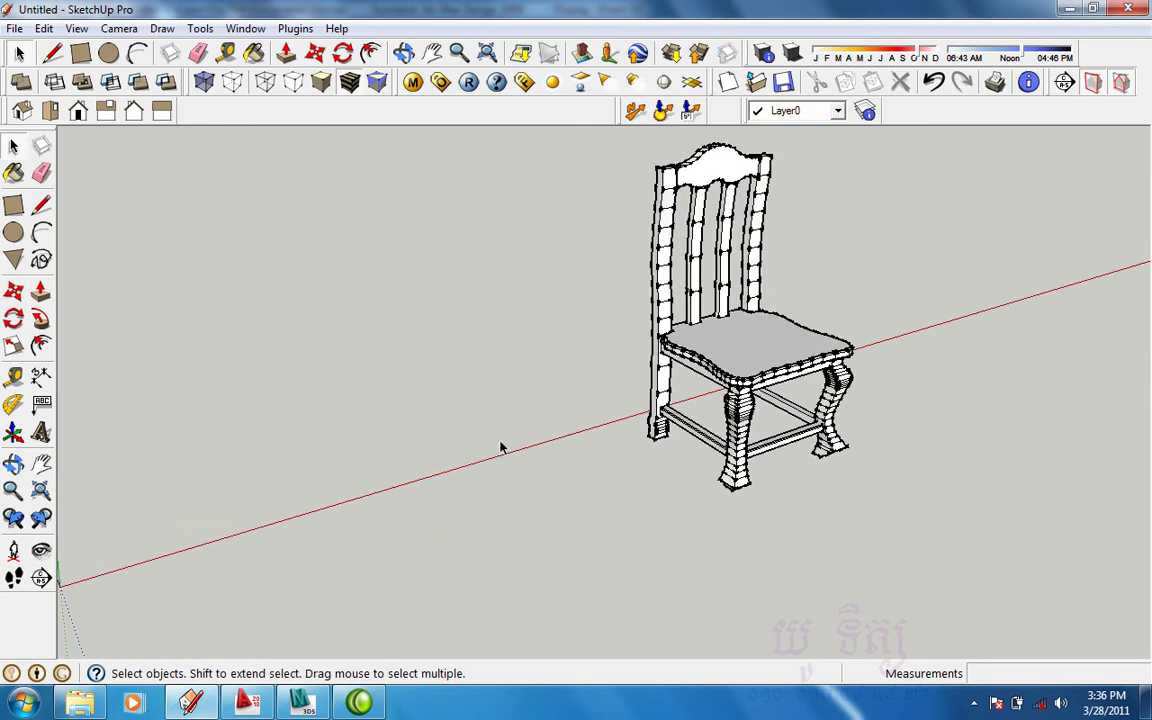
{"action": "mouse_move", "coordinate": [501, 447]}
{"action": "middle_mouse_down"}
{"action": "mouse_move", "coordinate": [575, 382]}
{"action": "mouse_move", "coordinate": [670, 373]}
{"action": "mouse_move", "coordinate": [748, 412]}
{"action": "middle_mouse_up"}
Move the remaining chair so its bottom back corner sits at the axes origin.
{"action": "left_click", "coordinate": [670, 373]}
{"action": "scroll", "coordinate": [680, 385], "scroll_direction": "down", "scroll_amount": 3}
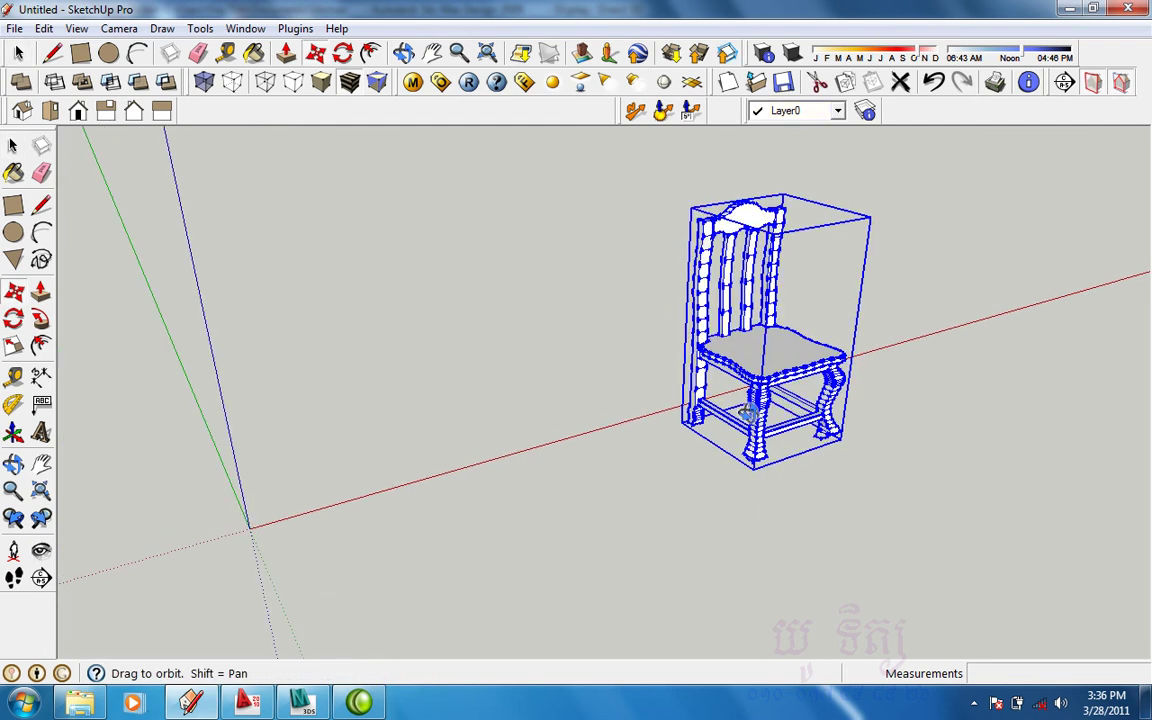
{"action": "scroll", "coordinate": [748, 412], "scroll_direction": "up", "scroll_amount": 3}
{"action": "key", "text": "m"}
{"action": "left_click", "coordinate": [634, 410]}
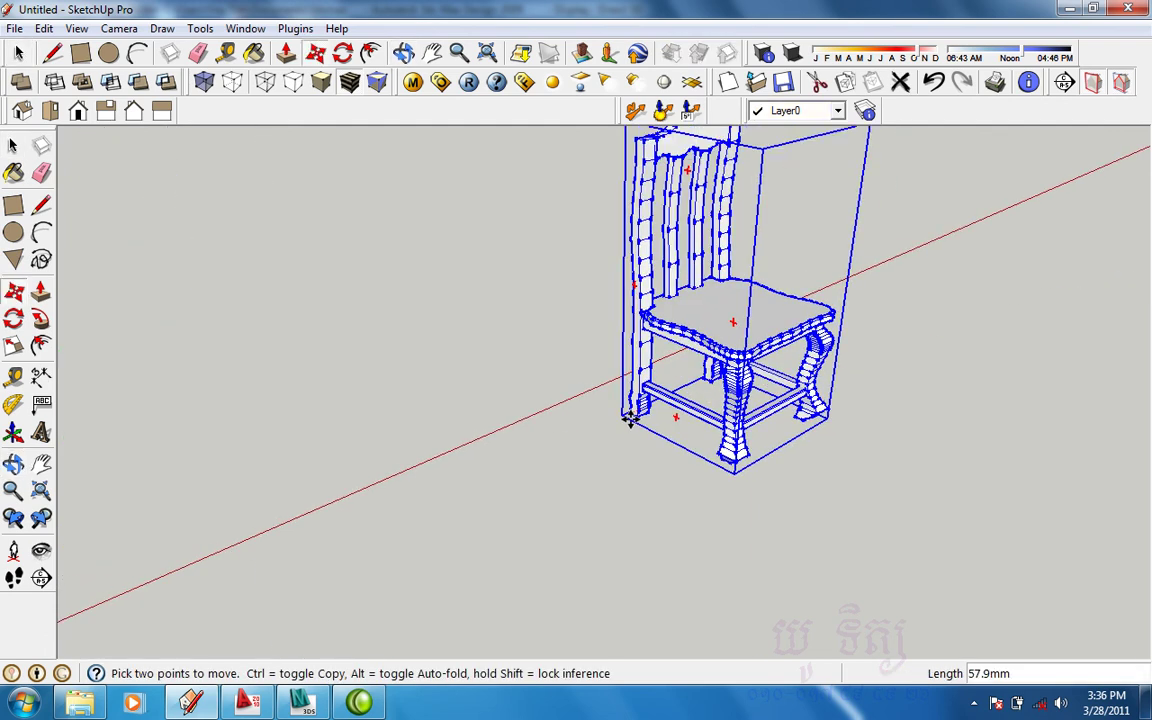
{"action": "scroll", "coordinate": [630, 418], "scroll_direction": "down", "scroll_amount": 4}
{"action": "middle_click_drag", "start_coordinate": [613, 420], "coordinate": [483, 500], "text": "shift"}
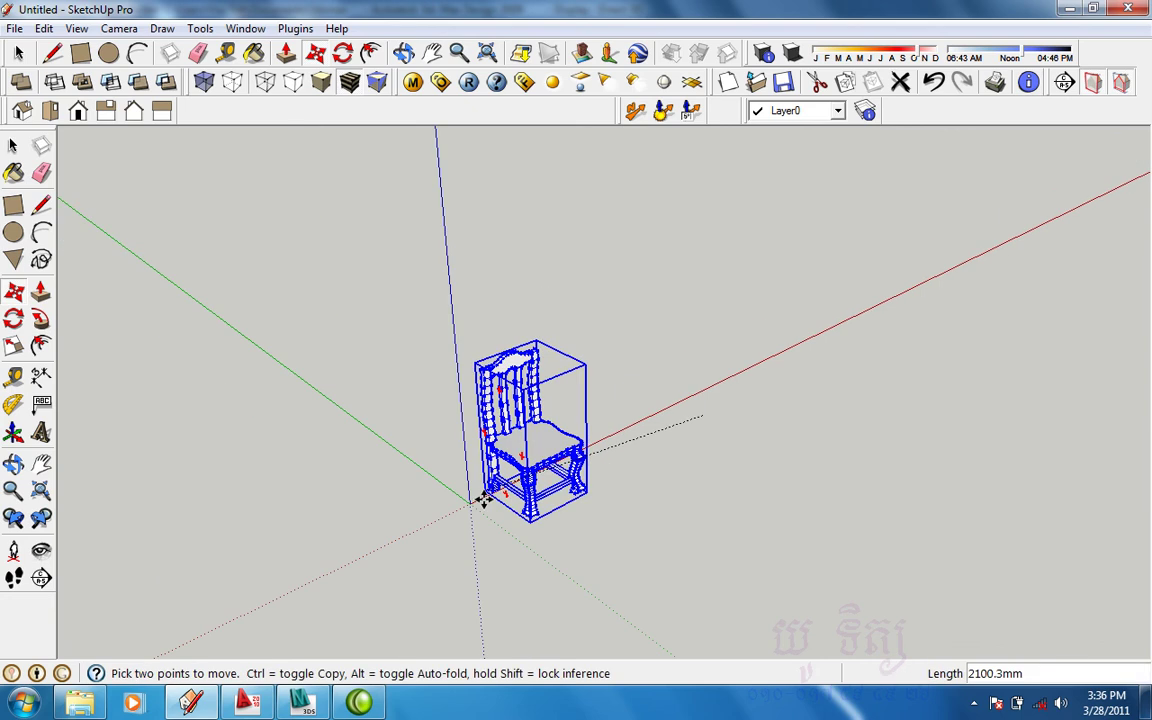
{"action": "middle_click_drag", "start_coordinate": [588, 430], "coordinate": [688, 430], "text": "shift"}
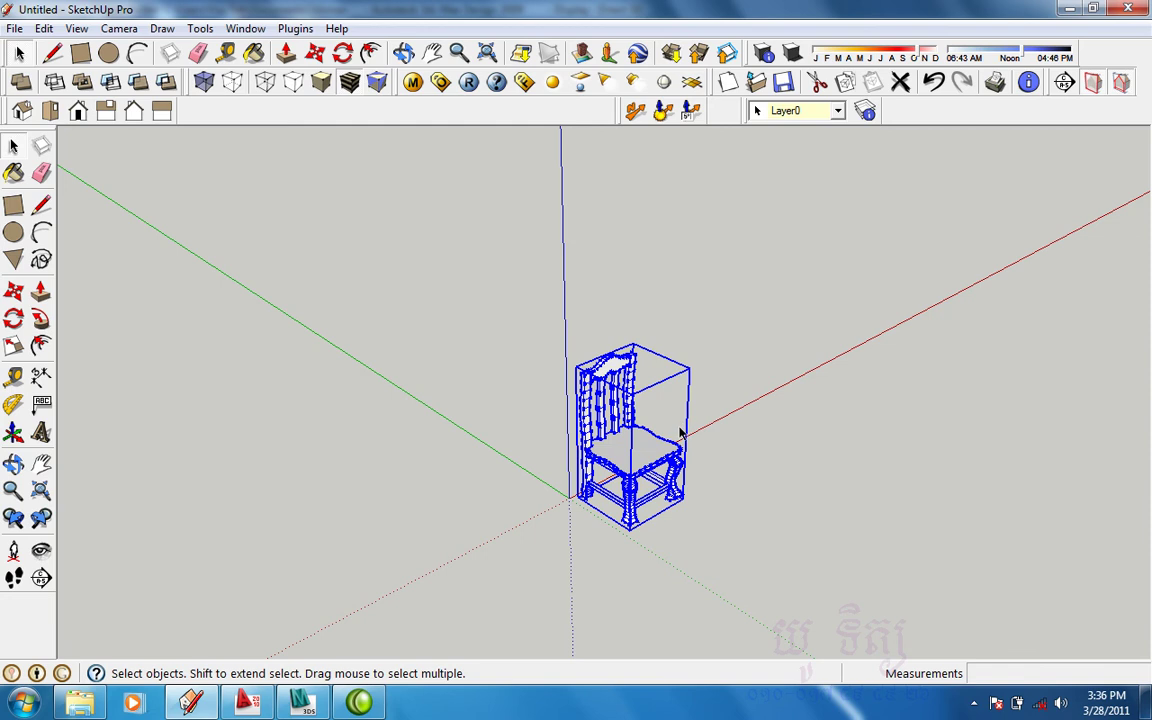
{"action": "scroll", "coordinate": [680, 433], "scroll_direction": "up", "scroll_amount": 2}
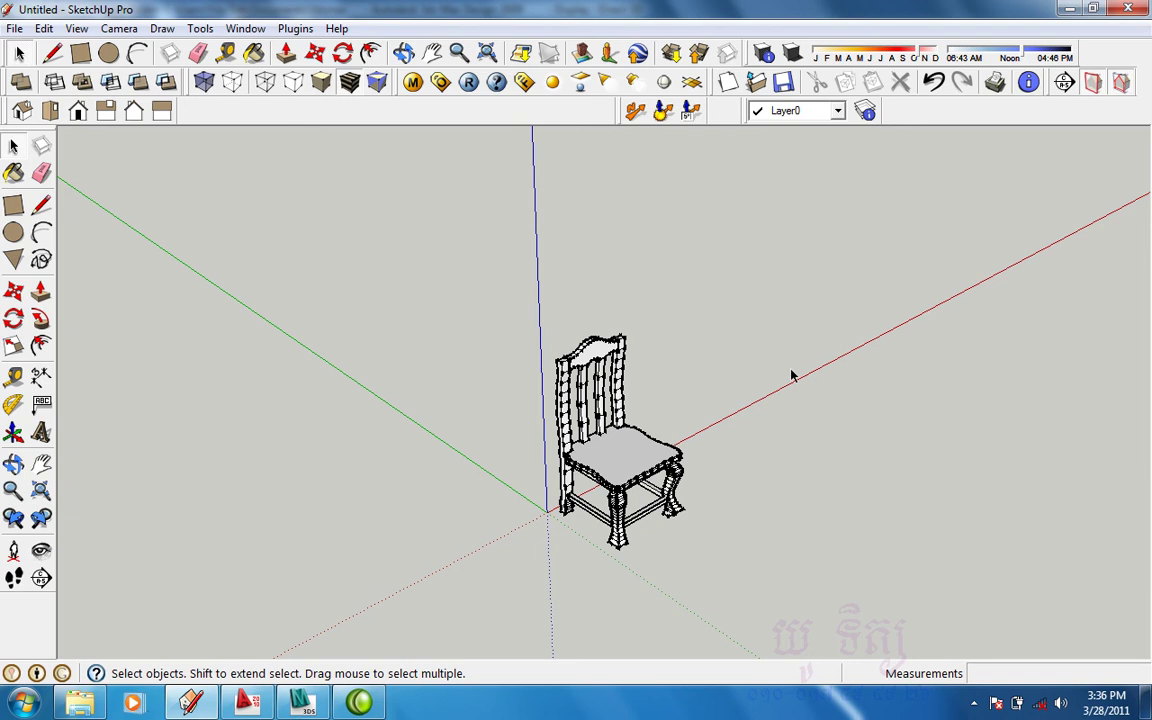
{"action": "middle_click_drag", "start_coordinate": [791, 376], "coordinate": [617, 376]}
{"action": "scroll", "coordinate": [617, 376], "scroll_direction": "up", "scroll_amount": 2}
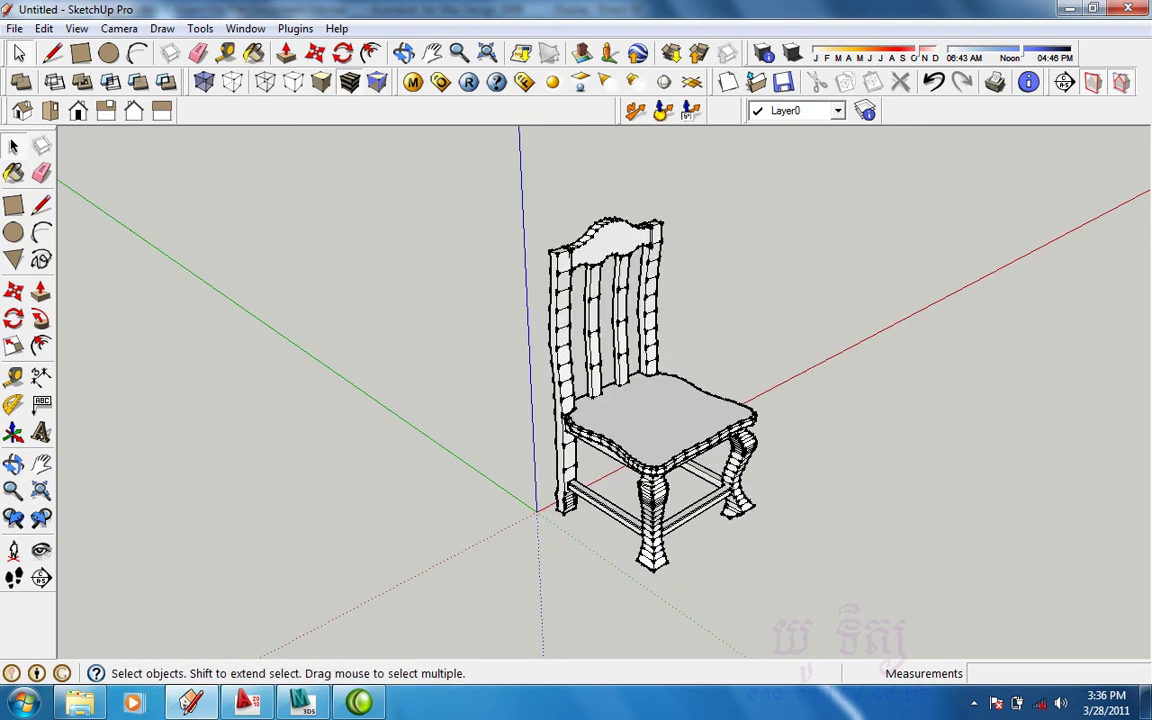
{"action": "left_click", "coordinate": [15, 28]}
{"action": "mouse_move", "coordinate": [46, 328]}
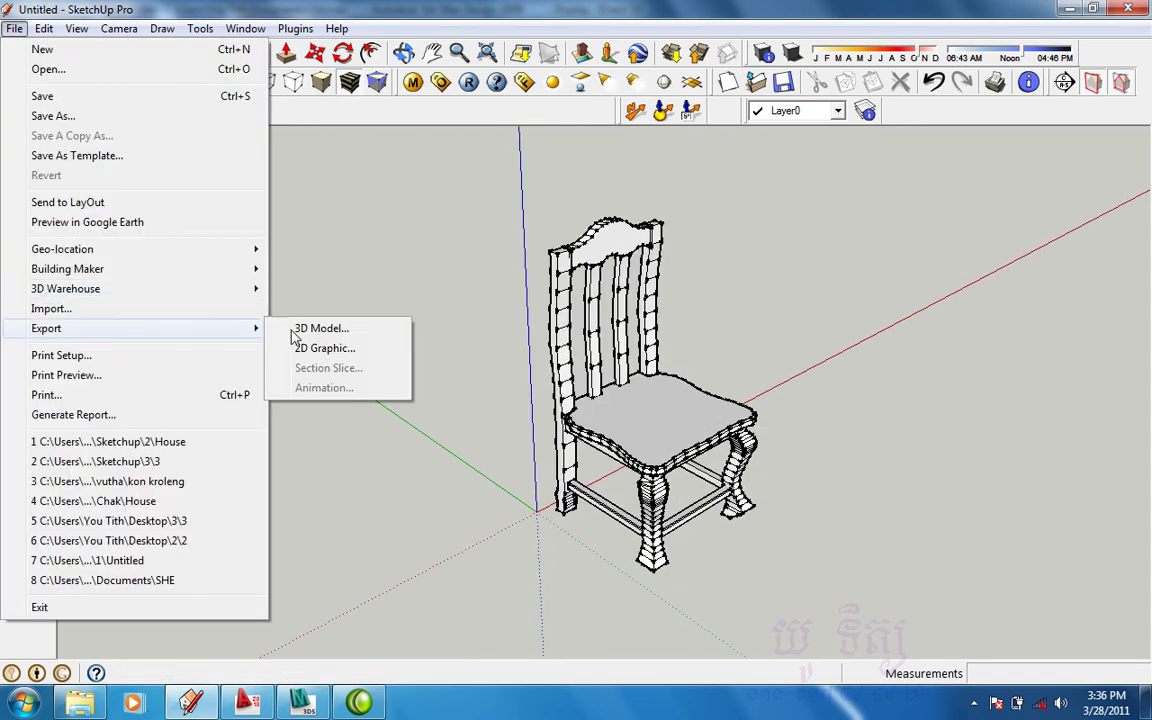
Start exporting the model as a 3D file, then cancel the Export Model dialog.
{"action": "left_click", "coordinate": [343, 338]}
{"action": "left_click", "coordinate": [522, 498]}
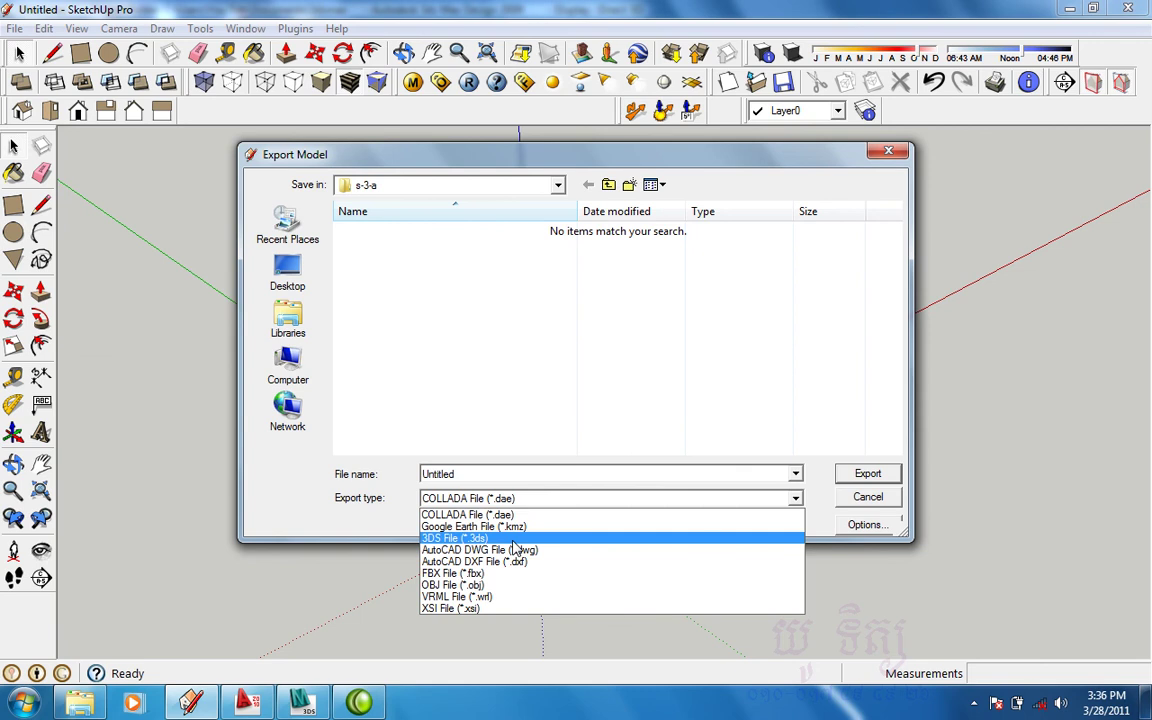
{"action": "key", "text": "Escape"}
{"action": "key", "text": "Escape"}
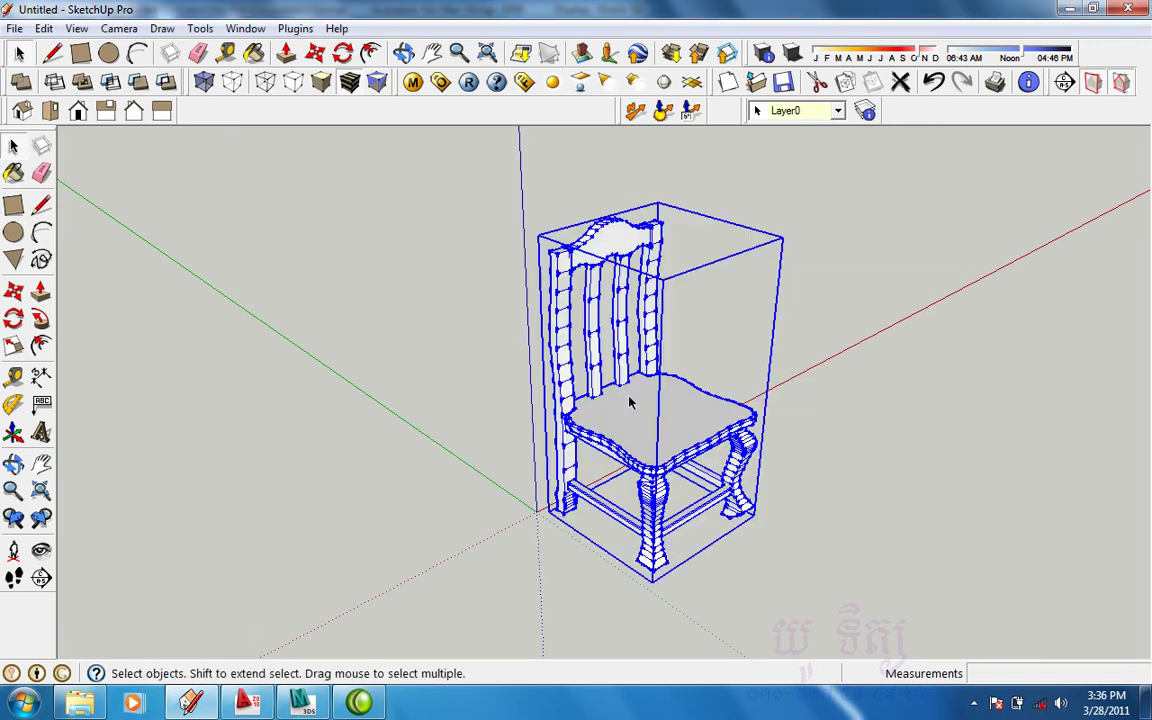
Save the model as SketchUp file 4 in the Desktop s-3-a folder.
{"action": "key", "text": "ctrl+s"}
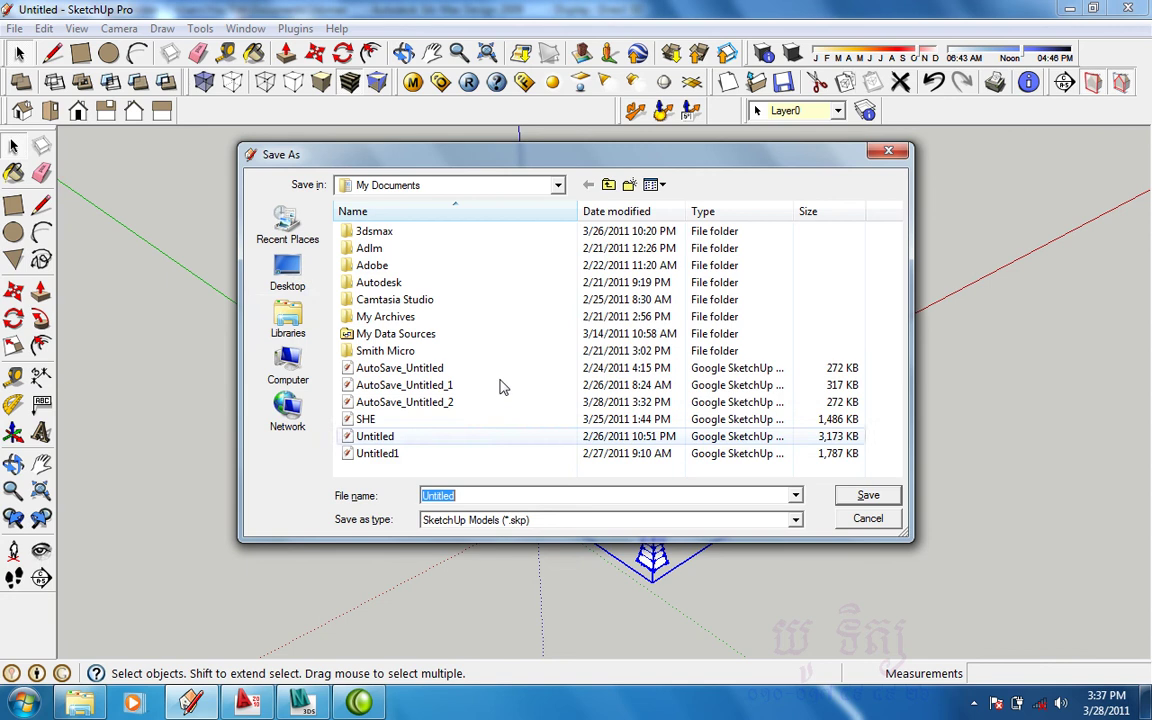
{"action": "left_click", "coordinate": [298, 290]}
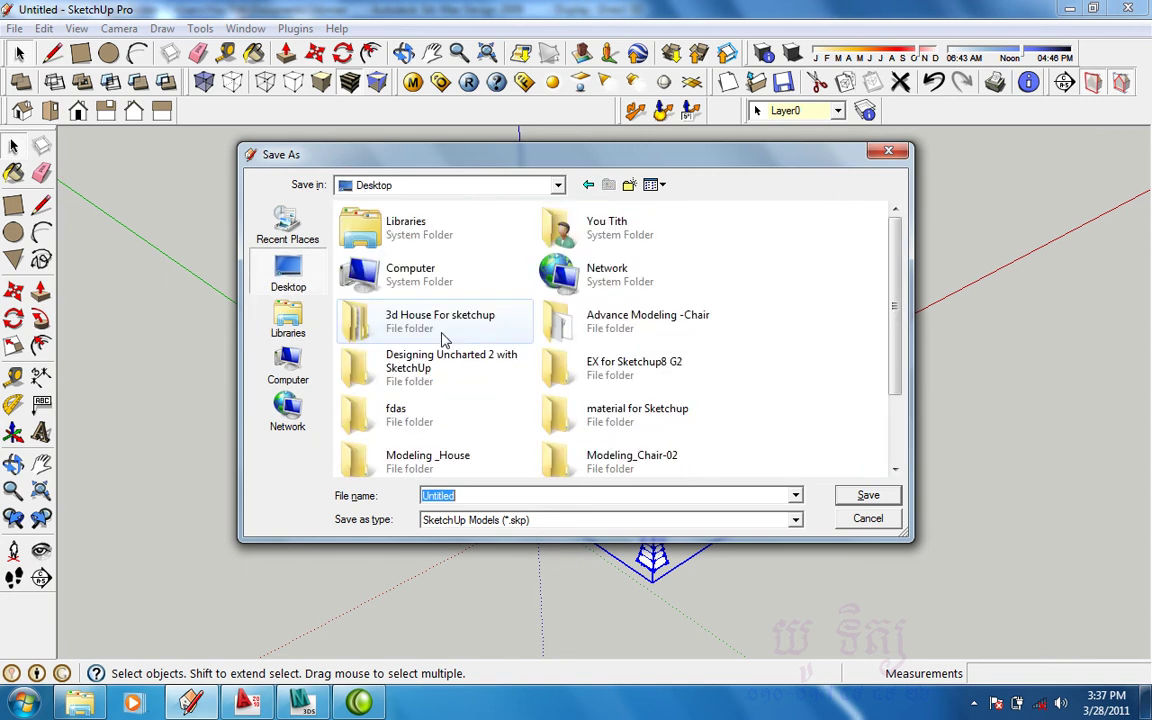
{"action": "left_click", "coordinate": [414, 281]}
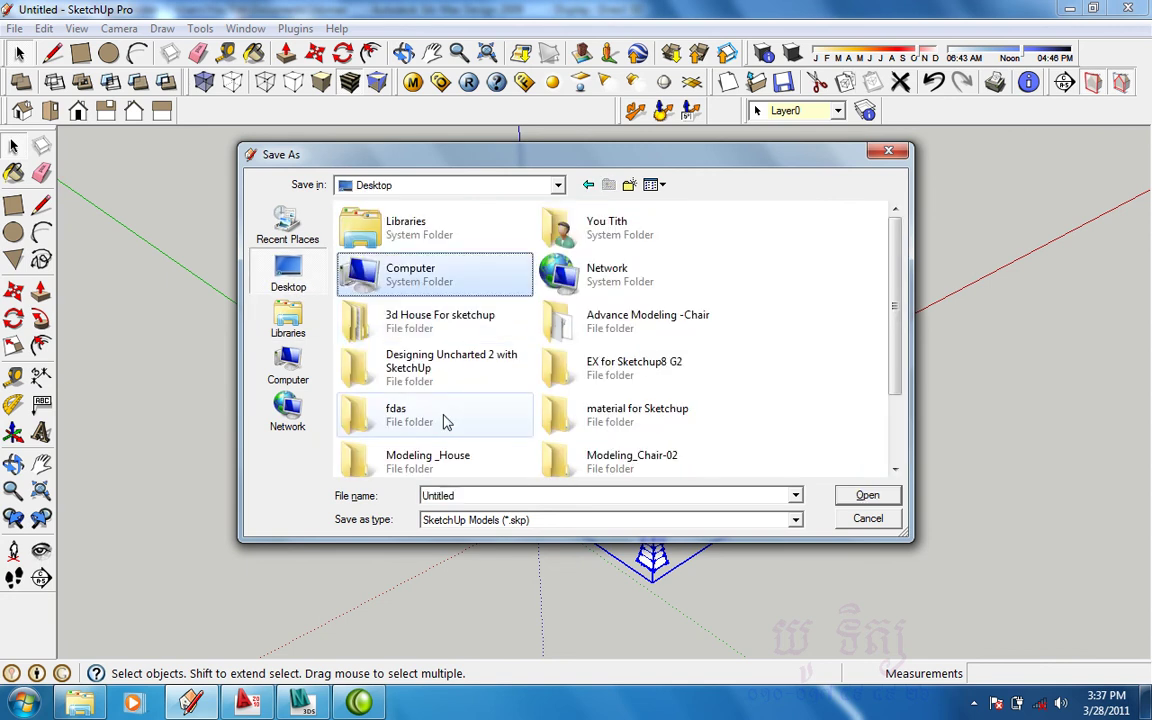
{"action": "scroll", "coordinate": [447, 422], "scroll_direction": "down", "scroll_amount": 2}
{"action": "double_click", "coordinate": [630, 399]}
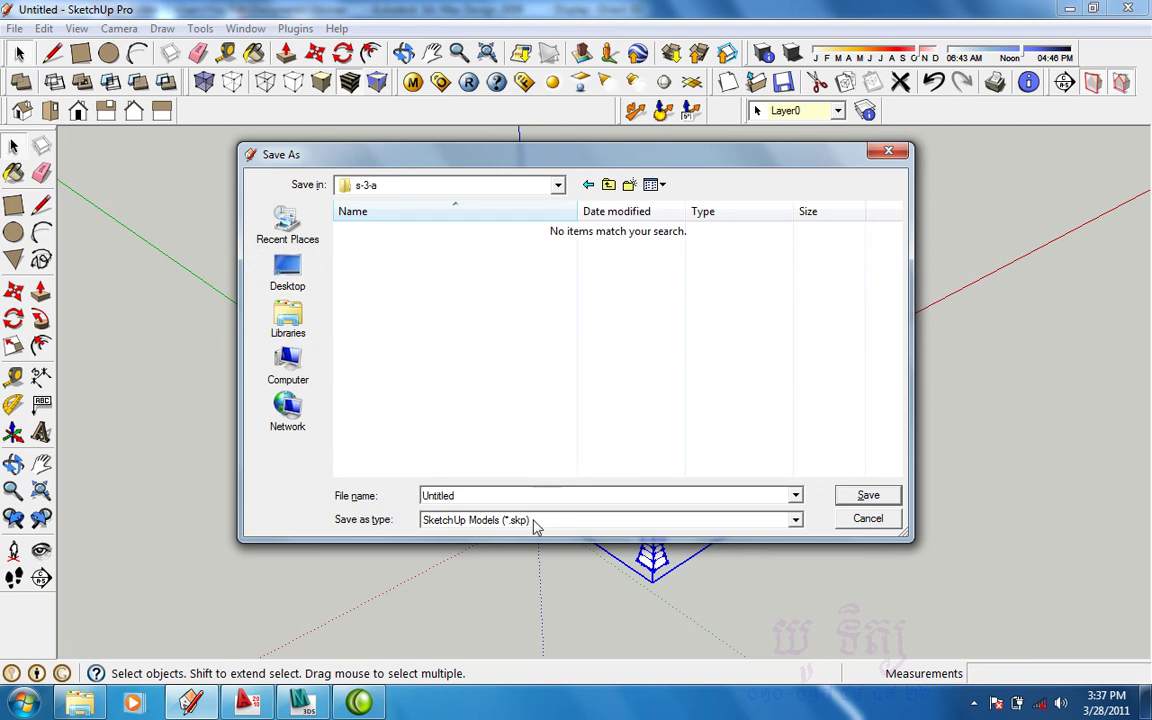
{"action": "left_click", "coordinate": [532, 495]}
{"action": "type", "text": "4"}
{"action": "left_click", "coordinate": [866, 495]}
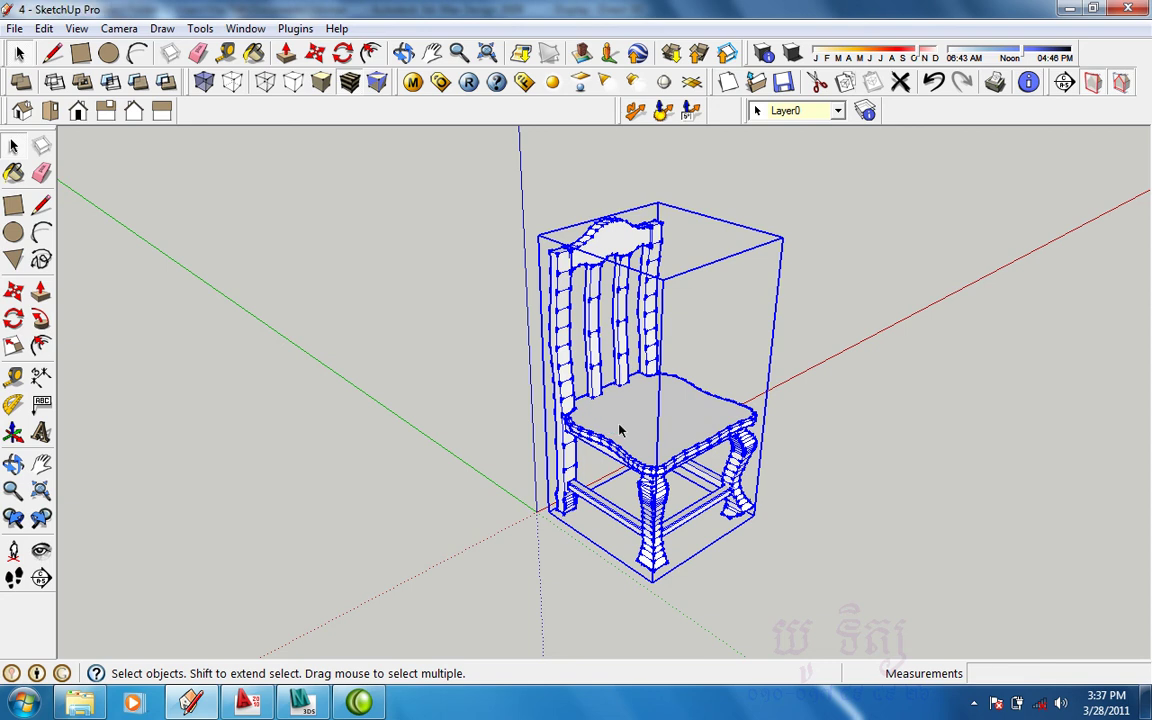
Erase the chair from the scene.
{"action": "key", "text": "Delete"}
{"action": "left_click", "coordinate": [14, 28]}
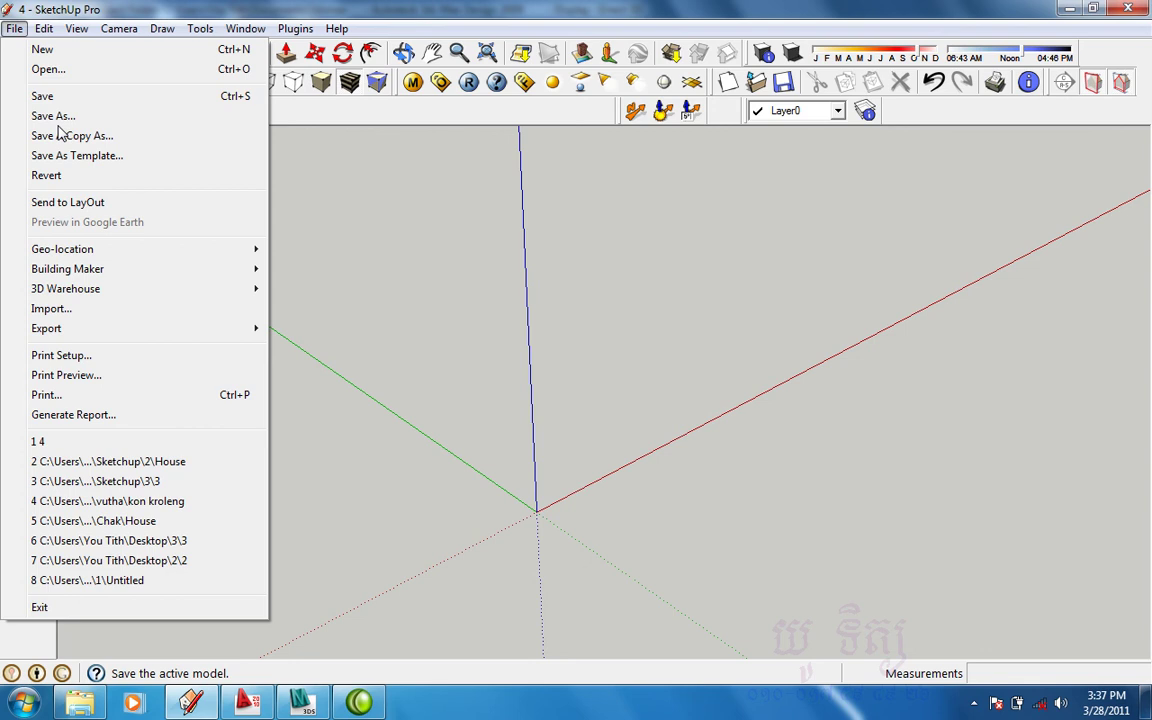
{"action": "left_click", "coordinate": [303, 257]}
Open the Untitled house model from Desktop > Modeling _House without saving changes to 4.
{"action": "key", "text": "ctrl+o"}
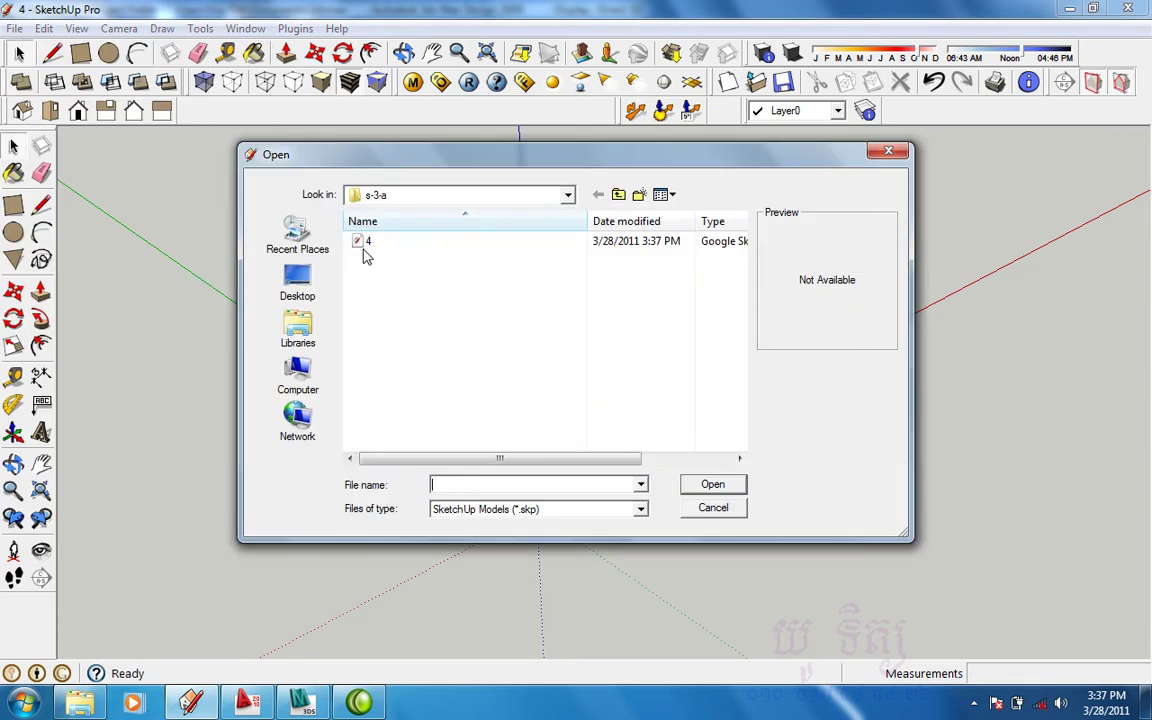
{"action": "left_click", "coordinate": [468, 195]}
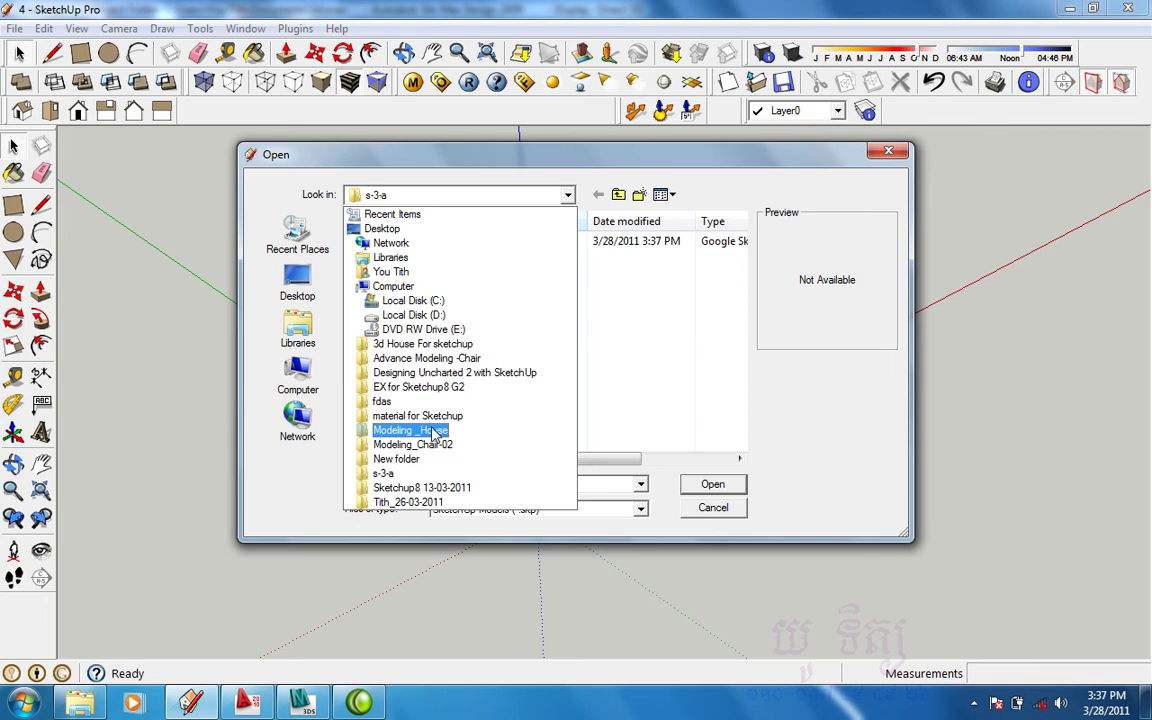
{"action": "left_click", "coordinate": [440, 347]}
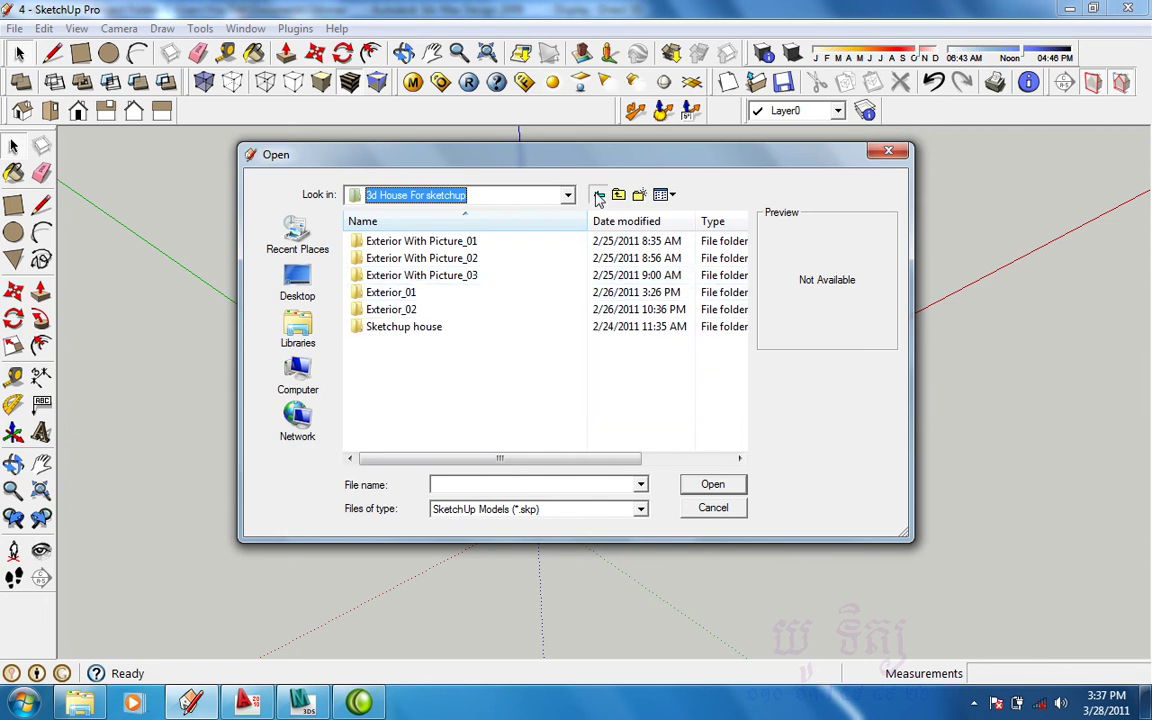
{"action": "left_click", "coordinate": [598, 195]}
{"action": "left_click", "coordinate": [297, 282]}
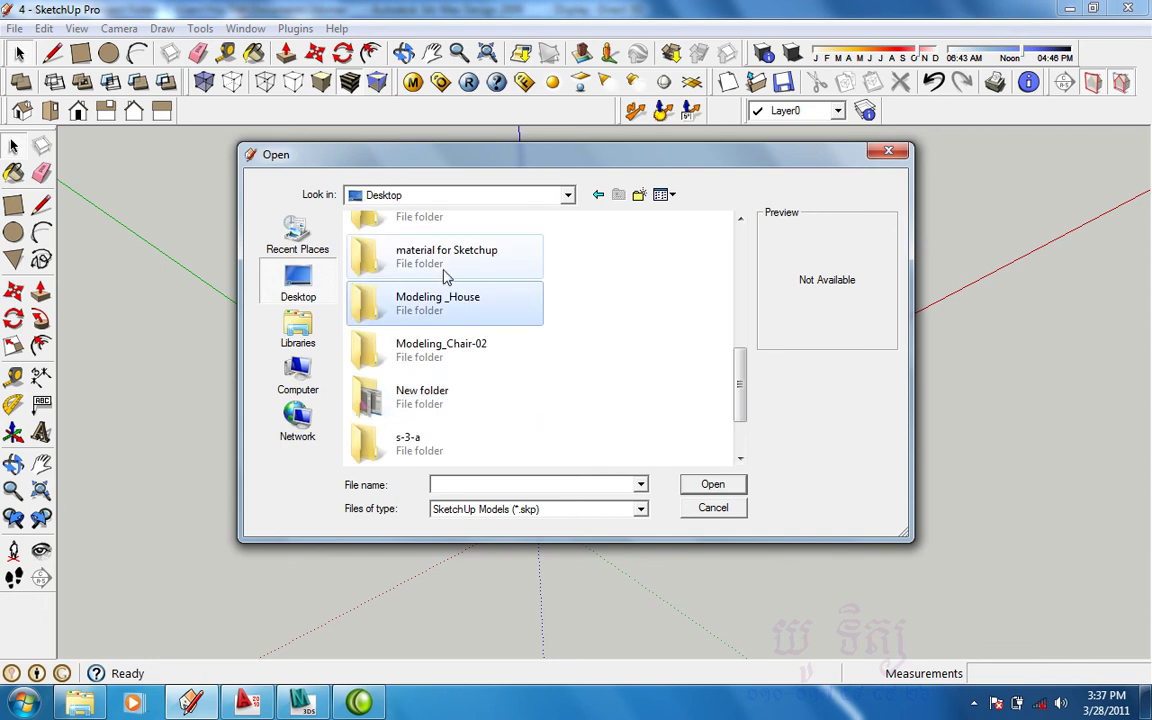
{"action": "left_click", "coordinate": [444, 272]}
{"action": "double_click", "coordinate": [432, 292]}
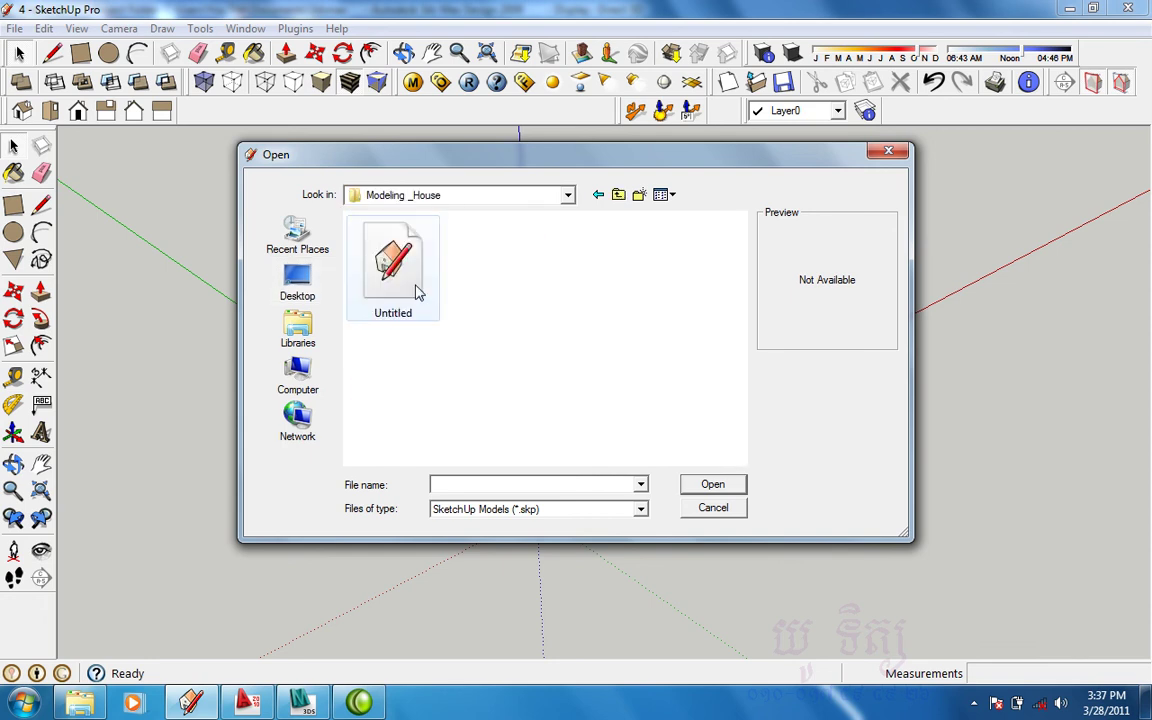
{"action": "left_click", "coordinate": [418, 291]}
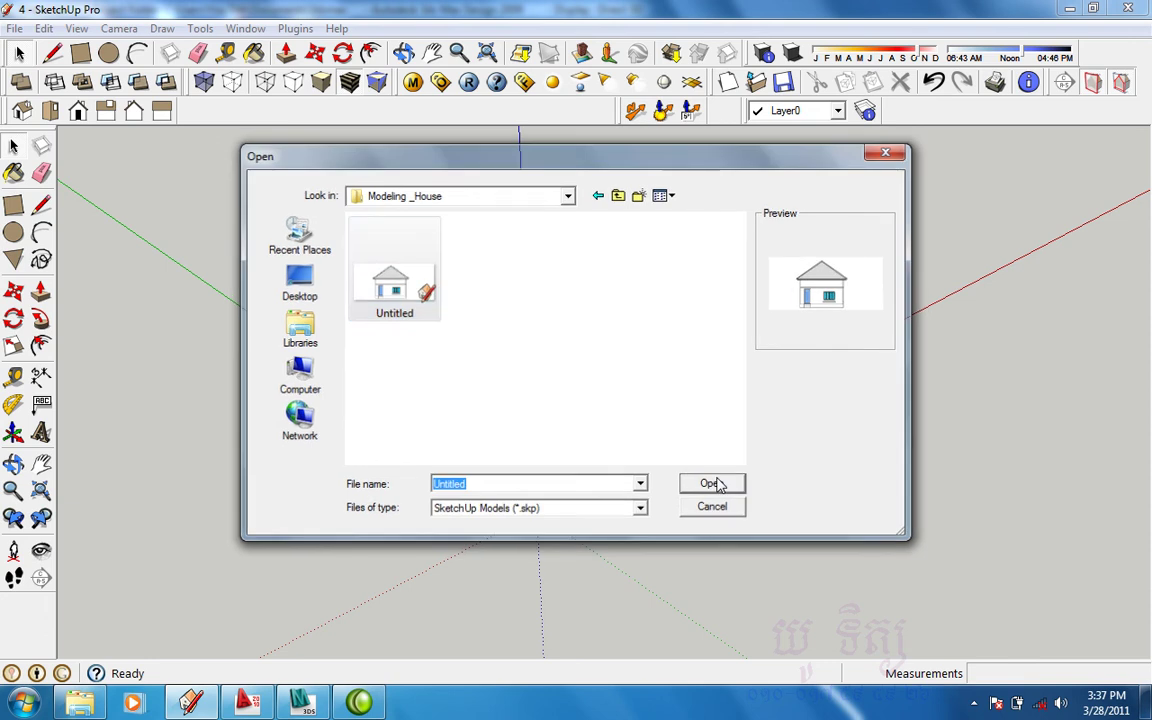
{"action": "left_click", "coordinate": [716, 484]}
{"action": "left_click", "coordinate": [588, 395]}
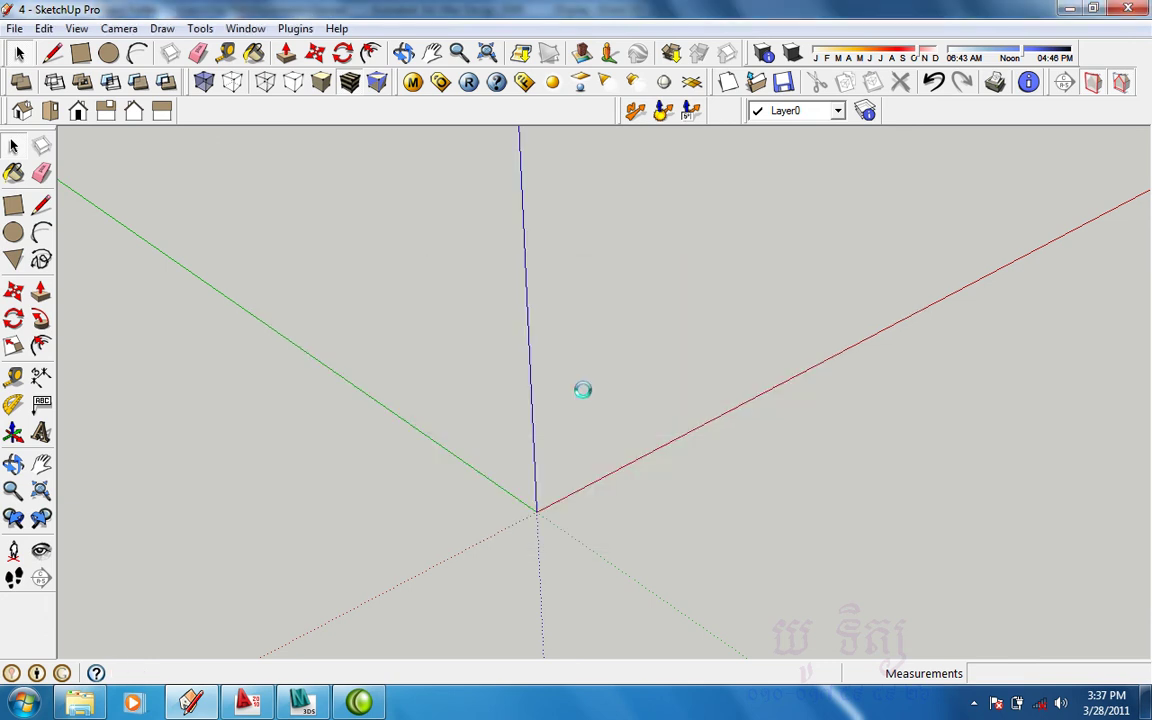